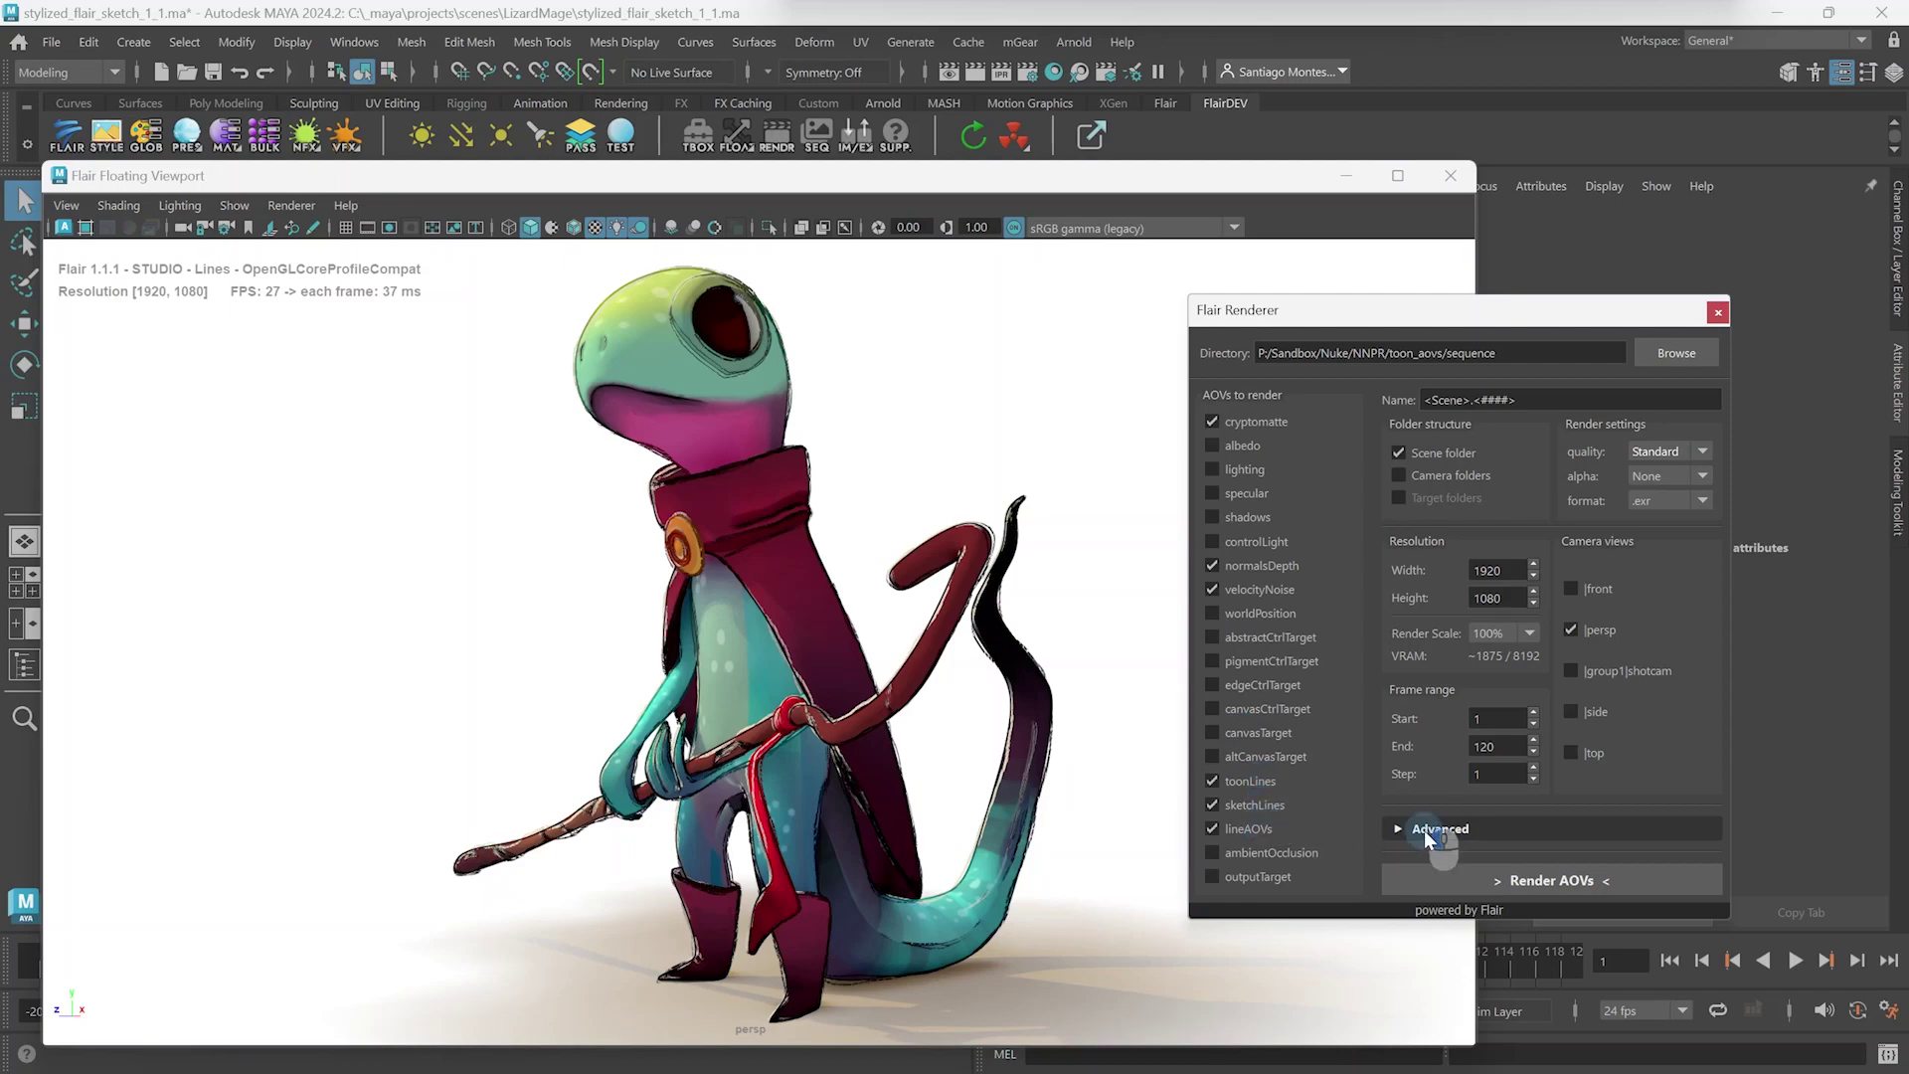
- Expand the advanced options of the Flair Renderer
{"action": "left_click", "coordinate": [1423, 831]}
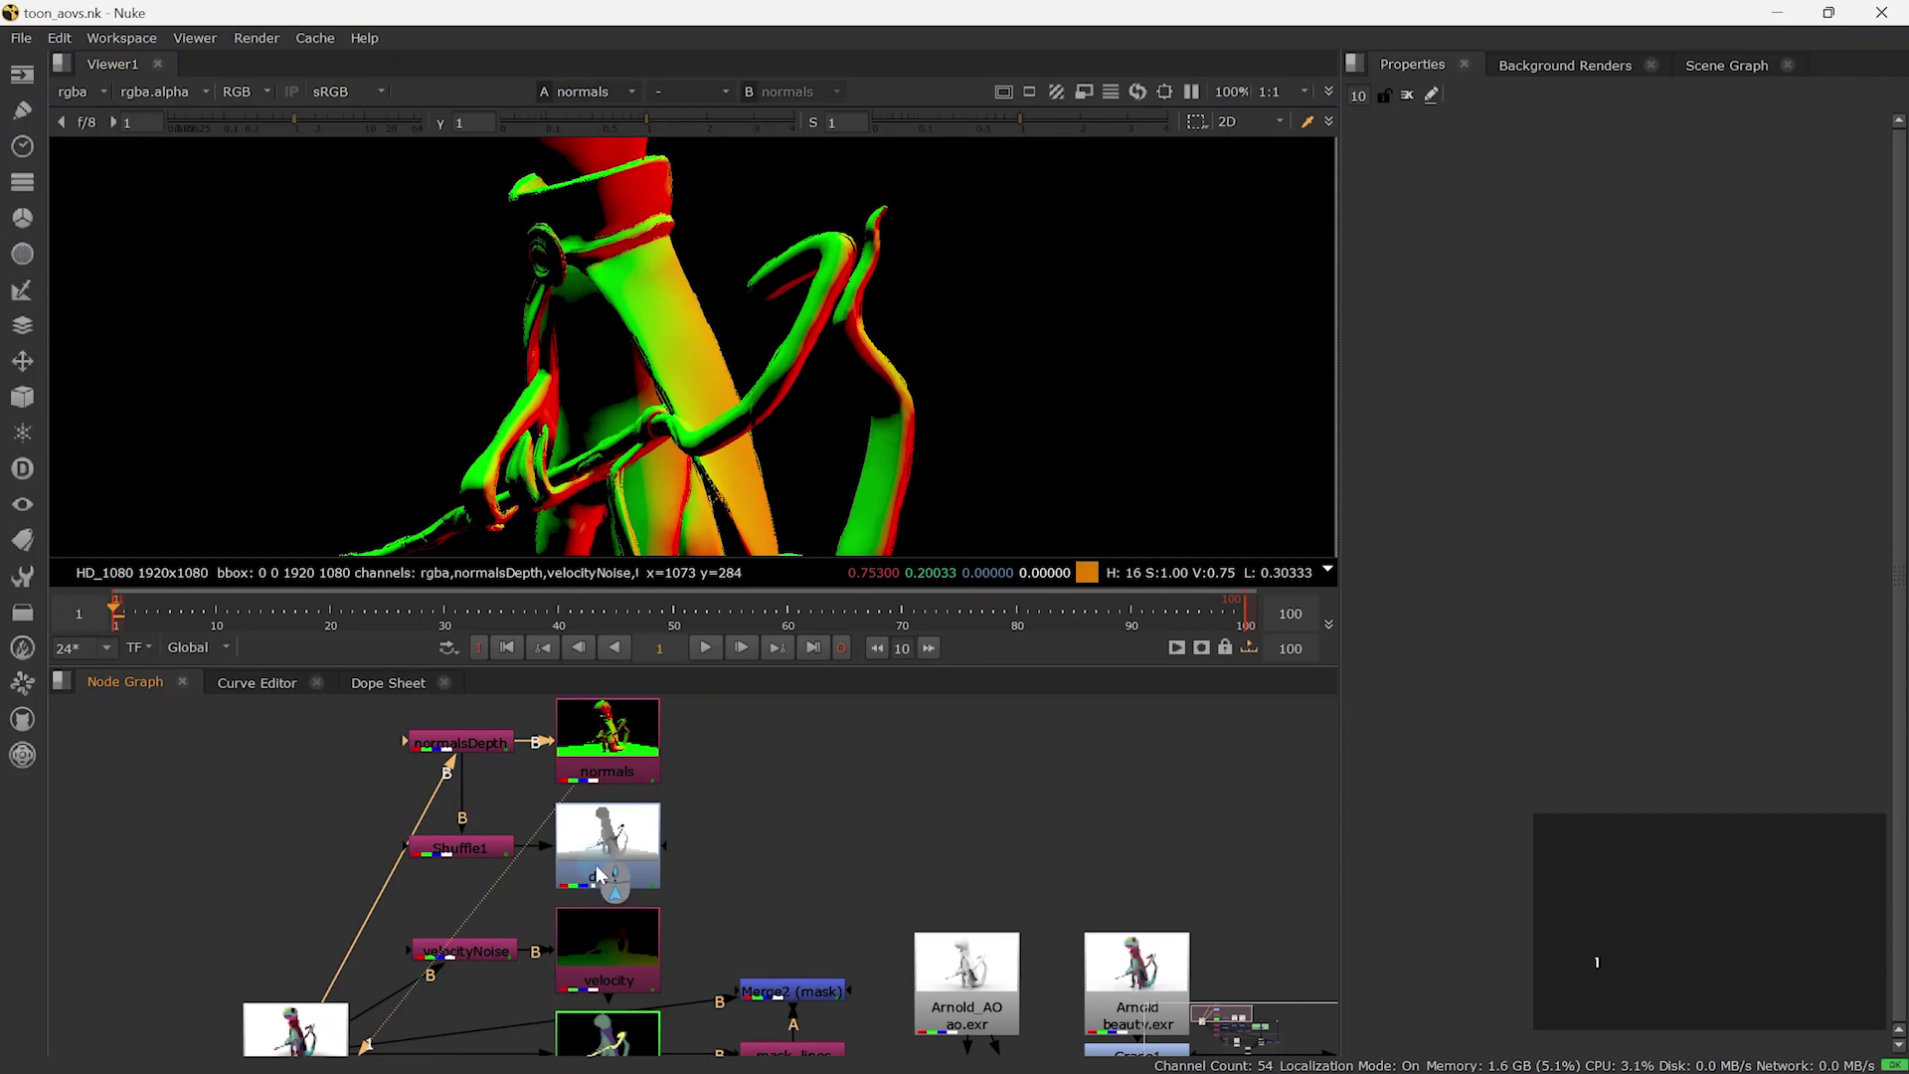
- Switch to Nuke and view the depth, Merge1 mask, sketch_arnold and custom_lines nodes one after another in the viewer
{"action": "key", "text": "1"}
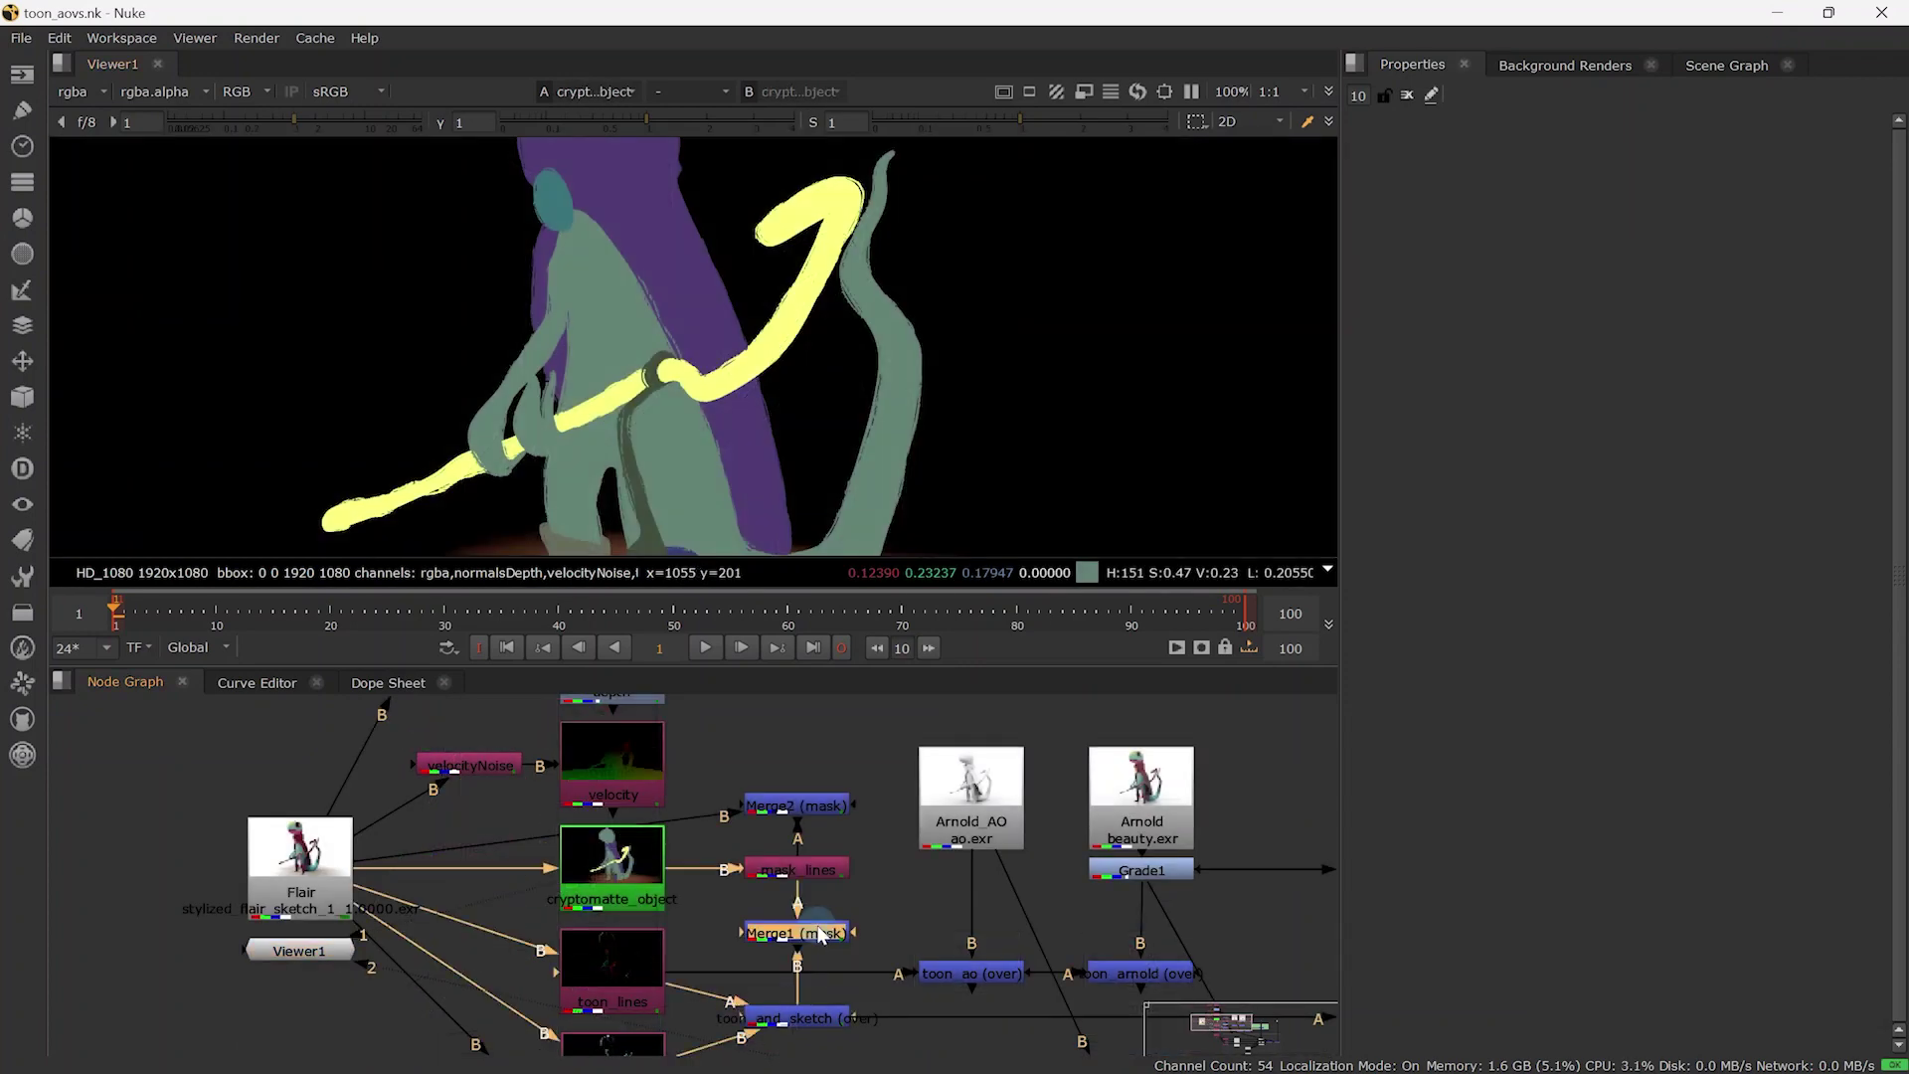
{"action": "key", "text": "1"}
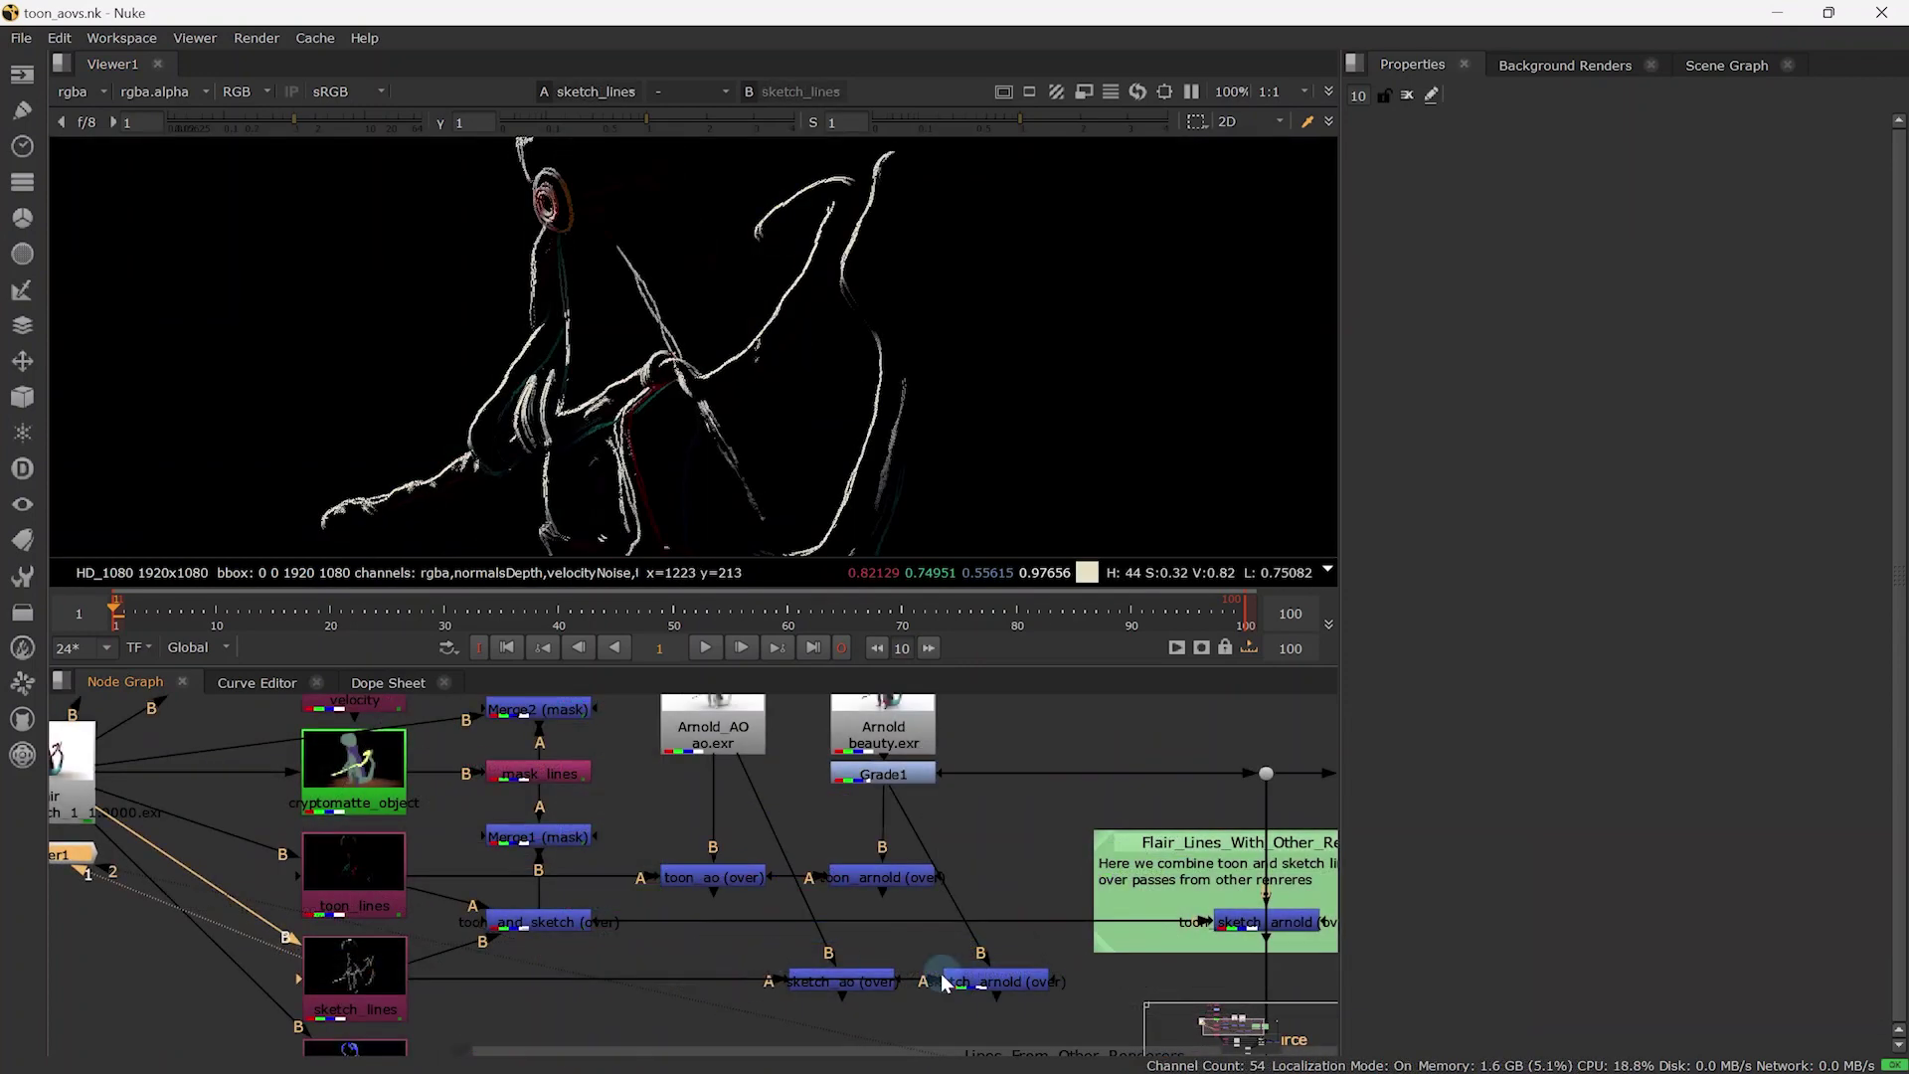
{"action": "key", "text": "1"}
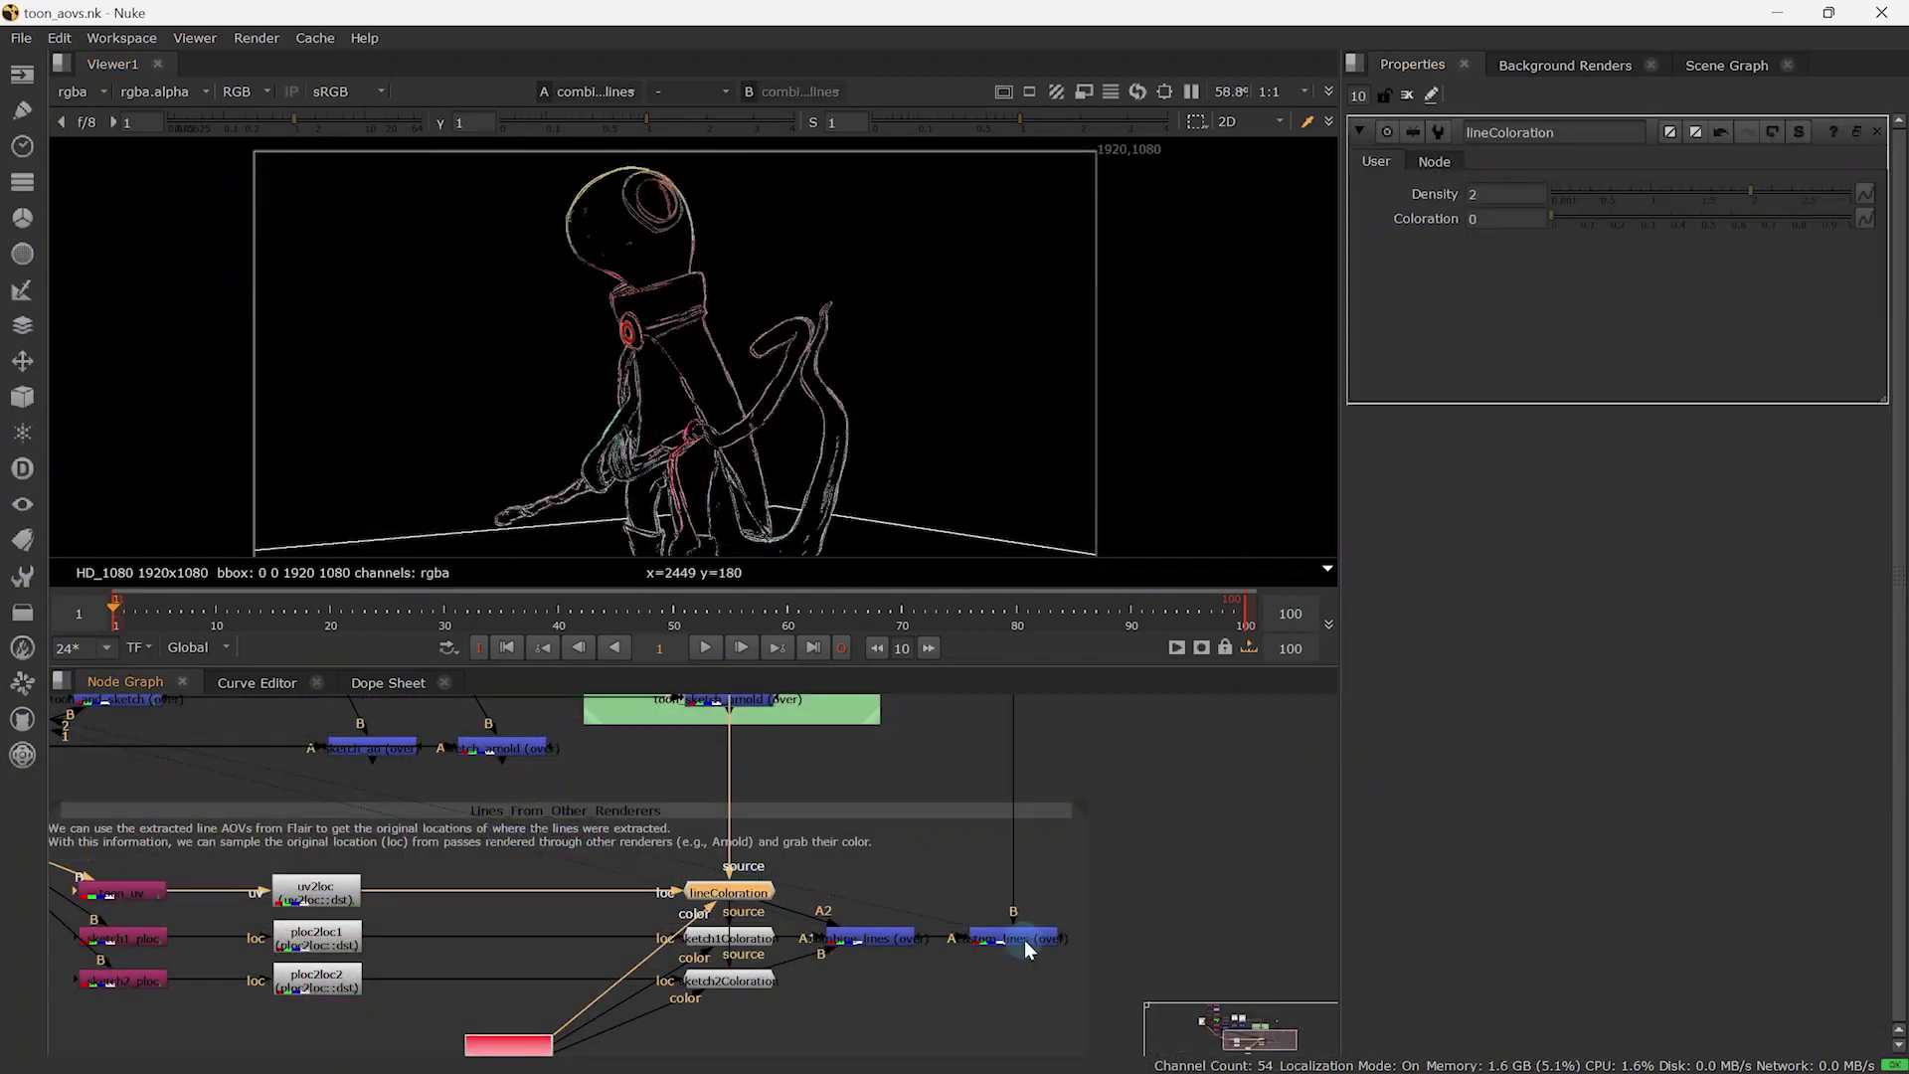
{"action": "left_click", "coordinate": [1024, 939]}
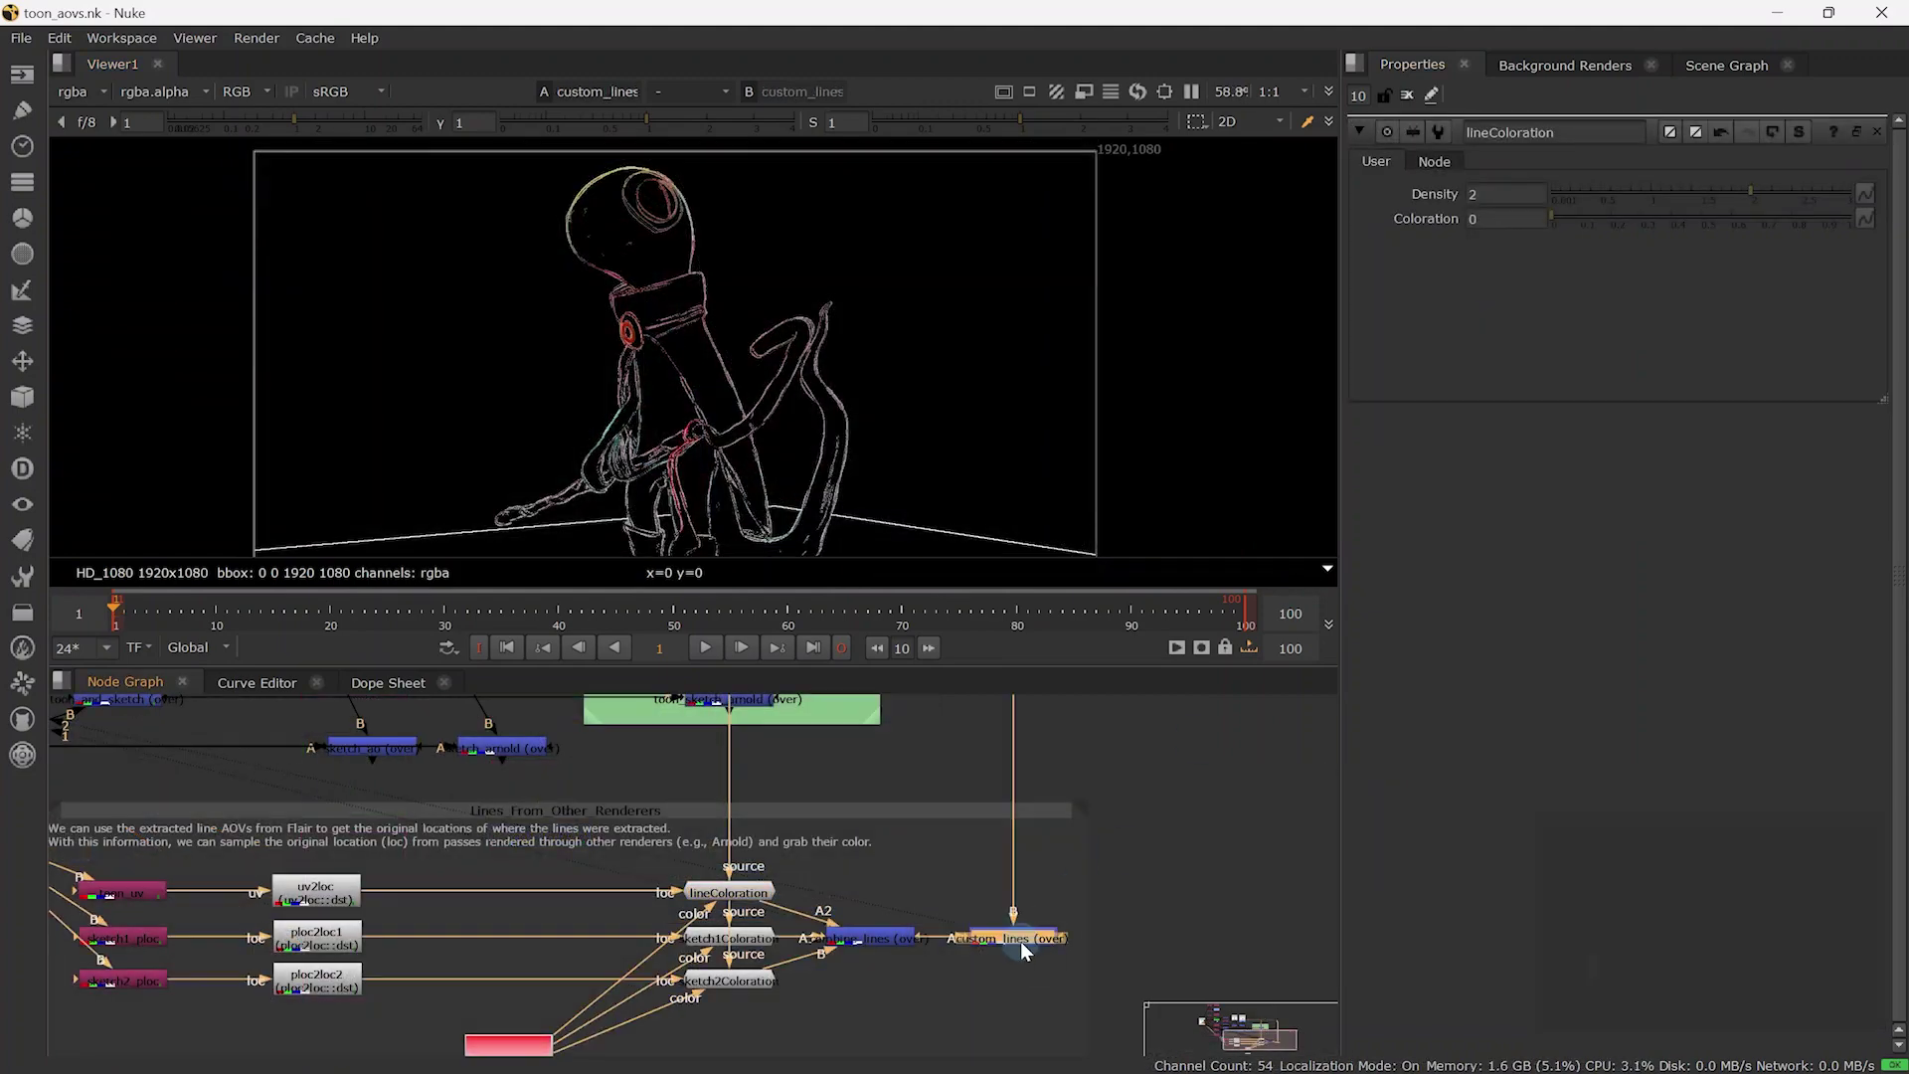
{"action": "key", "text": "1"}
{"action": "middle_click_drag", "start_coordinate": [776, 422], "coordinate": [779, 428]}
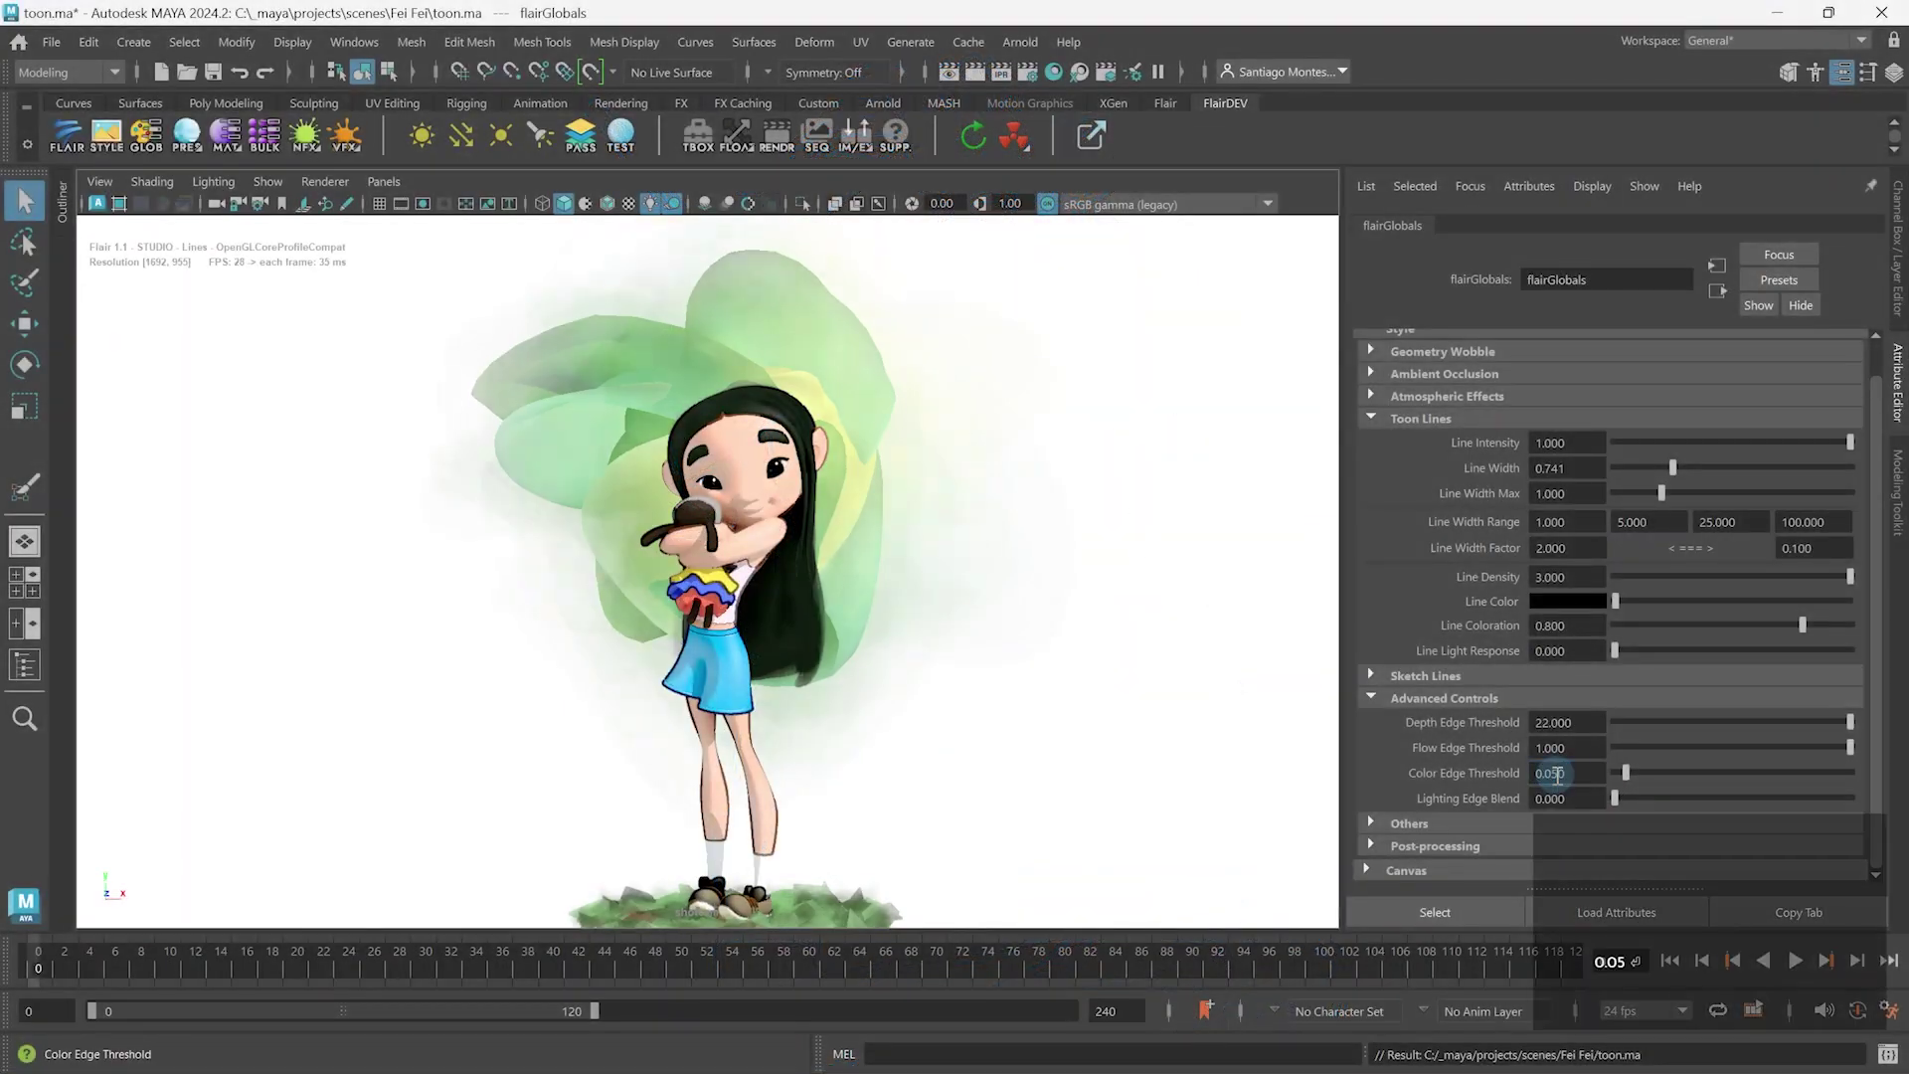
- Switch to the toon scene in Maya and set the Flow Edge Threshold of flairGlobals to 0.14
{"action": "type", "text": "0.140"}
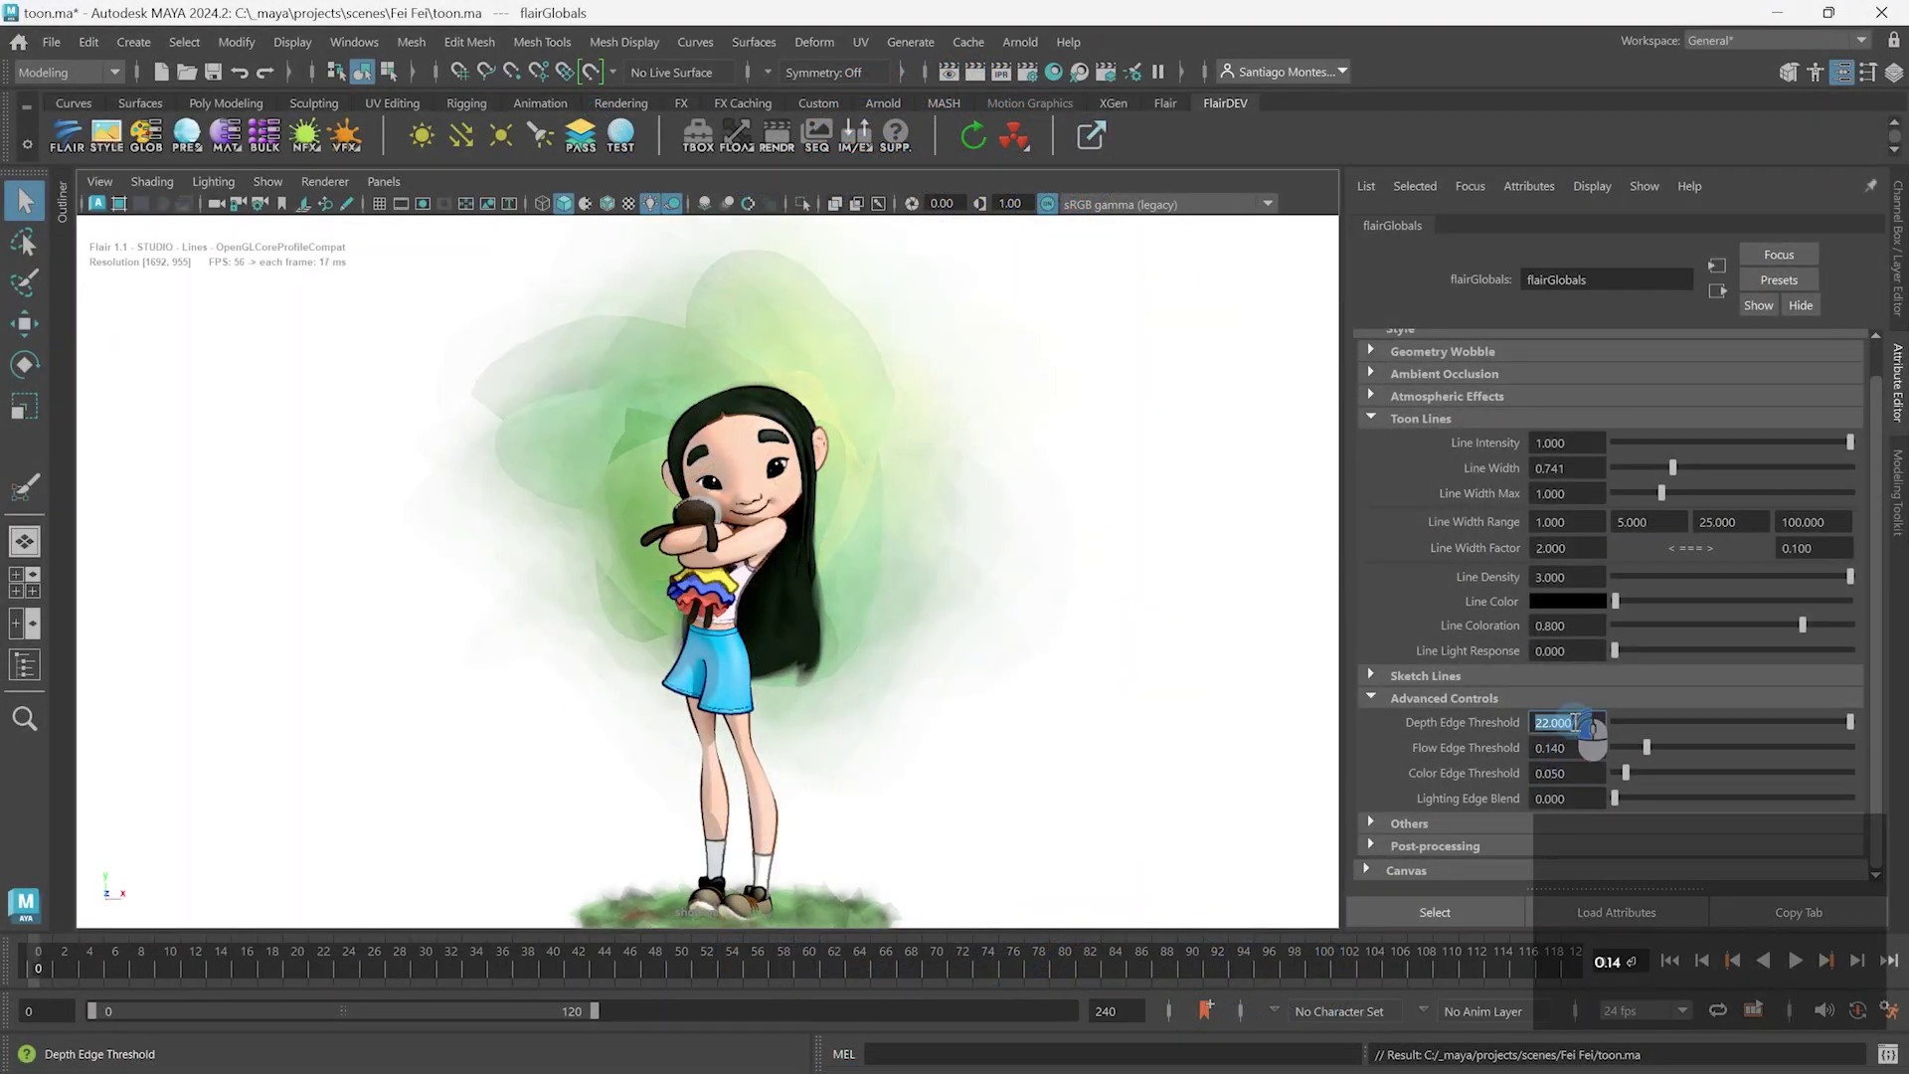
- In the Flair Renderer, set the quality to TAA, choose another render scale and render the AOVs
{"action": "left_click", "coordinate": [1226, 617]}
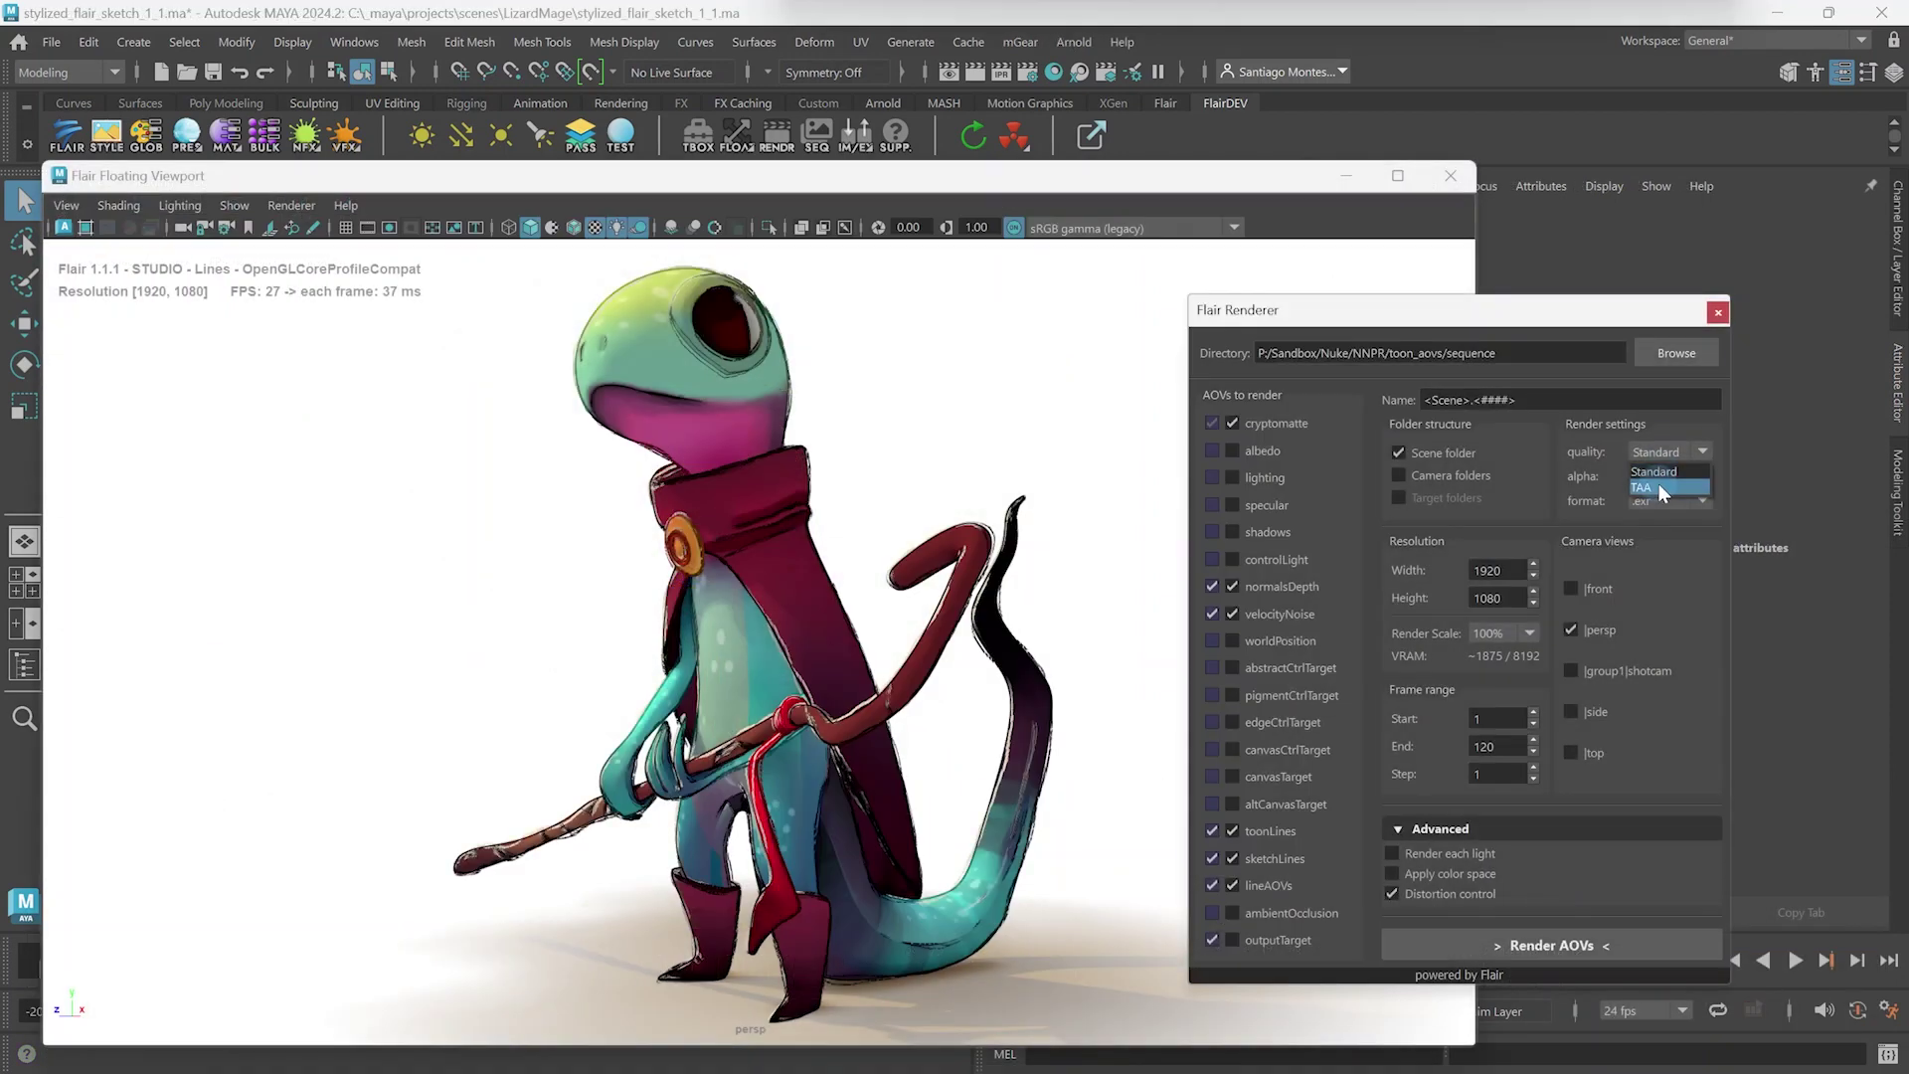
{"action": "left_click", "coordinate": [1502, 633]}
{"action": "left_click", "coordinate": [1495, 702]}
{"action": "left_click", "coordinate": [1531, 946]}
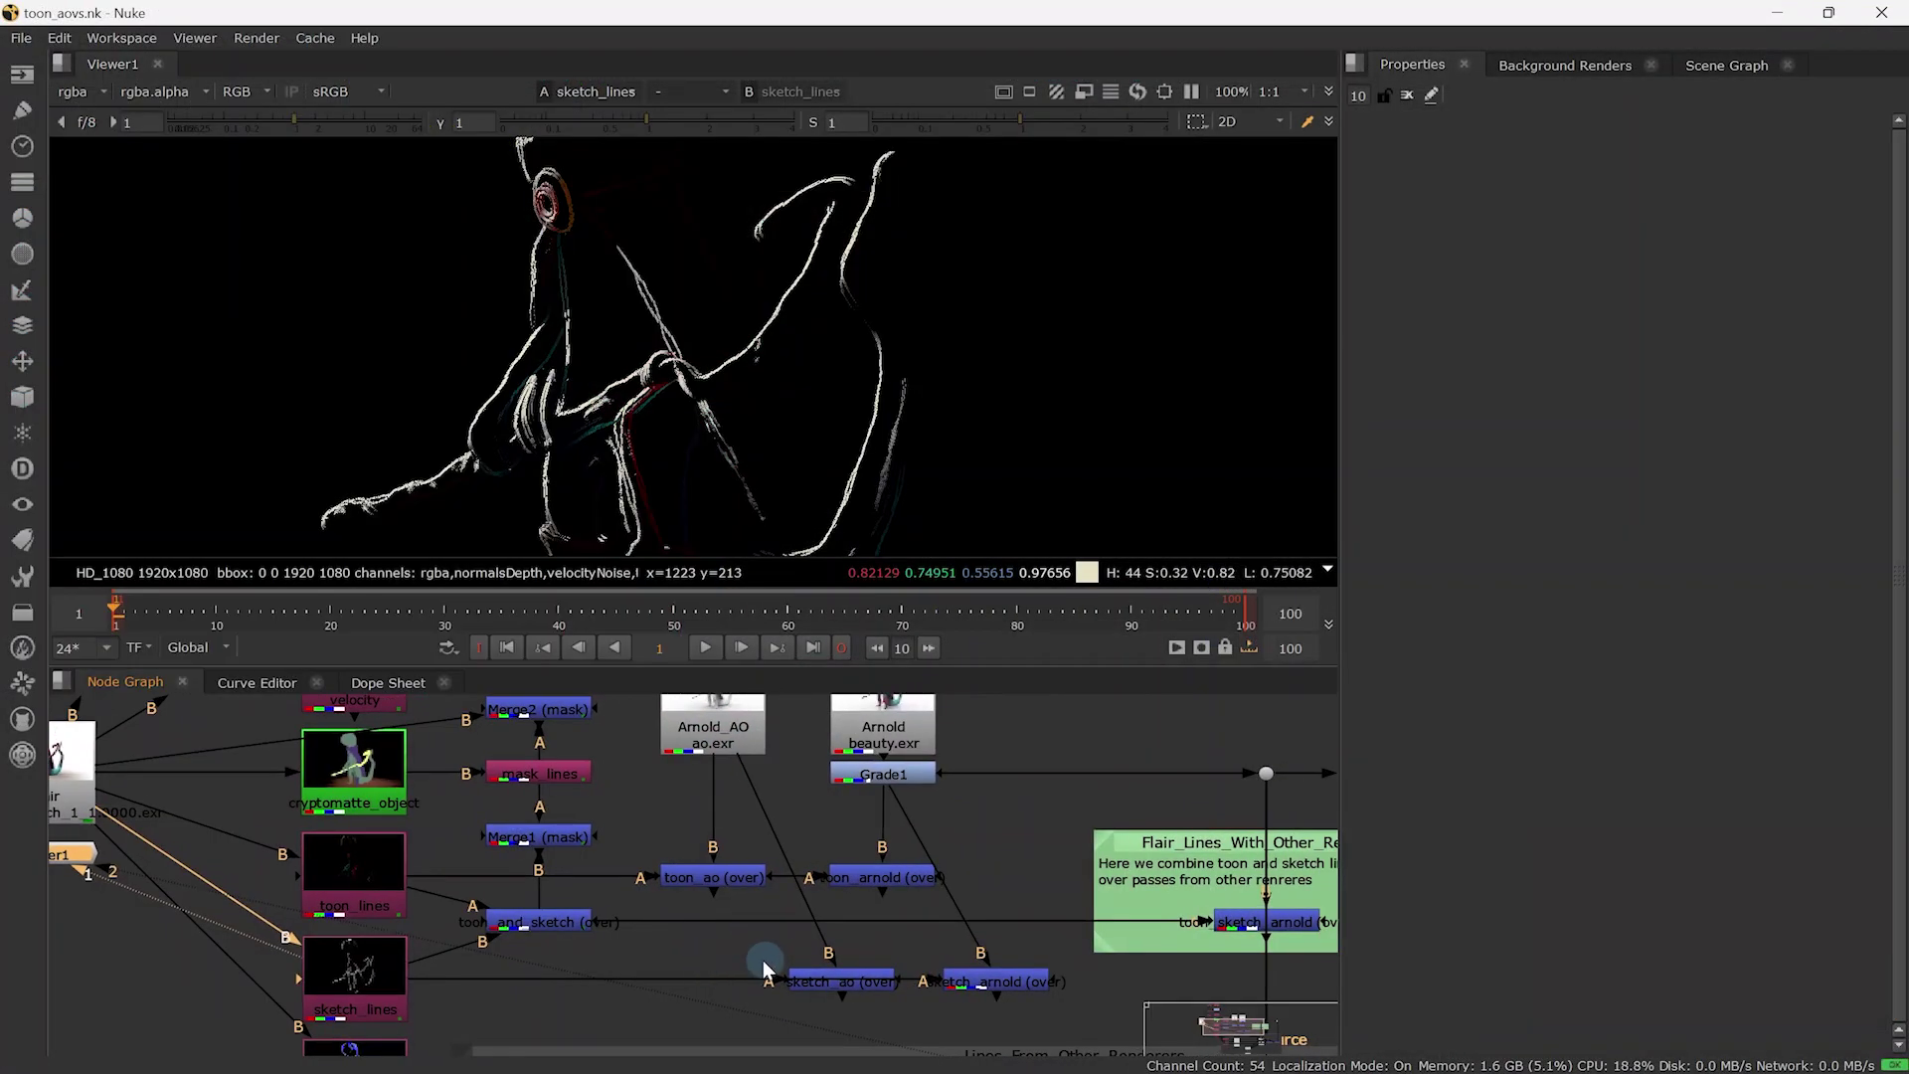
- Switch to Nuke and view the sketch_arnold and toon_sketch_arnold merge nodes in the viewer
{"action": "left_click", "coordinate": [972, 984]}
{"action": "key", "text": "1"}
{"action": "left_click", "coordinate": [1232, 922]}
{"action": "key", "text": "1"}
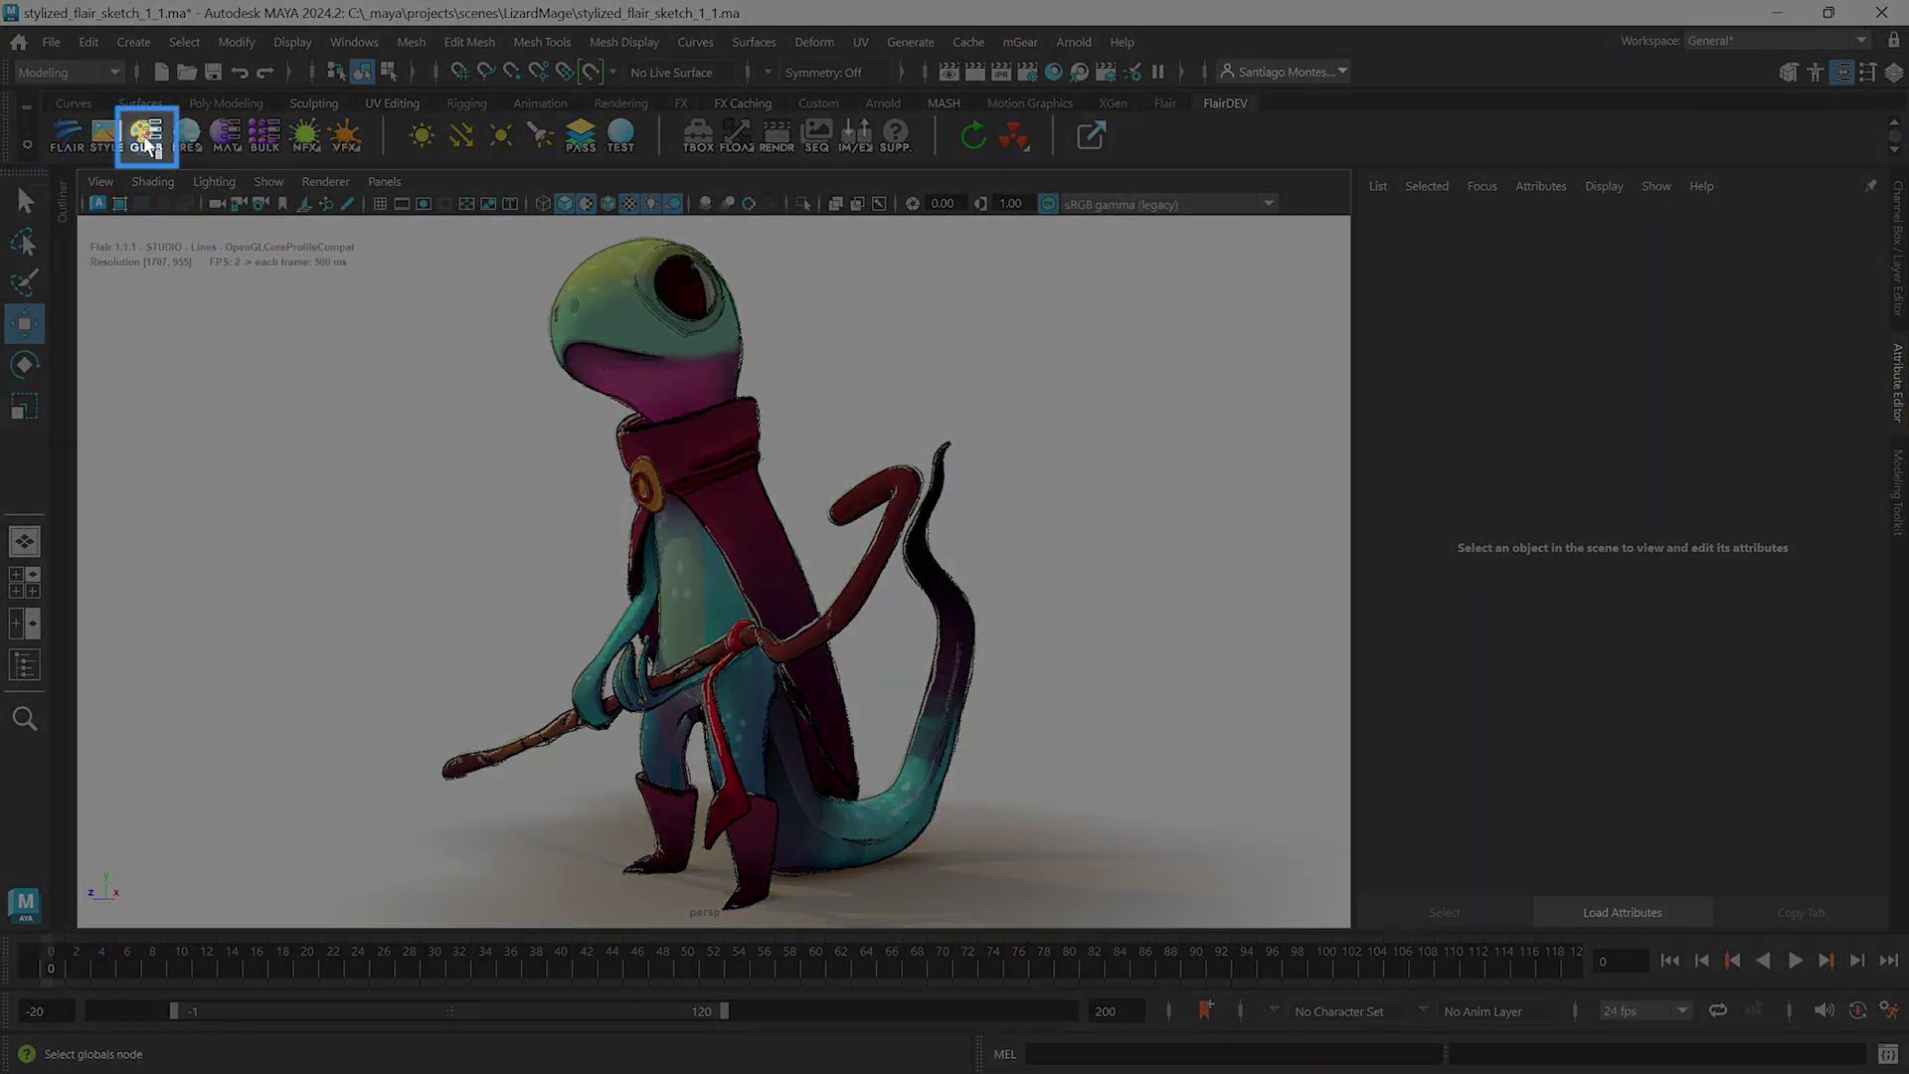
- Switch to Maya, open the Flair globals and compare the render with TAA off and on, leaving TAA enabled
{"action": "left_click", "coordinate": [146, 134]}
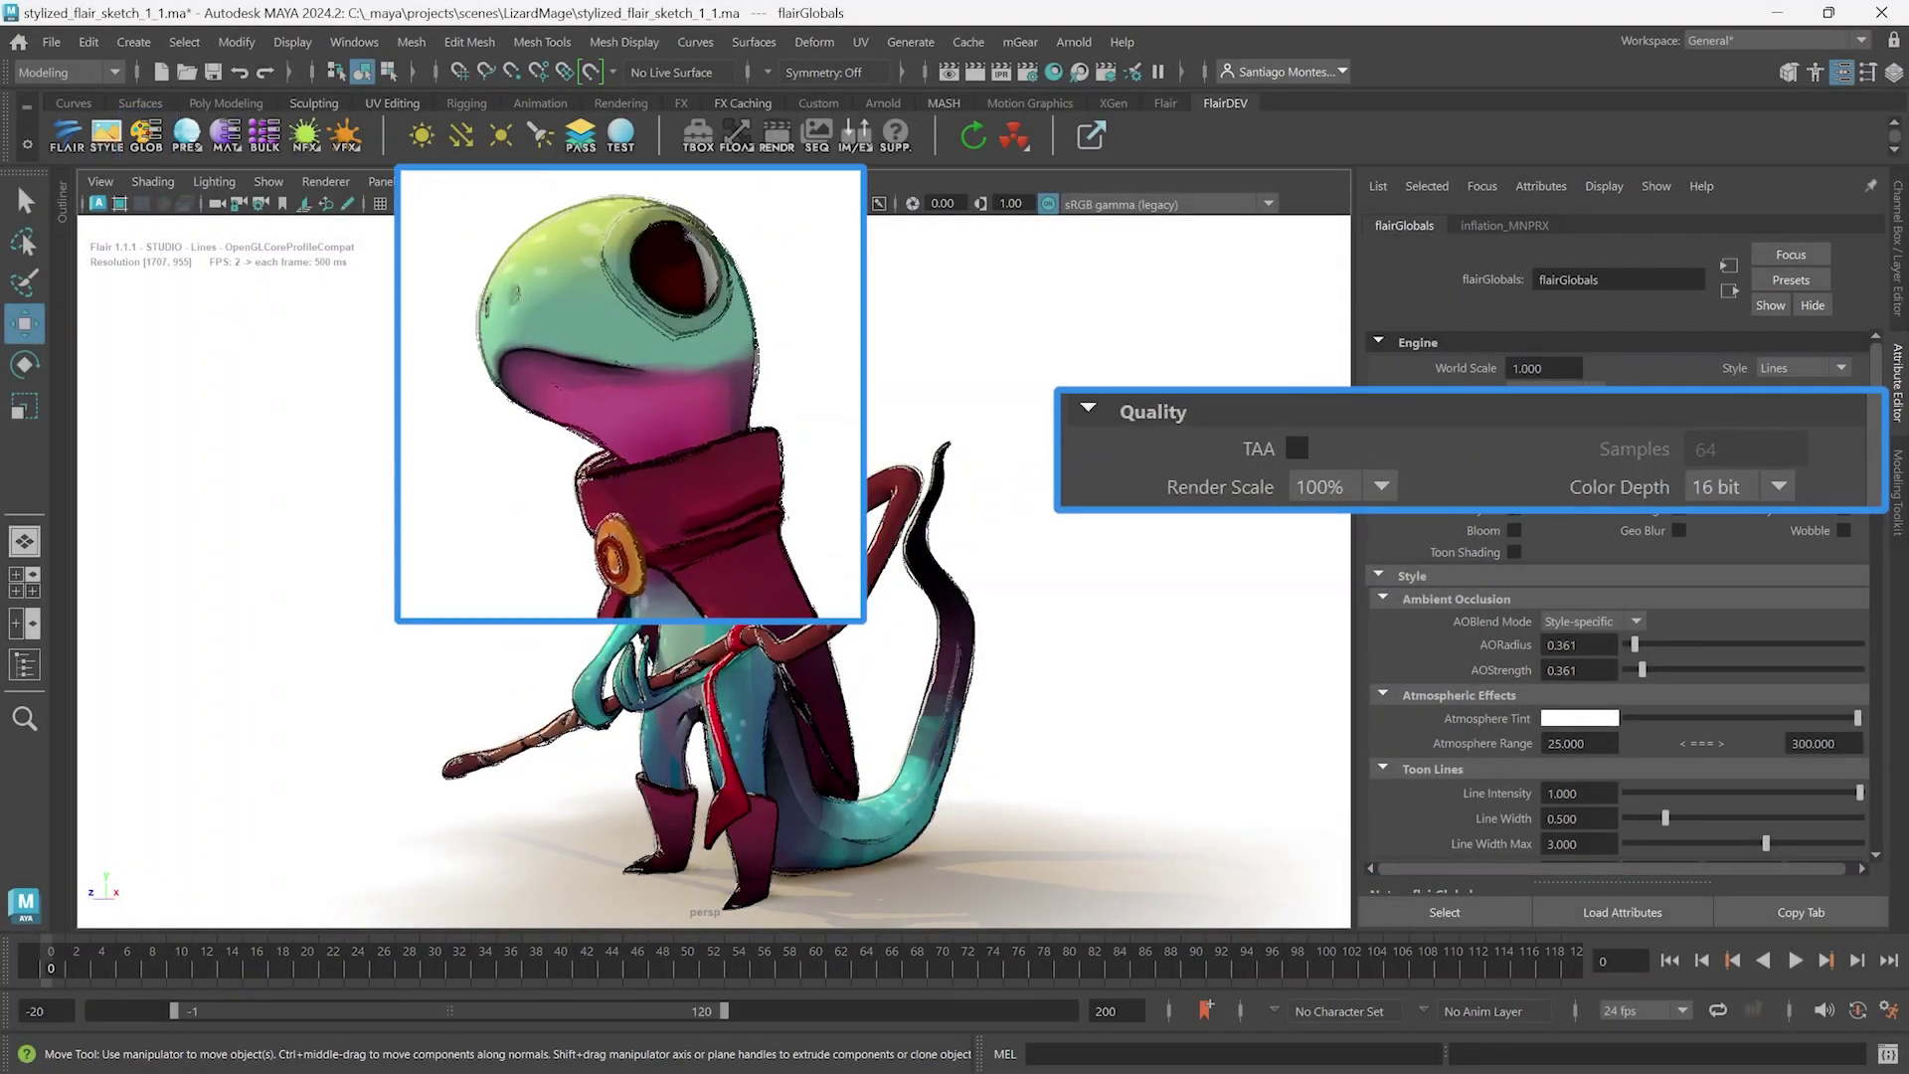
{"action": "left_click", "coordinate": [1296, 448]}
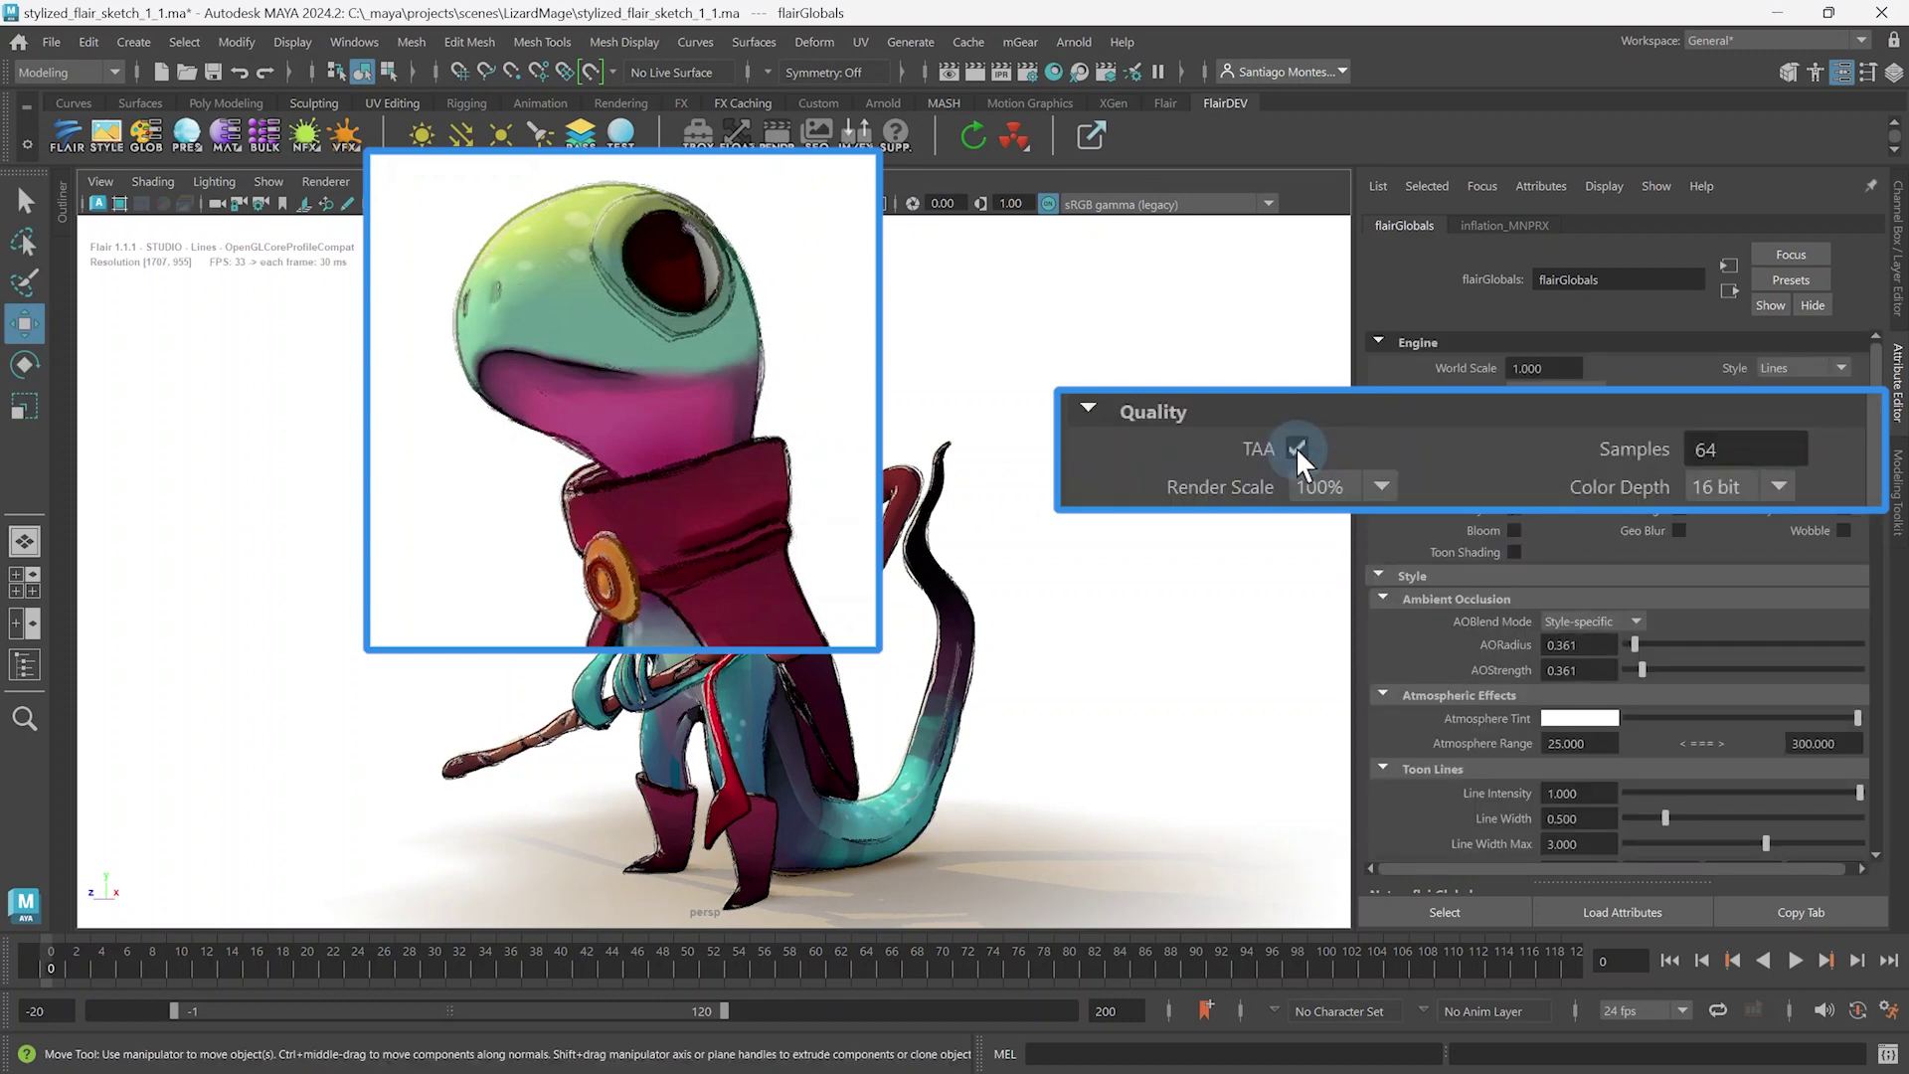
{"action": "left_click", "coordinate": [1297, 449]}
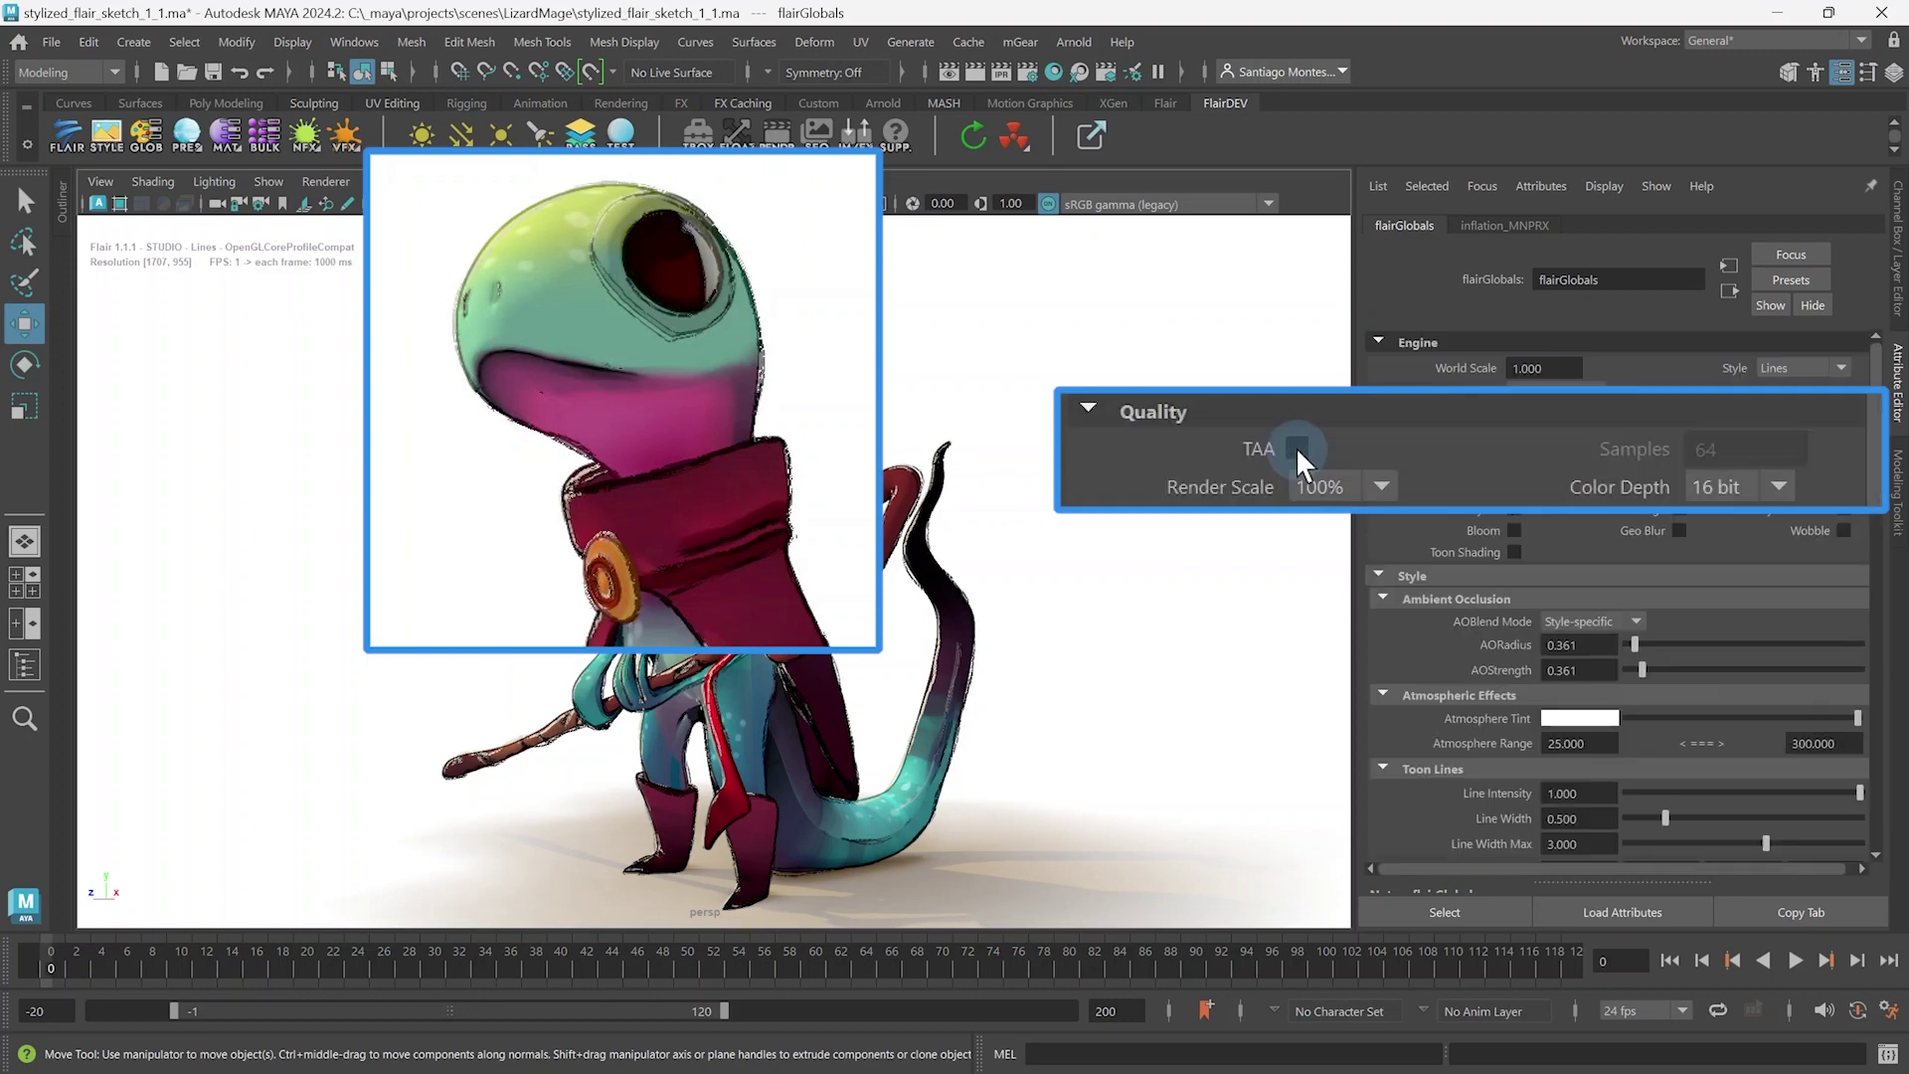
{"action": "left_click", "coordinate": [1296, 448]}
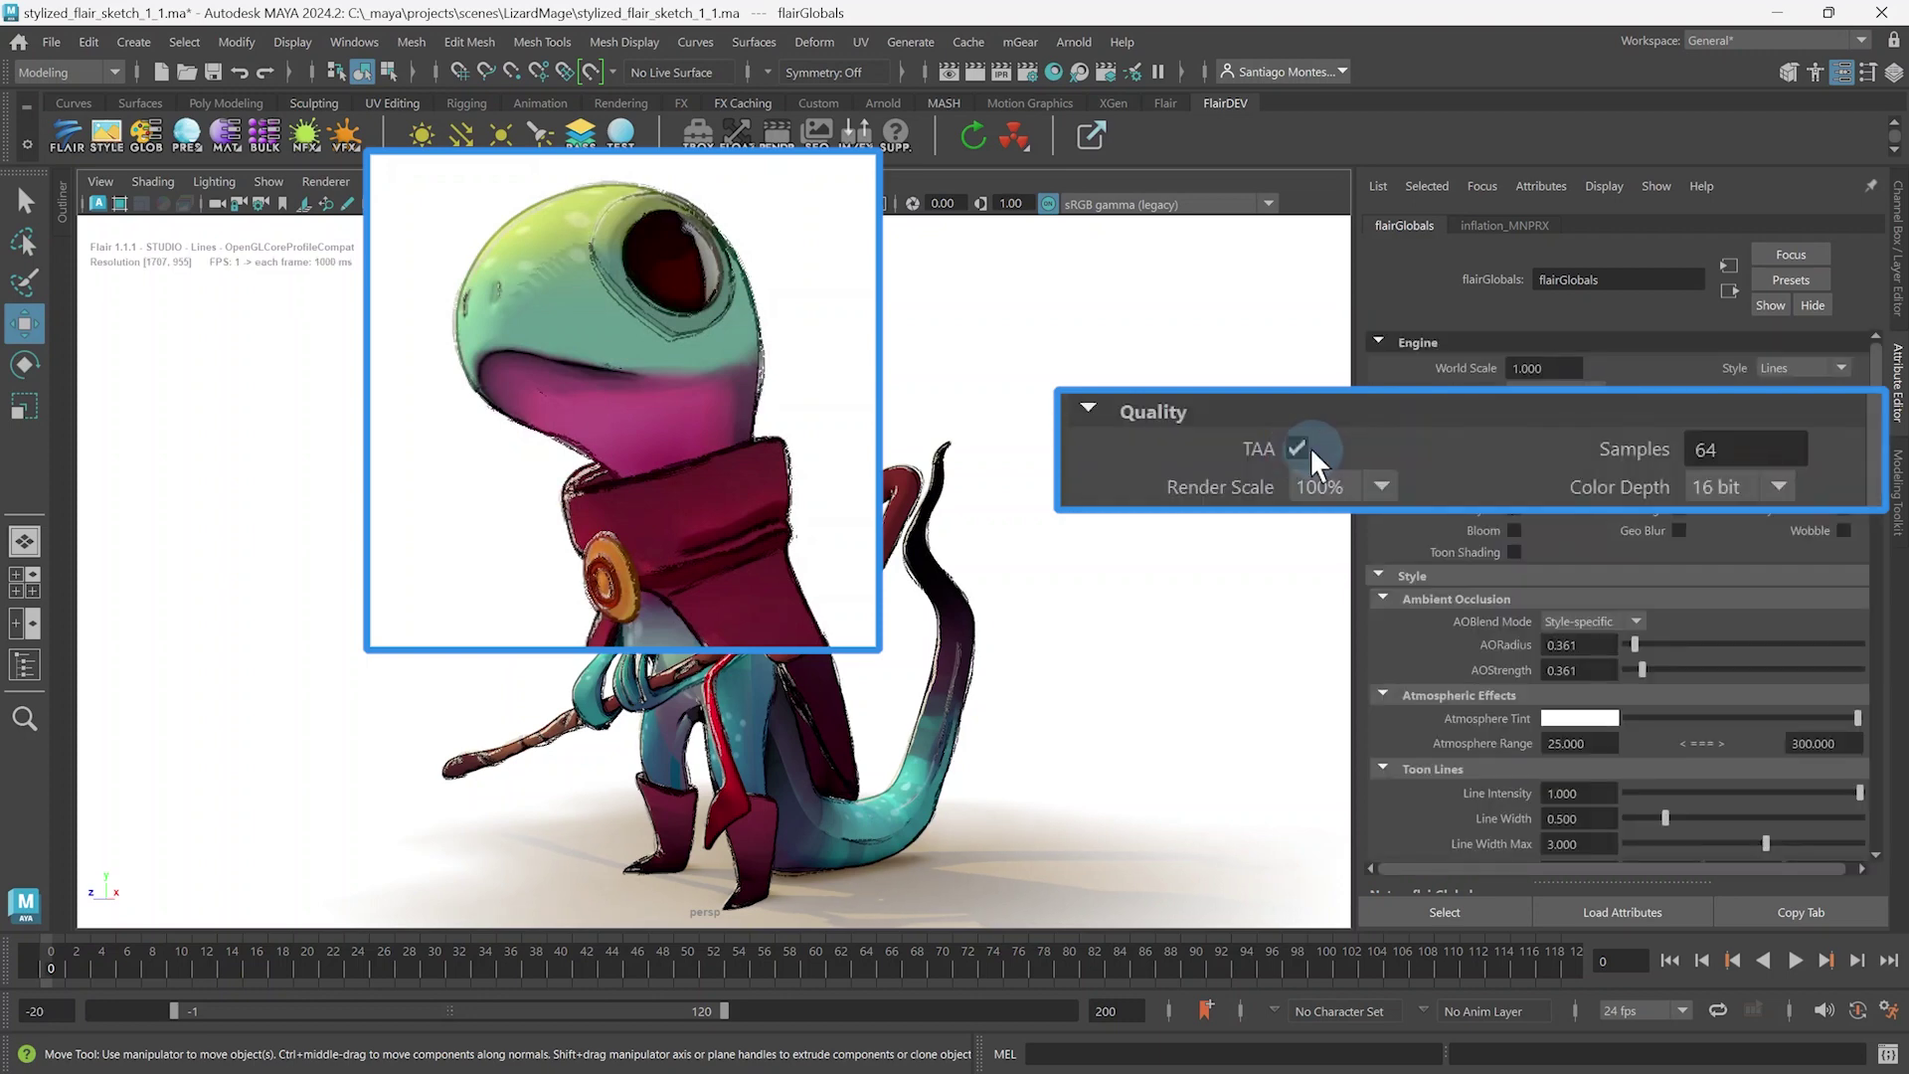
- Try TAA sample counts of 43 and 5, and set the samples back to 64
{"action": "double_click", "coordinate": [1764, 453]}
{"action": "type", "text": "43"}
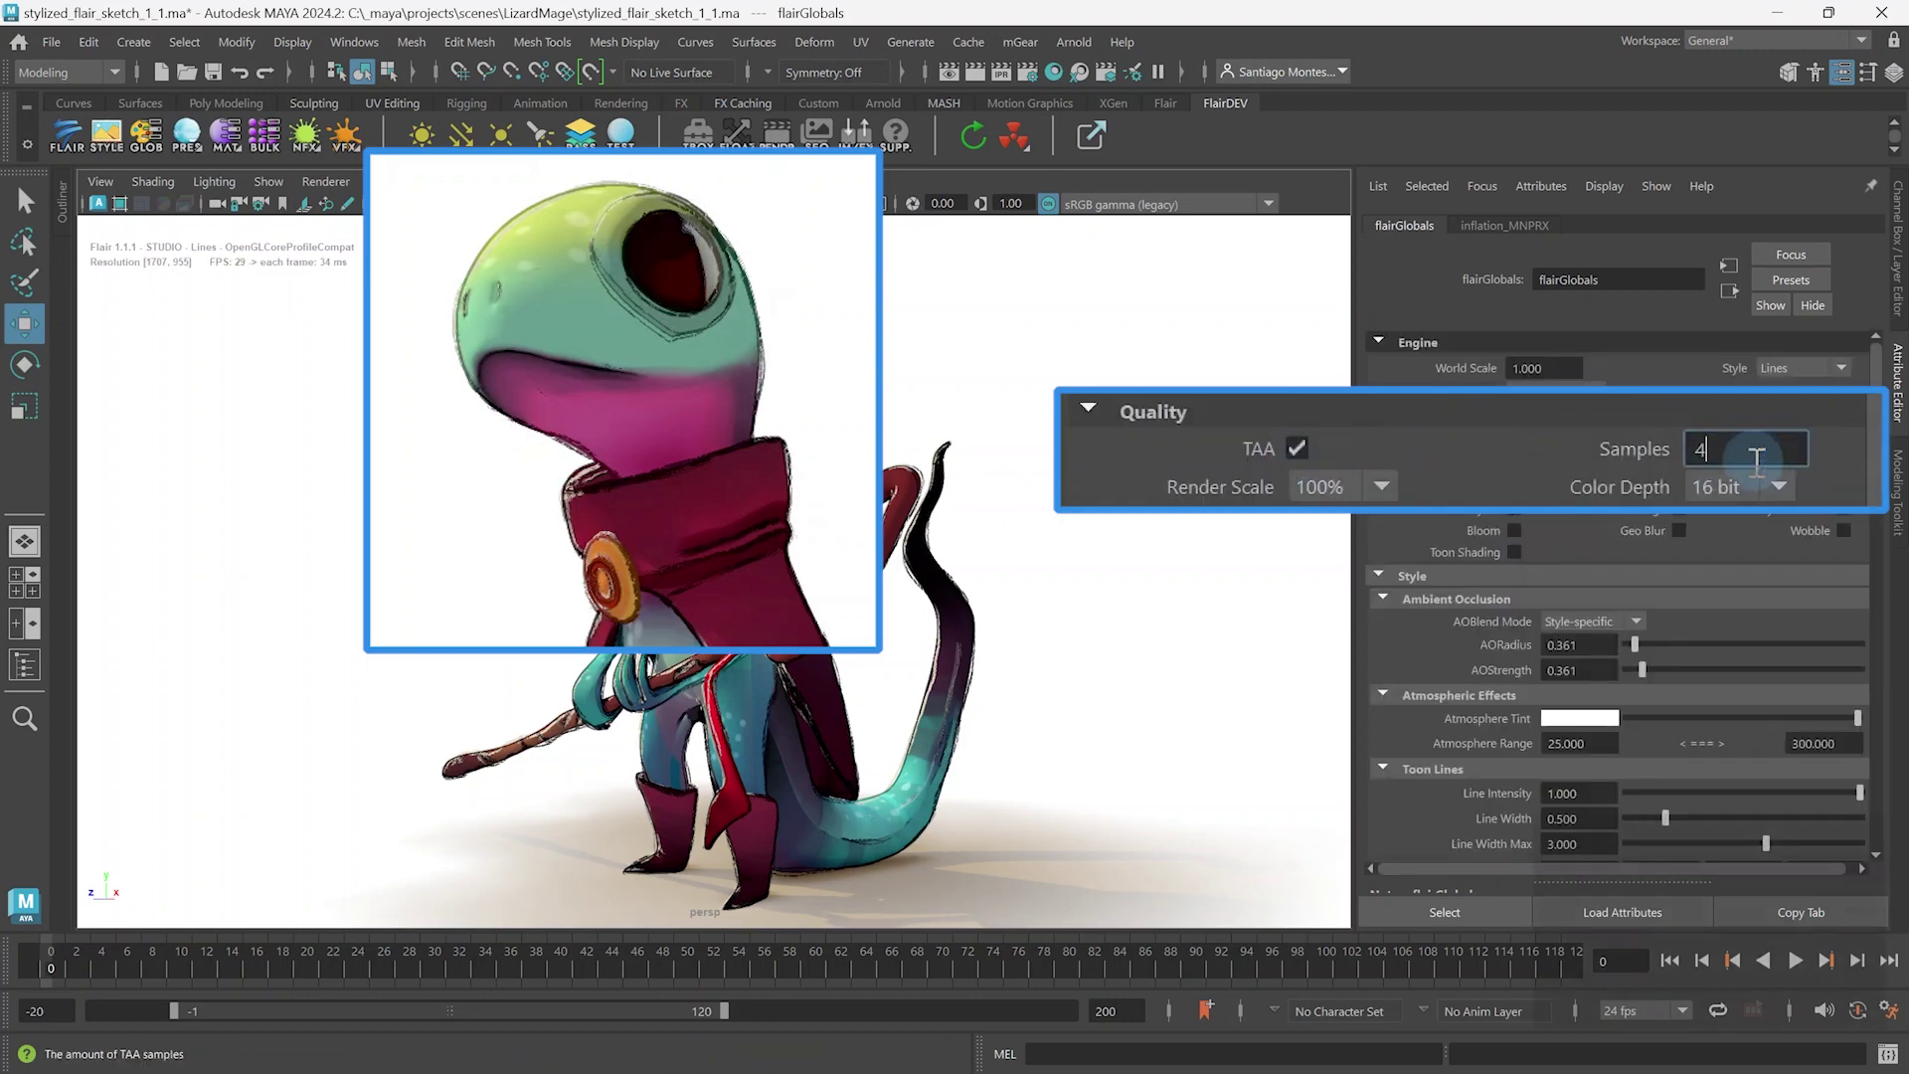
{"action": "key", "text": "Return"}
{"action": "double_click", "coordinate": [1757, 456]}
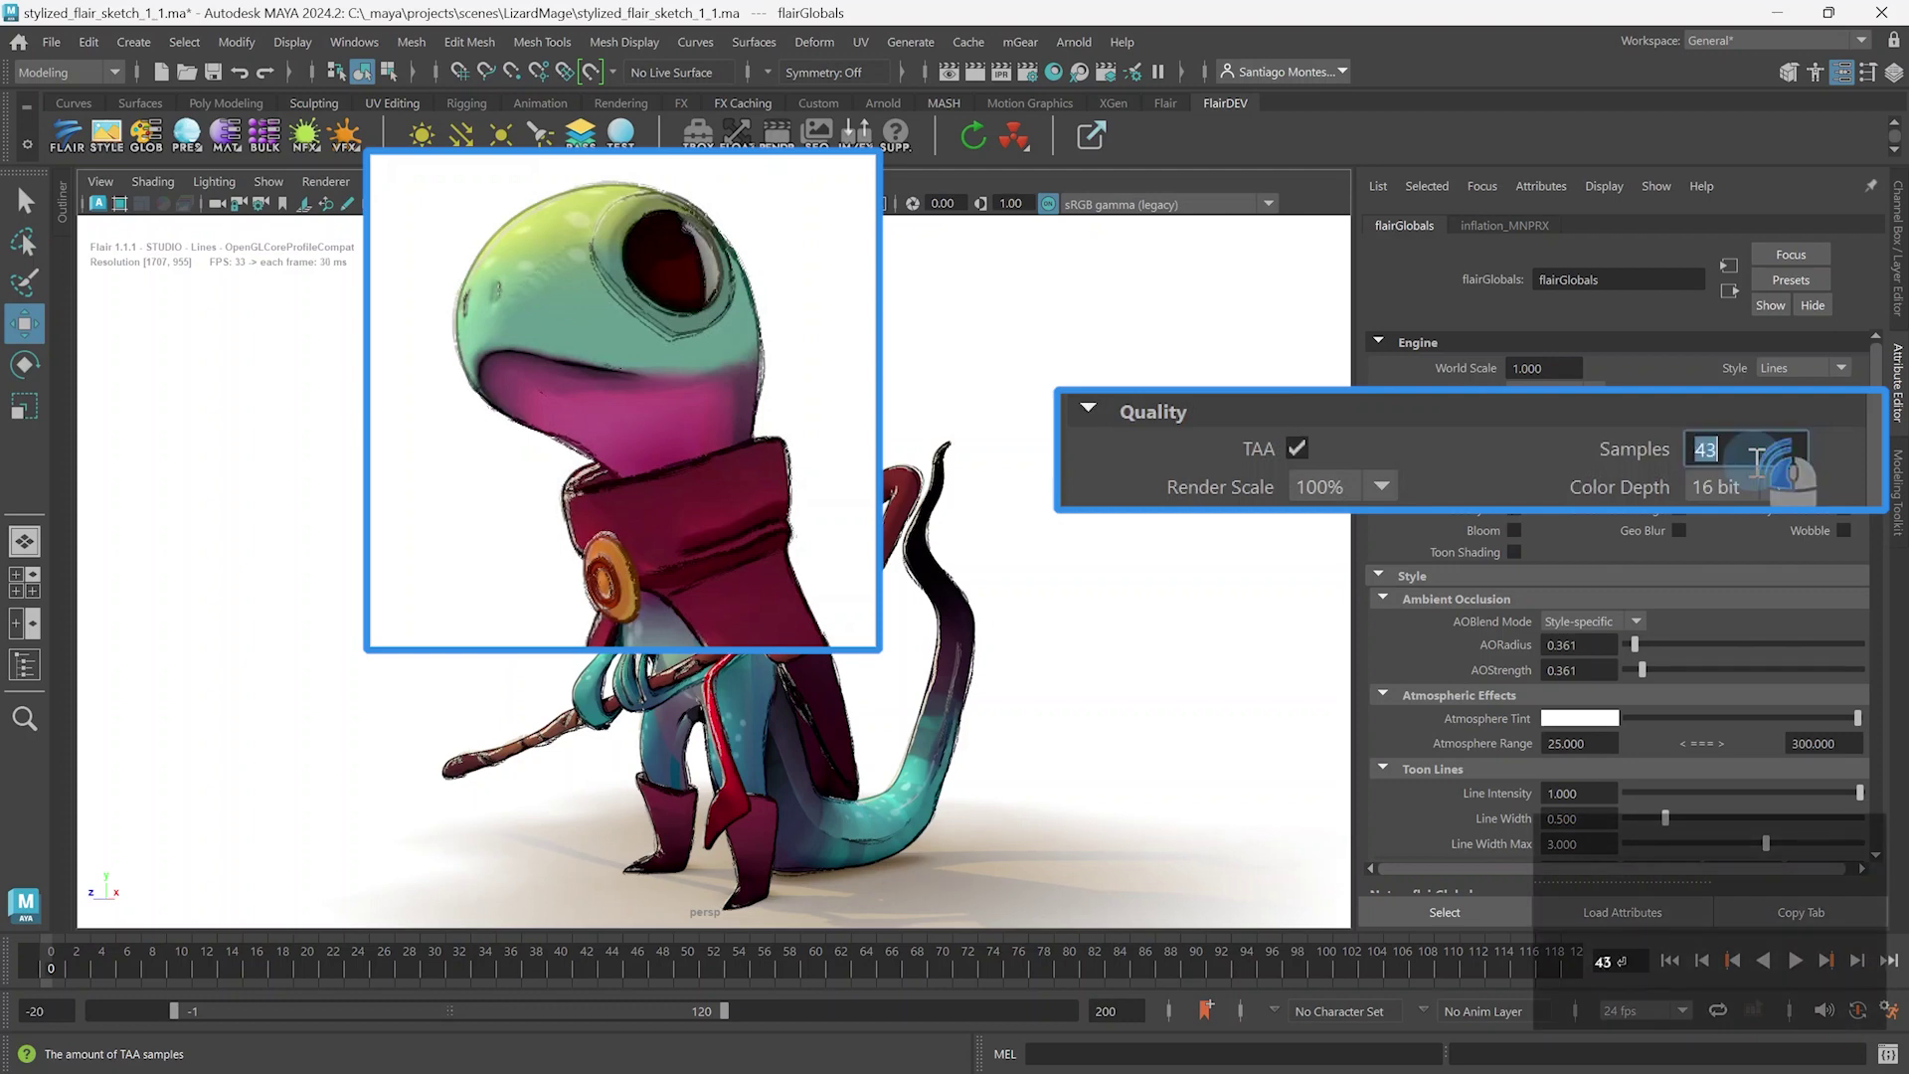
{"action": "type", "text": "5"}
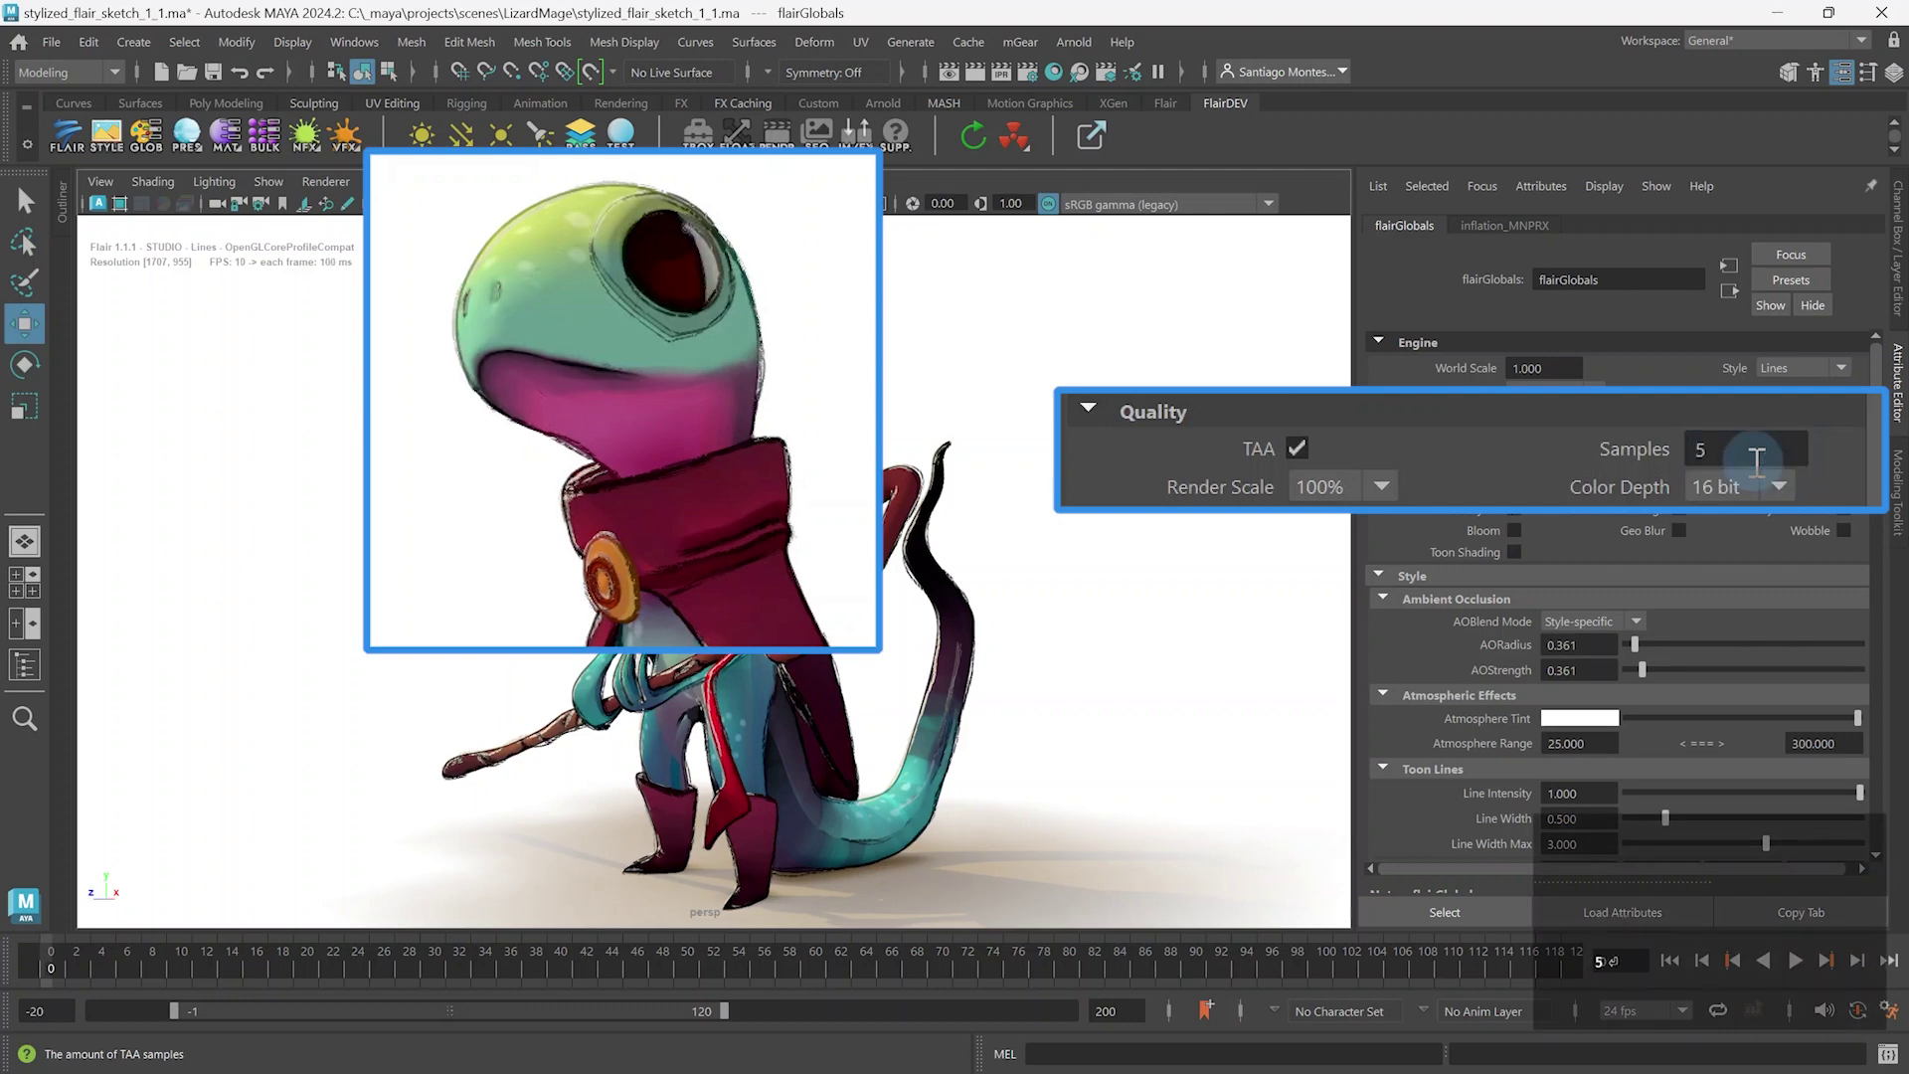
{"action": "type", "text": "64"}
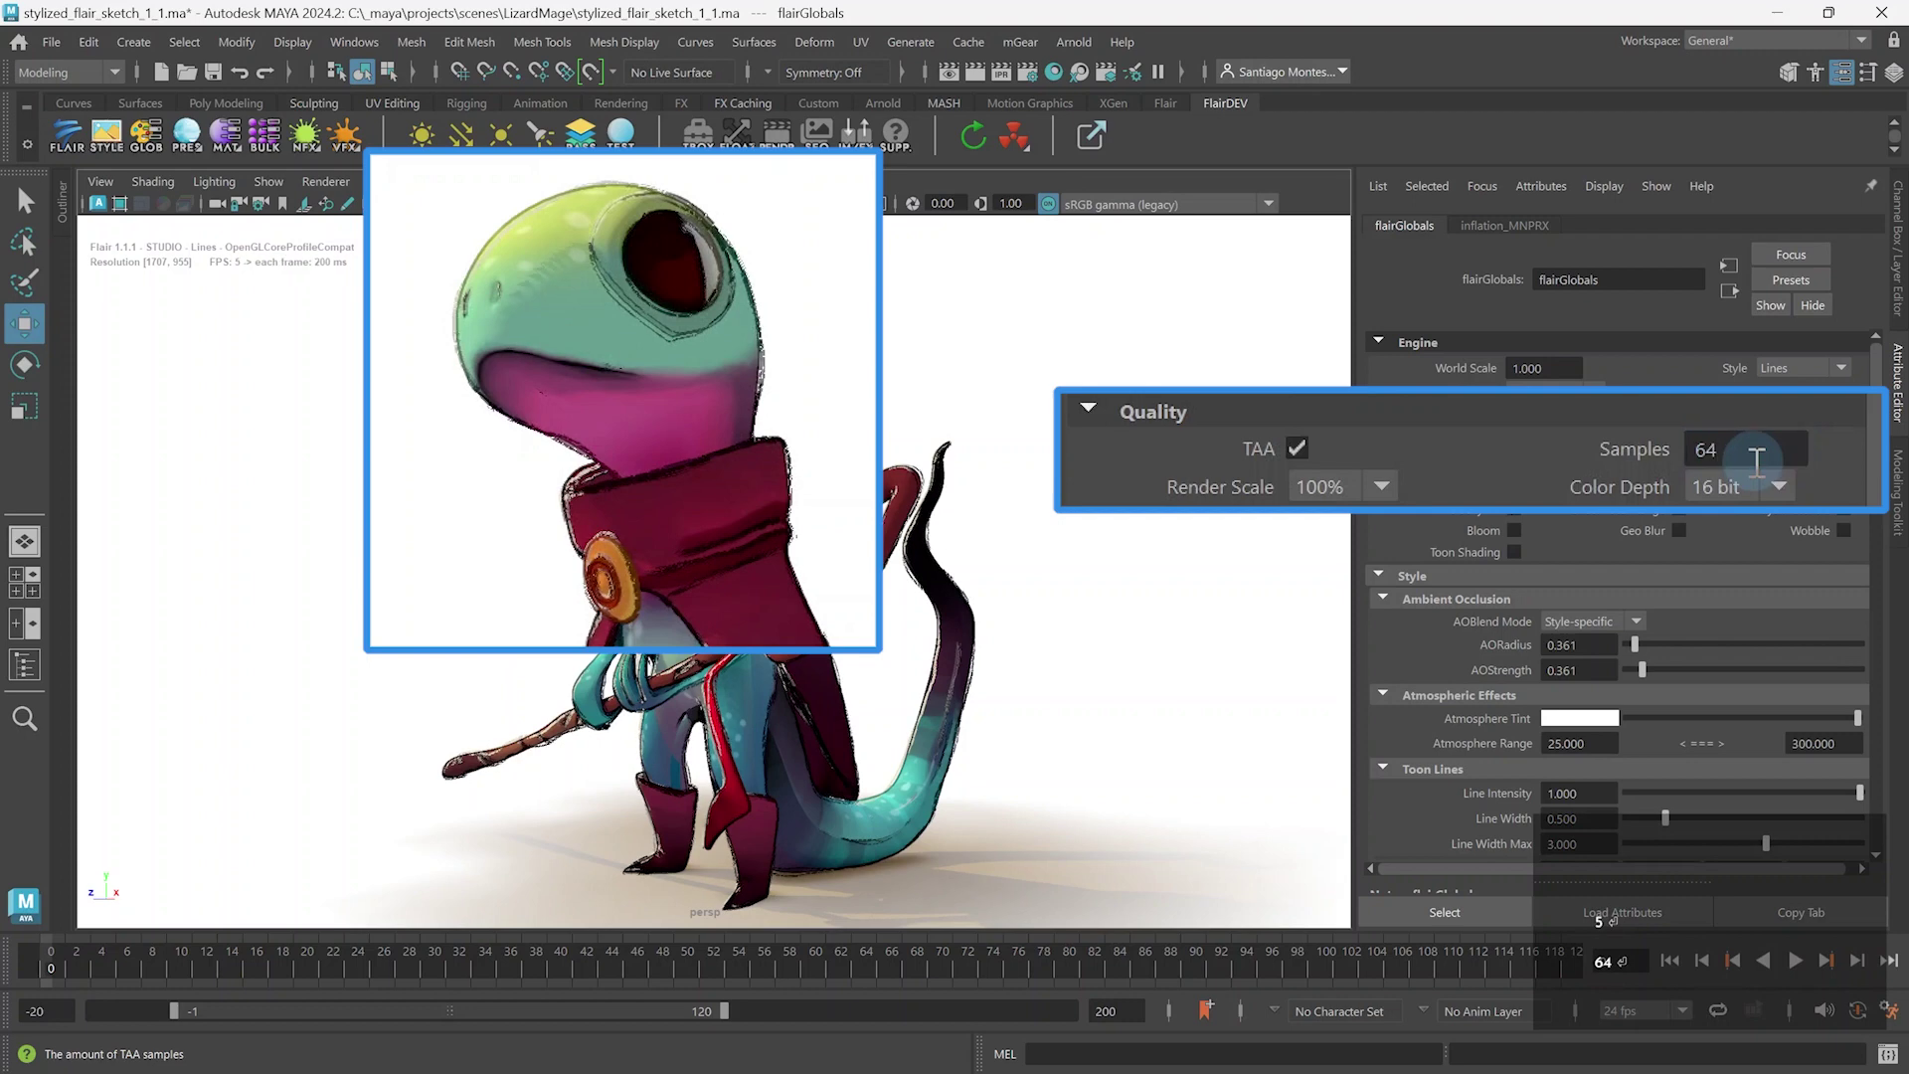
{"action": "left_click", "coordinate": [1449, 492]}
- Try a viewport render scale of 200% and return it to 100%
{"action": "left_click", "coordinate": [1357, 488]}
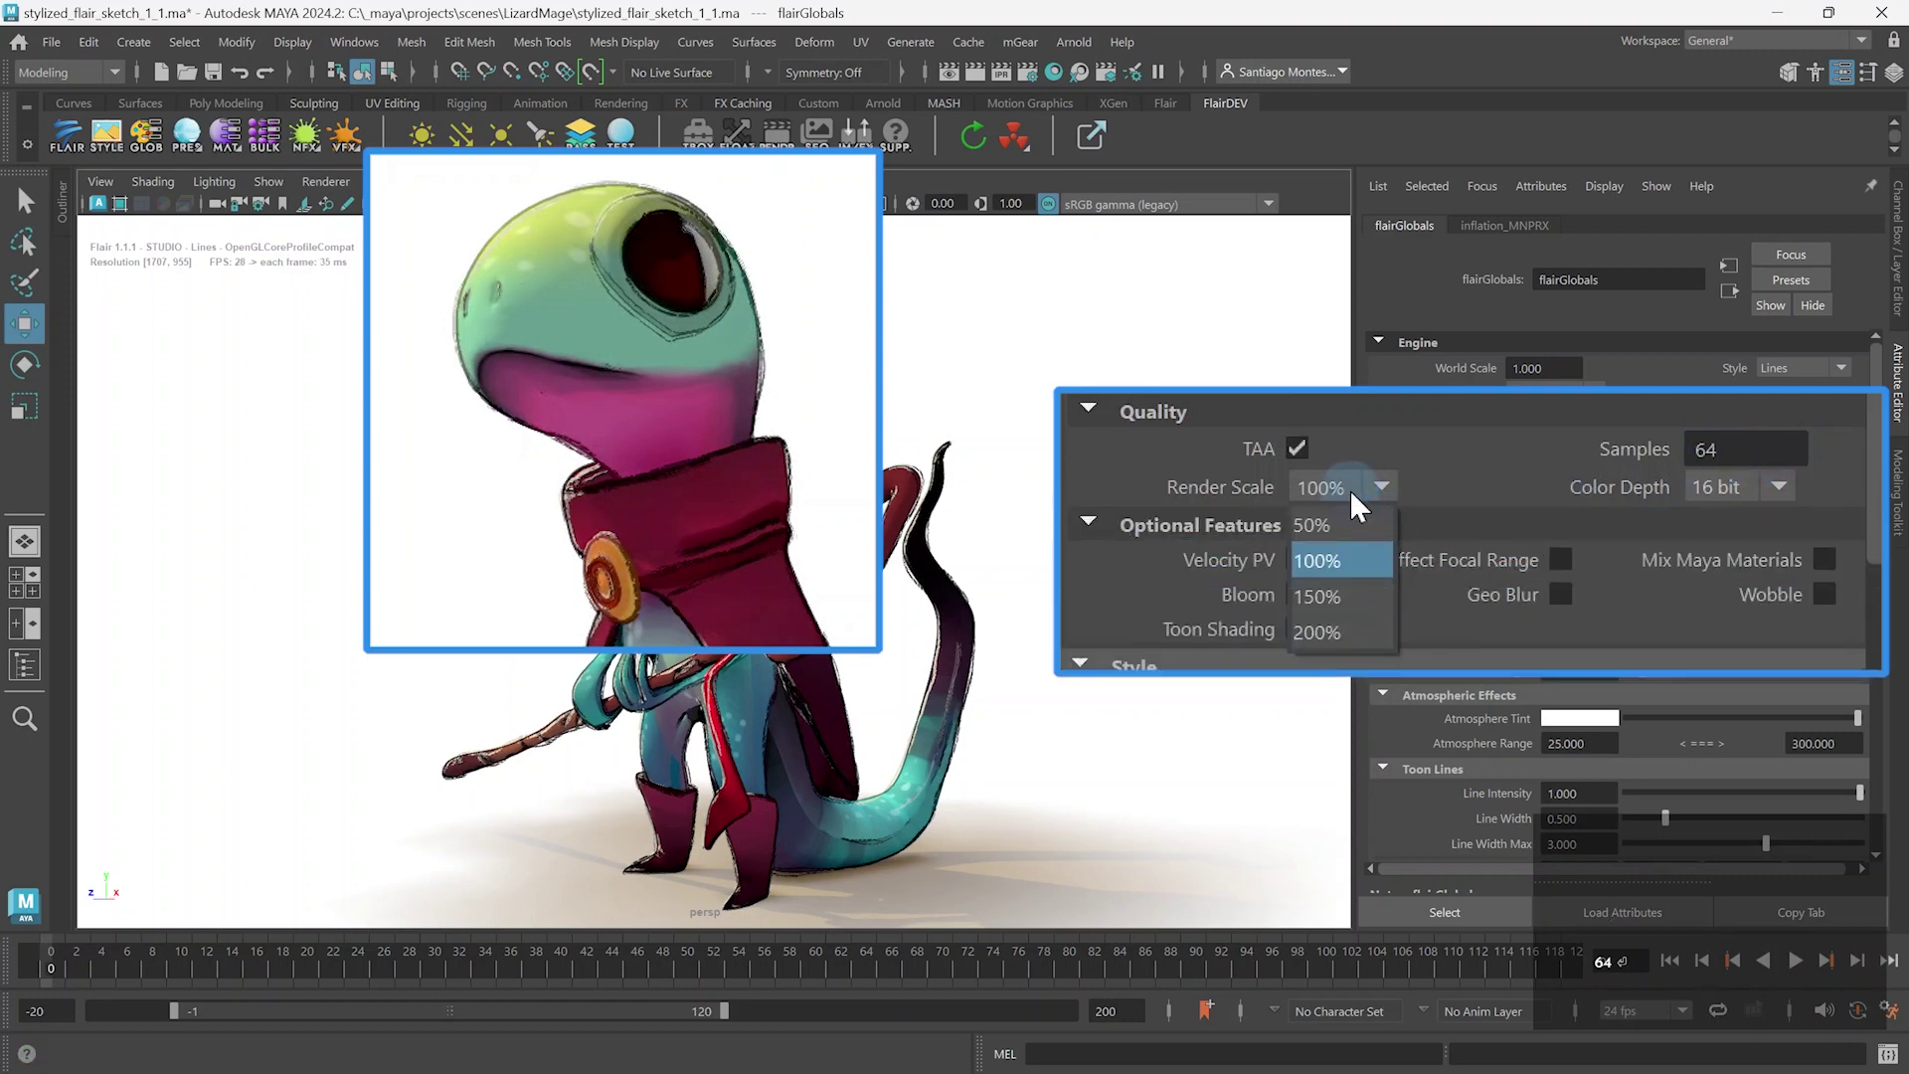
{"action": "left_click", "coordinate": [1362, 633]}
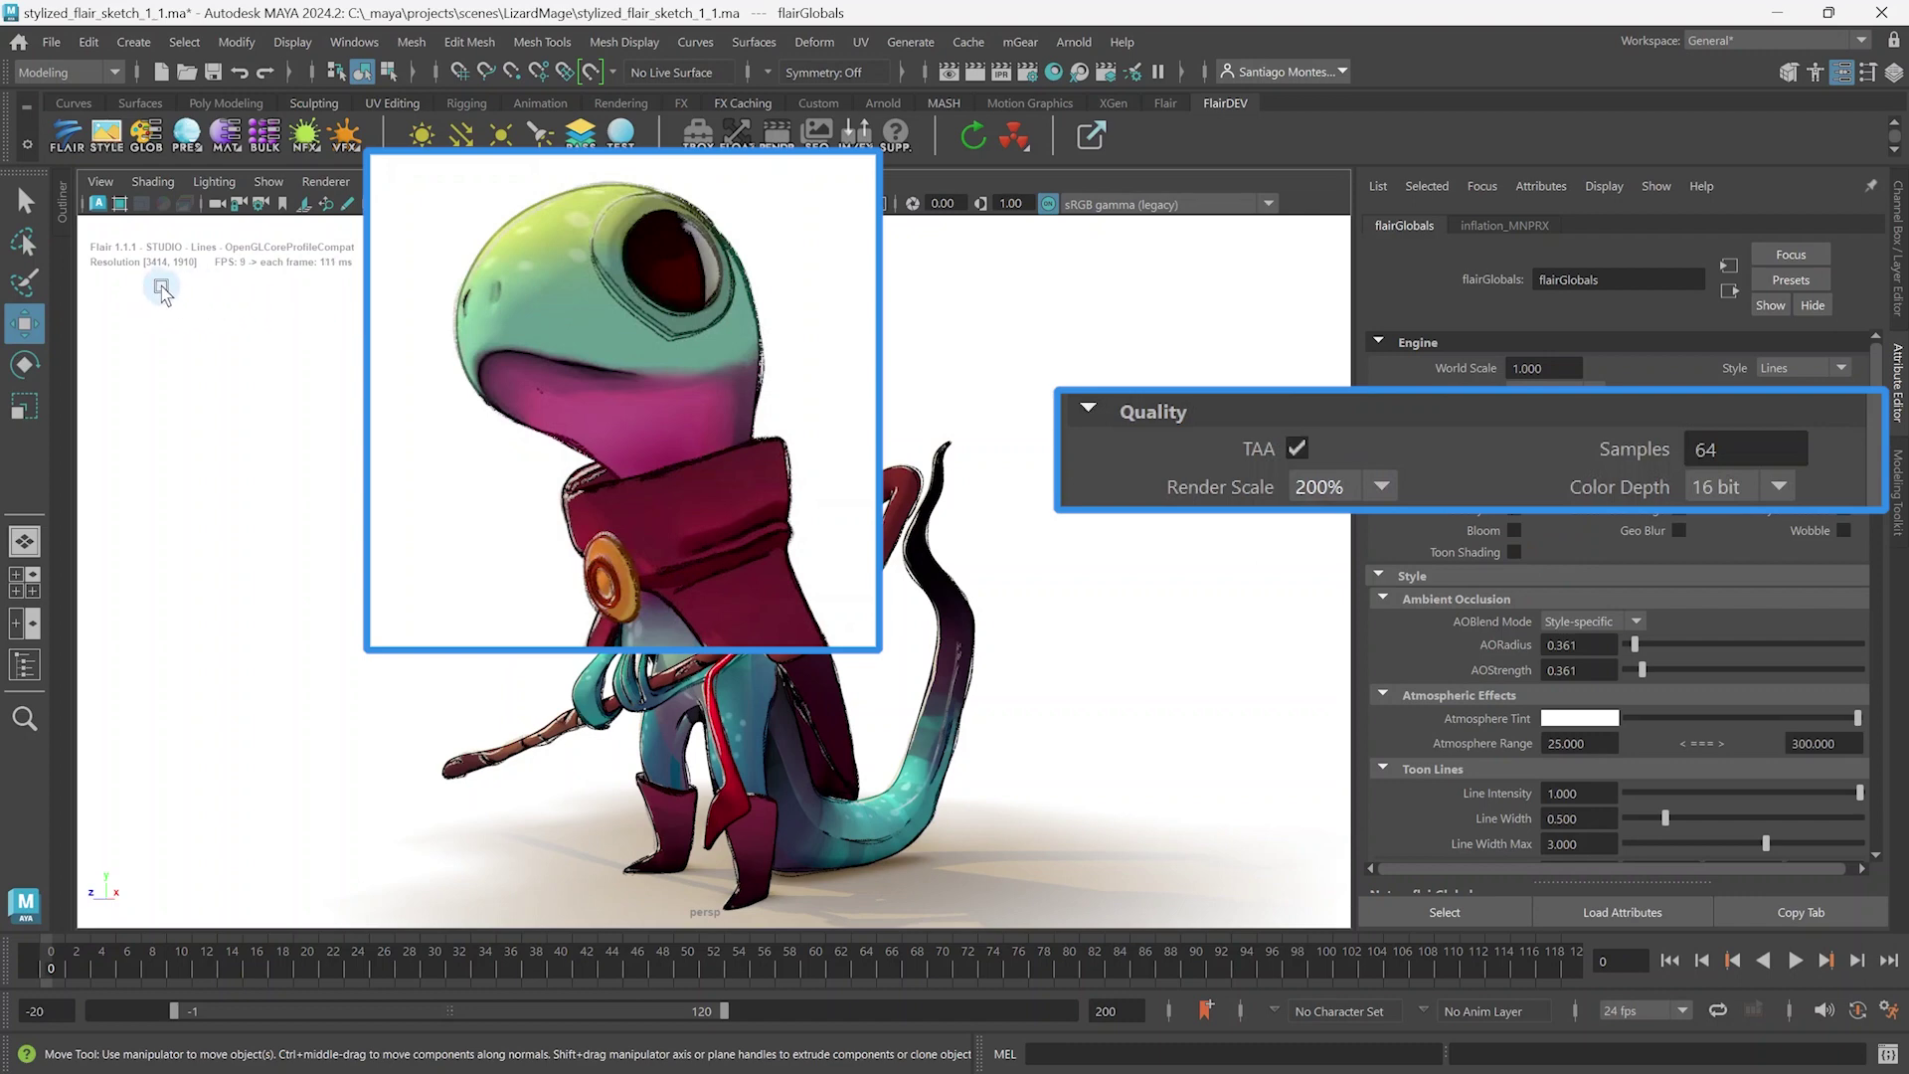
{"action": "left_click", "coordinate": [1303, 485]}
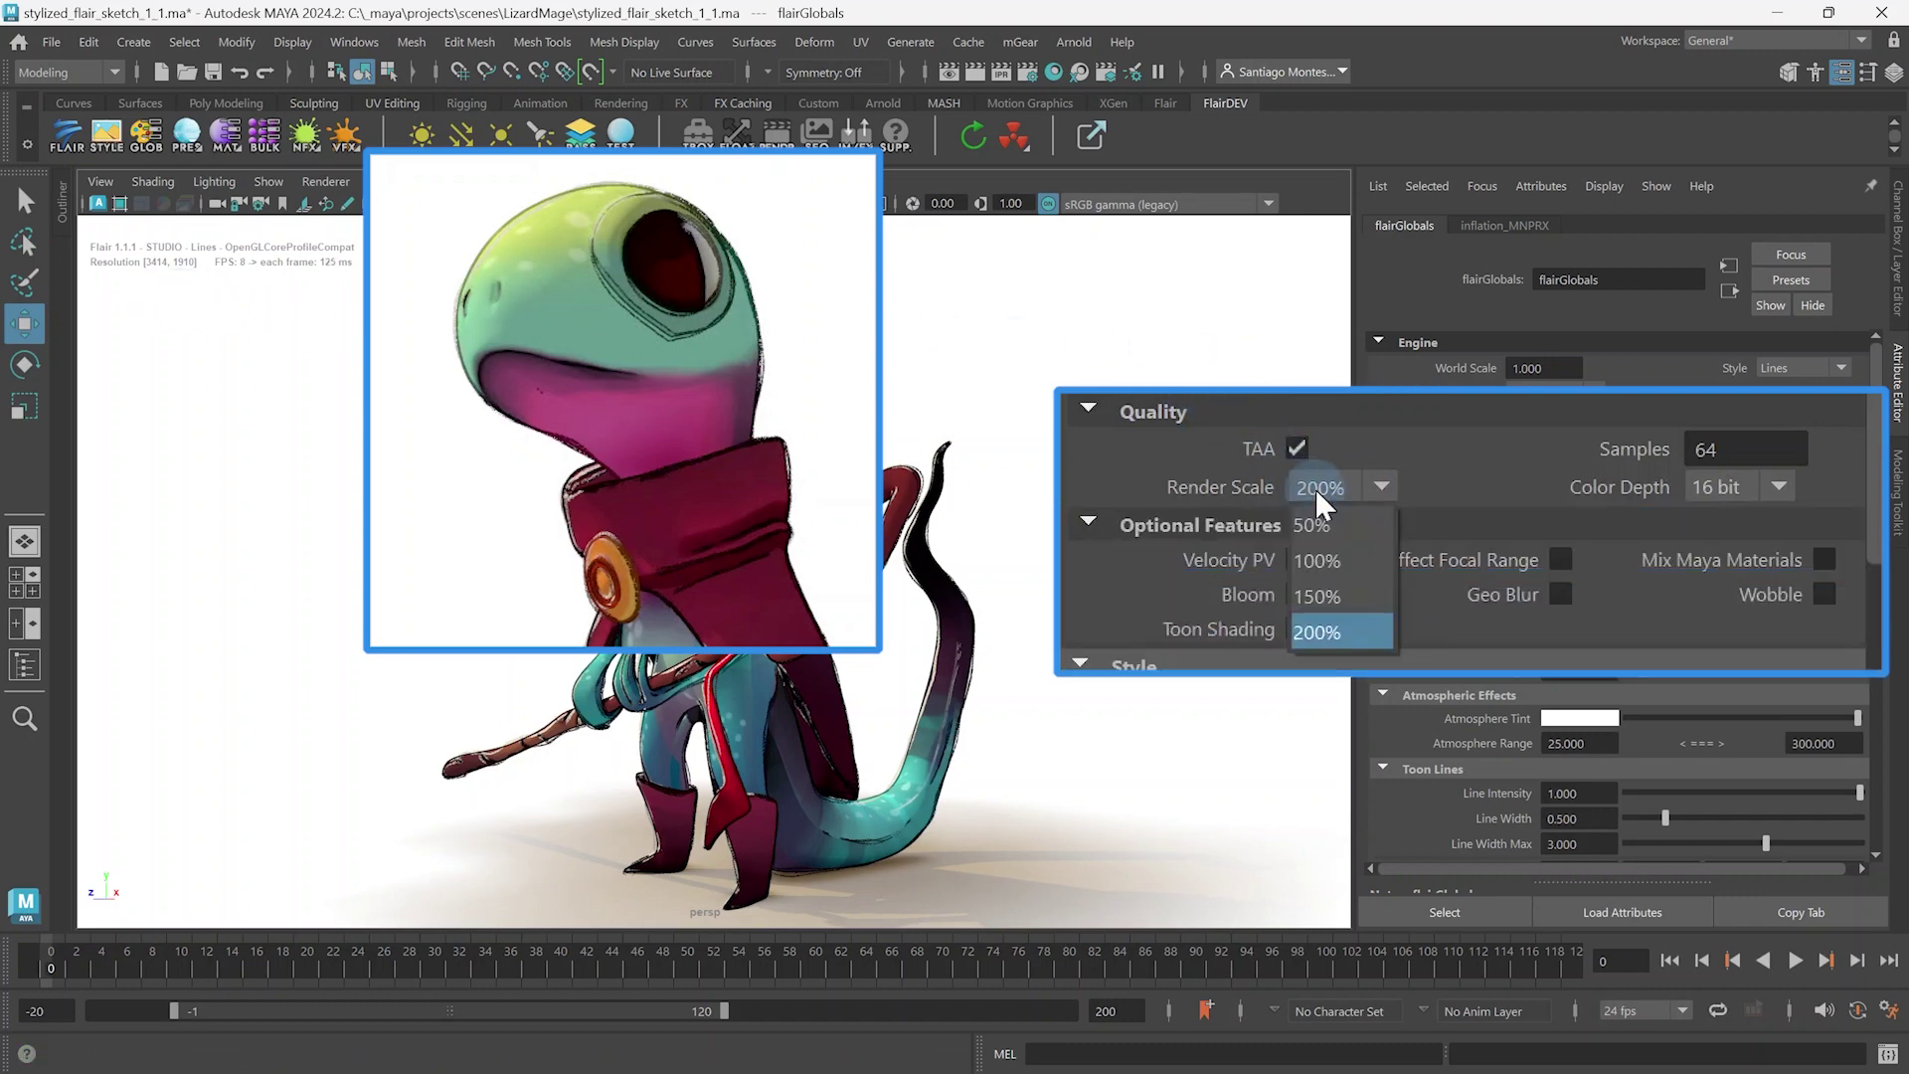
{"action": "key", "text": "Escape"}
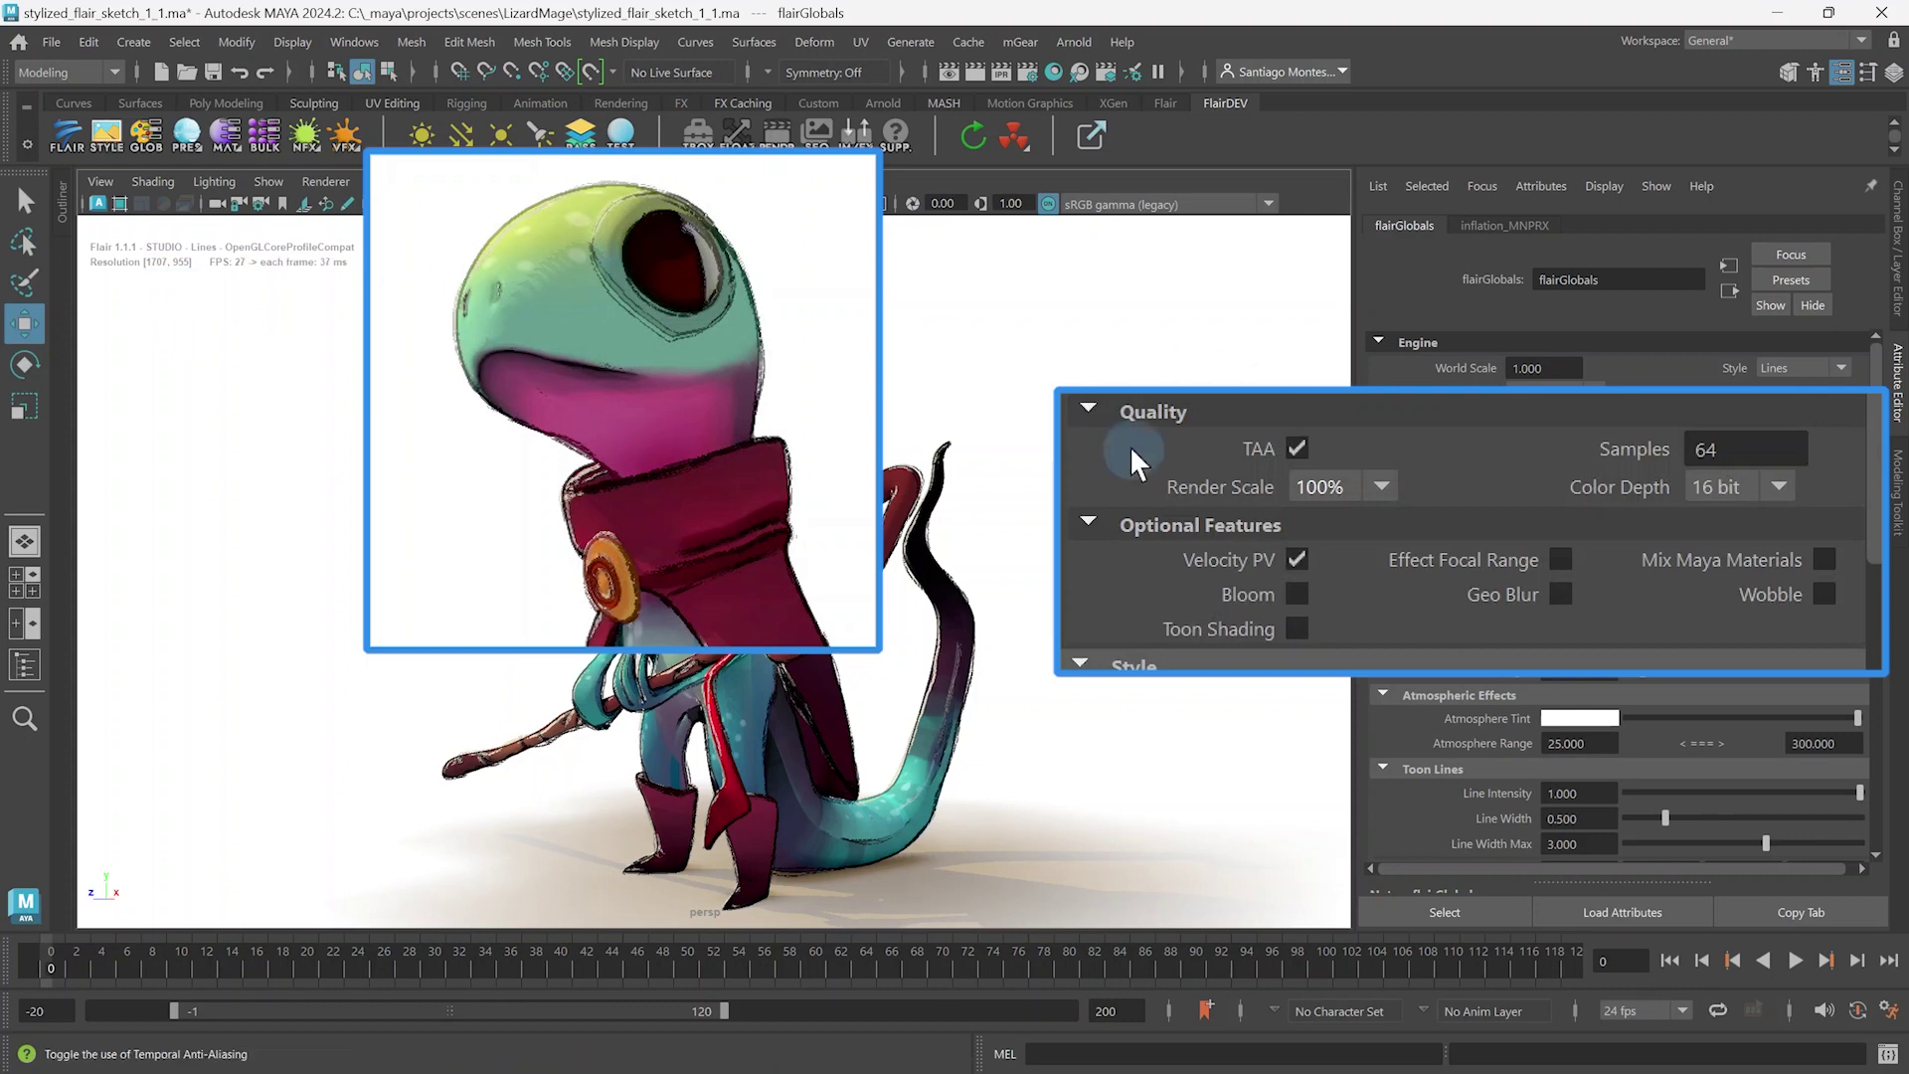
- Try the intermediate render scale of 150% and set it back to 100%
{"action": "left_click", "coordinate": [1338, 485]}
{"action": "left_click", "coordinate": [1352, 596]}
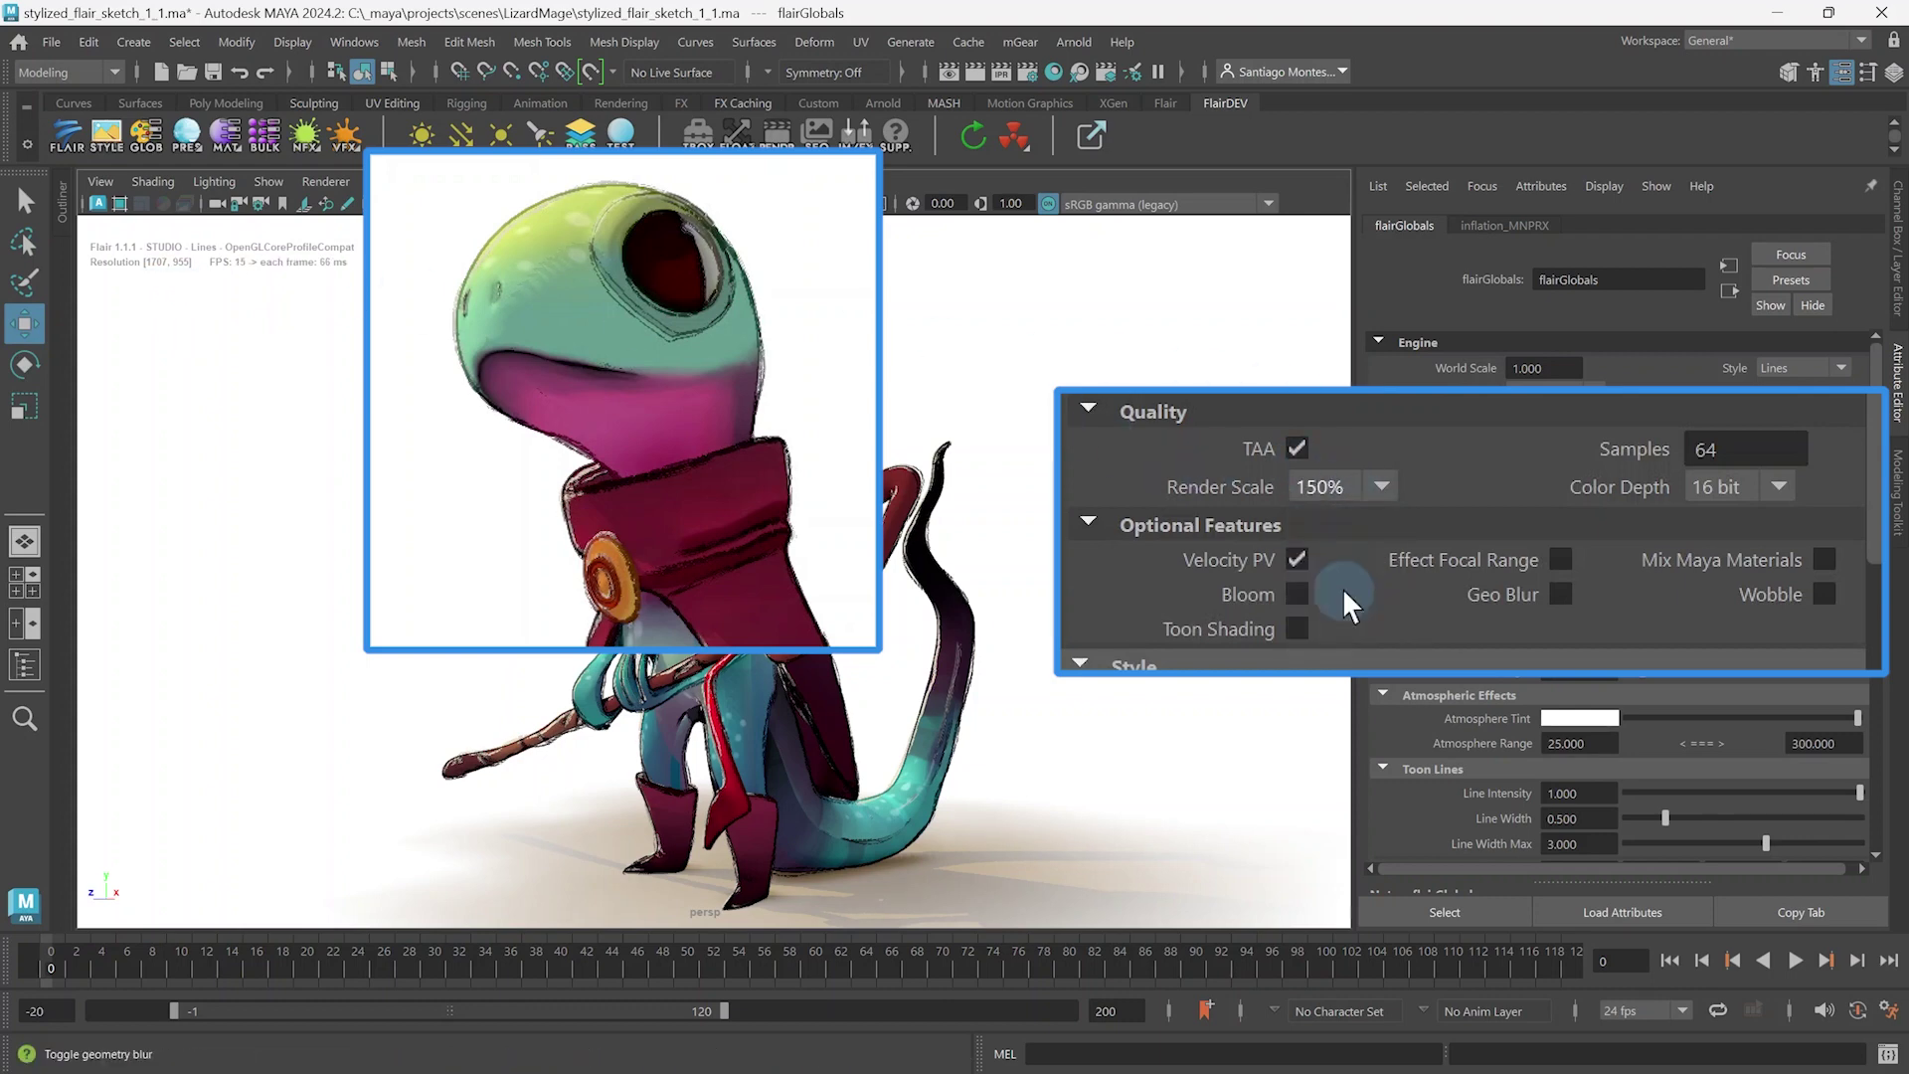
{"action": "left_click", "coordinate": [1358, 502]}
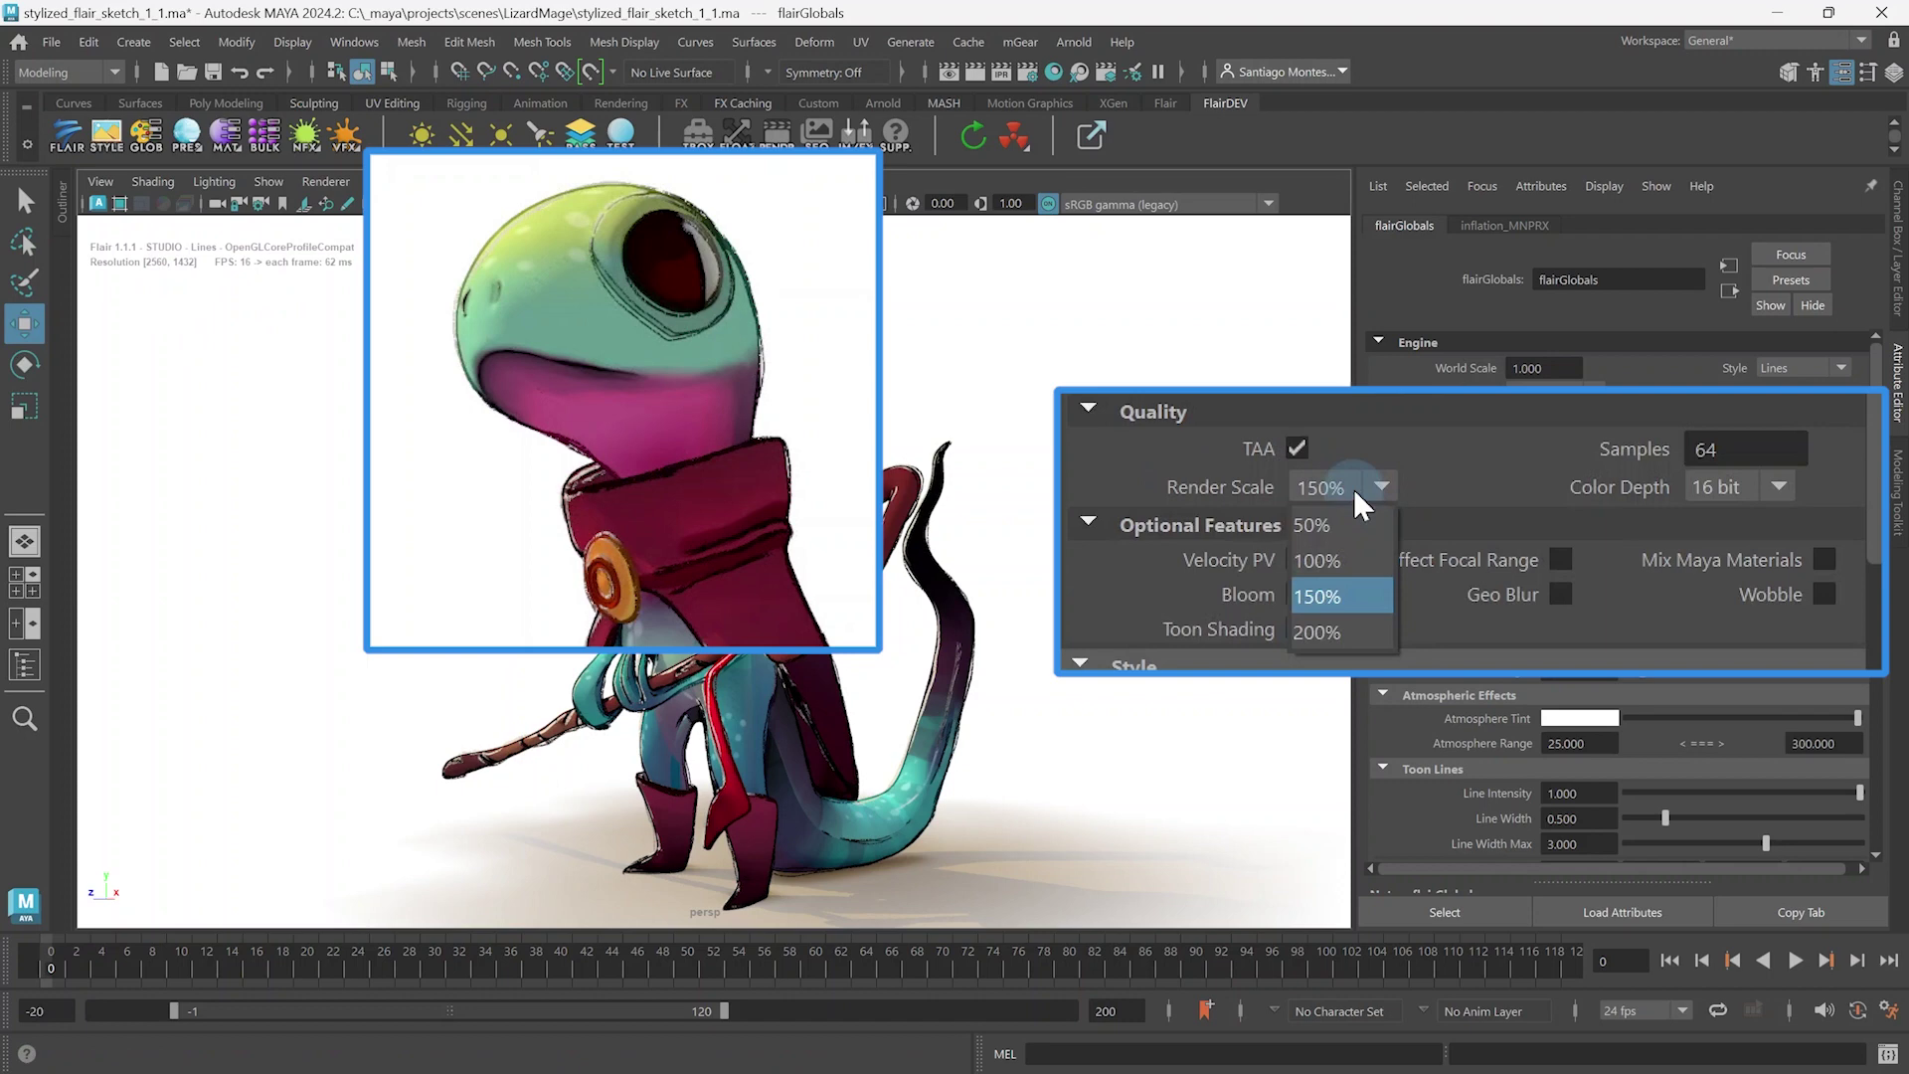
{"action": "left_click", "coordinate": [1355, 558]}
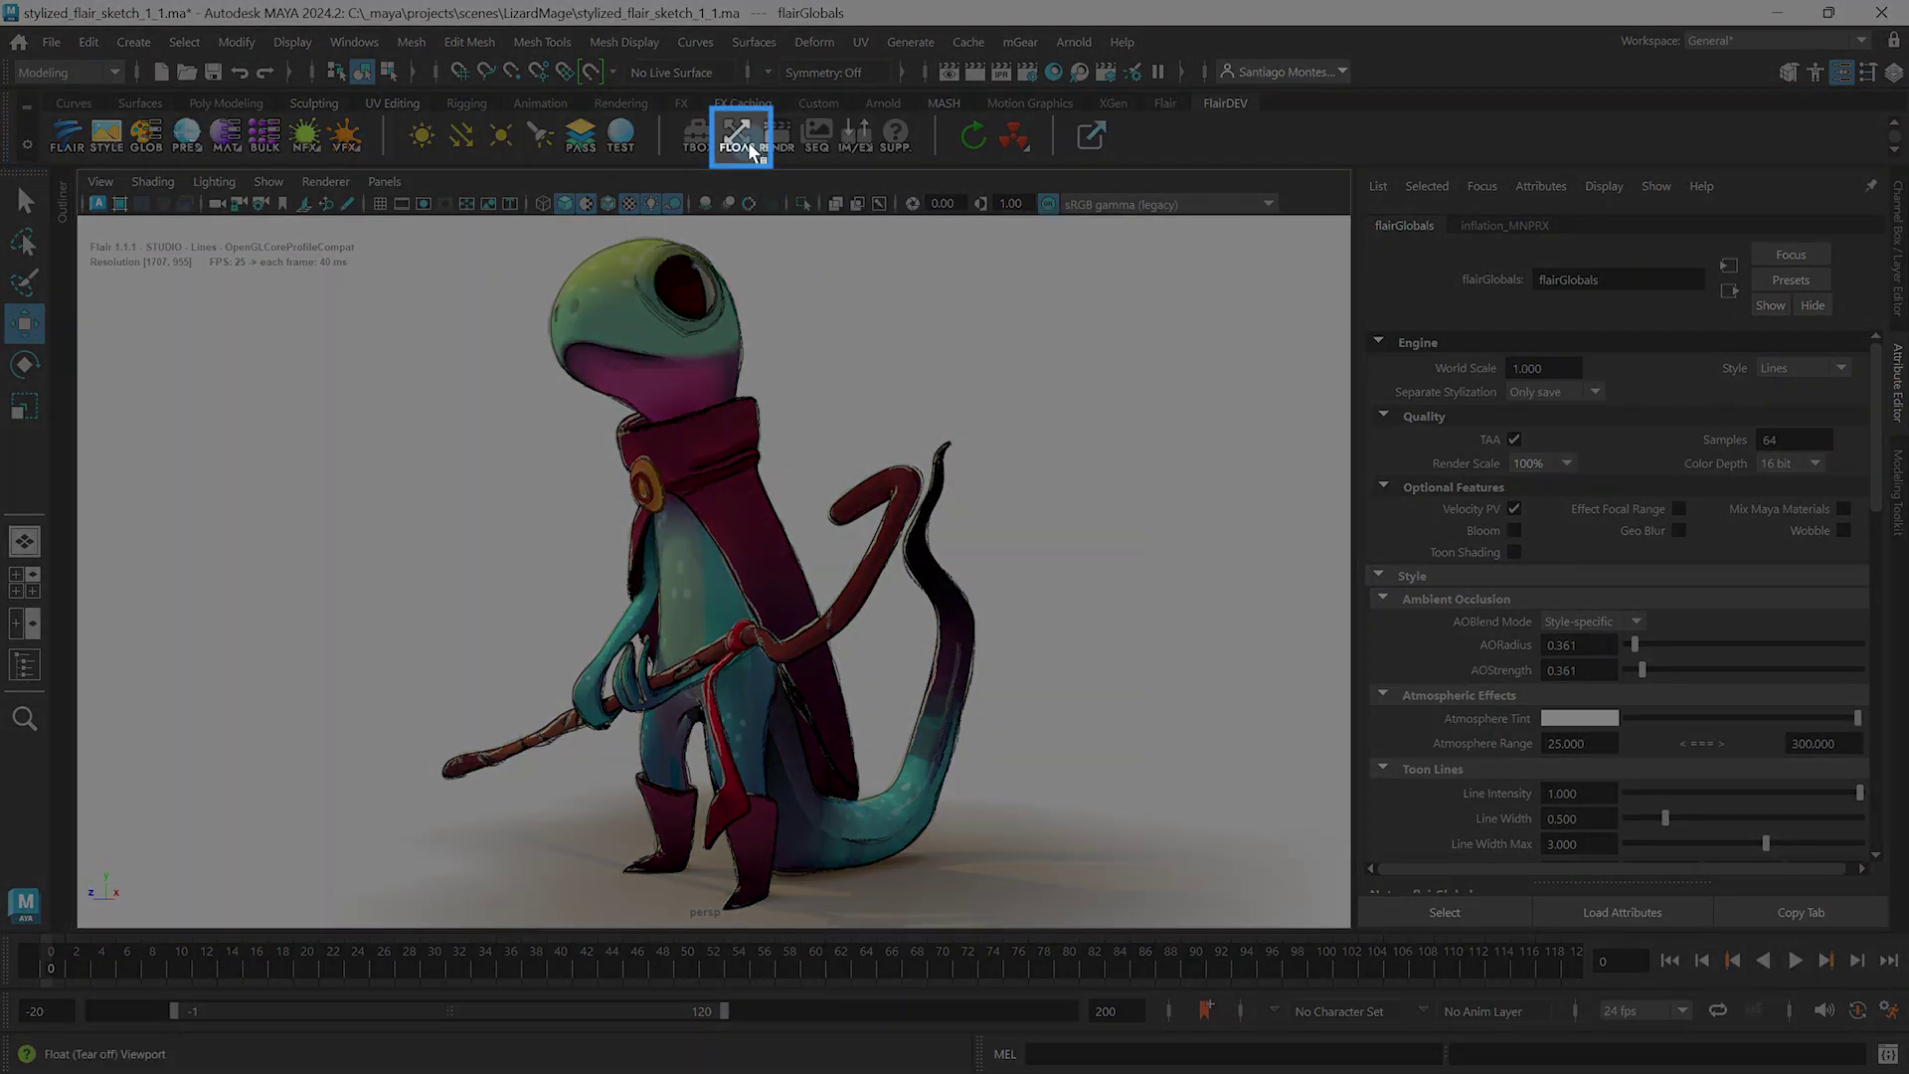
- Open a custom floating viewport, set its resolution to 1920 x 1080, and close the resolution dialog
{"action": "right_click", "coordinate": [736, 134]}
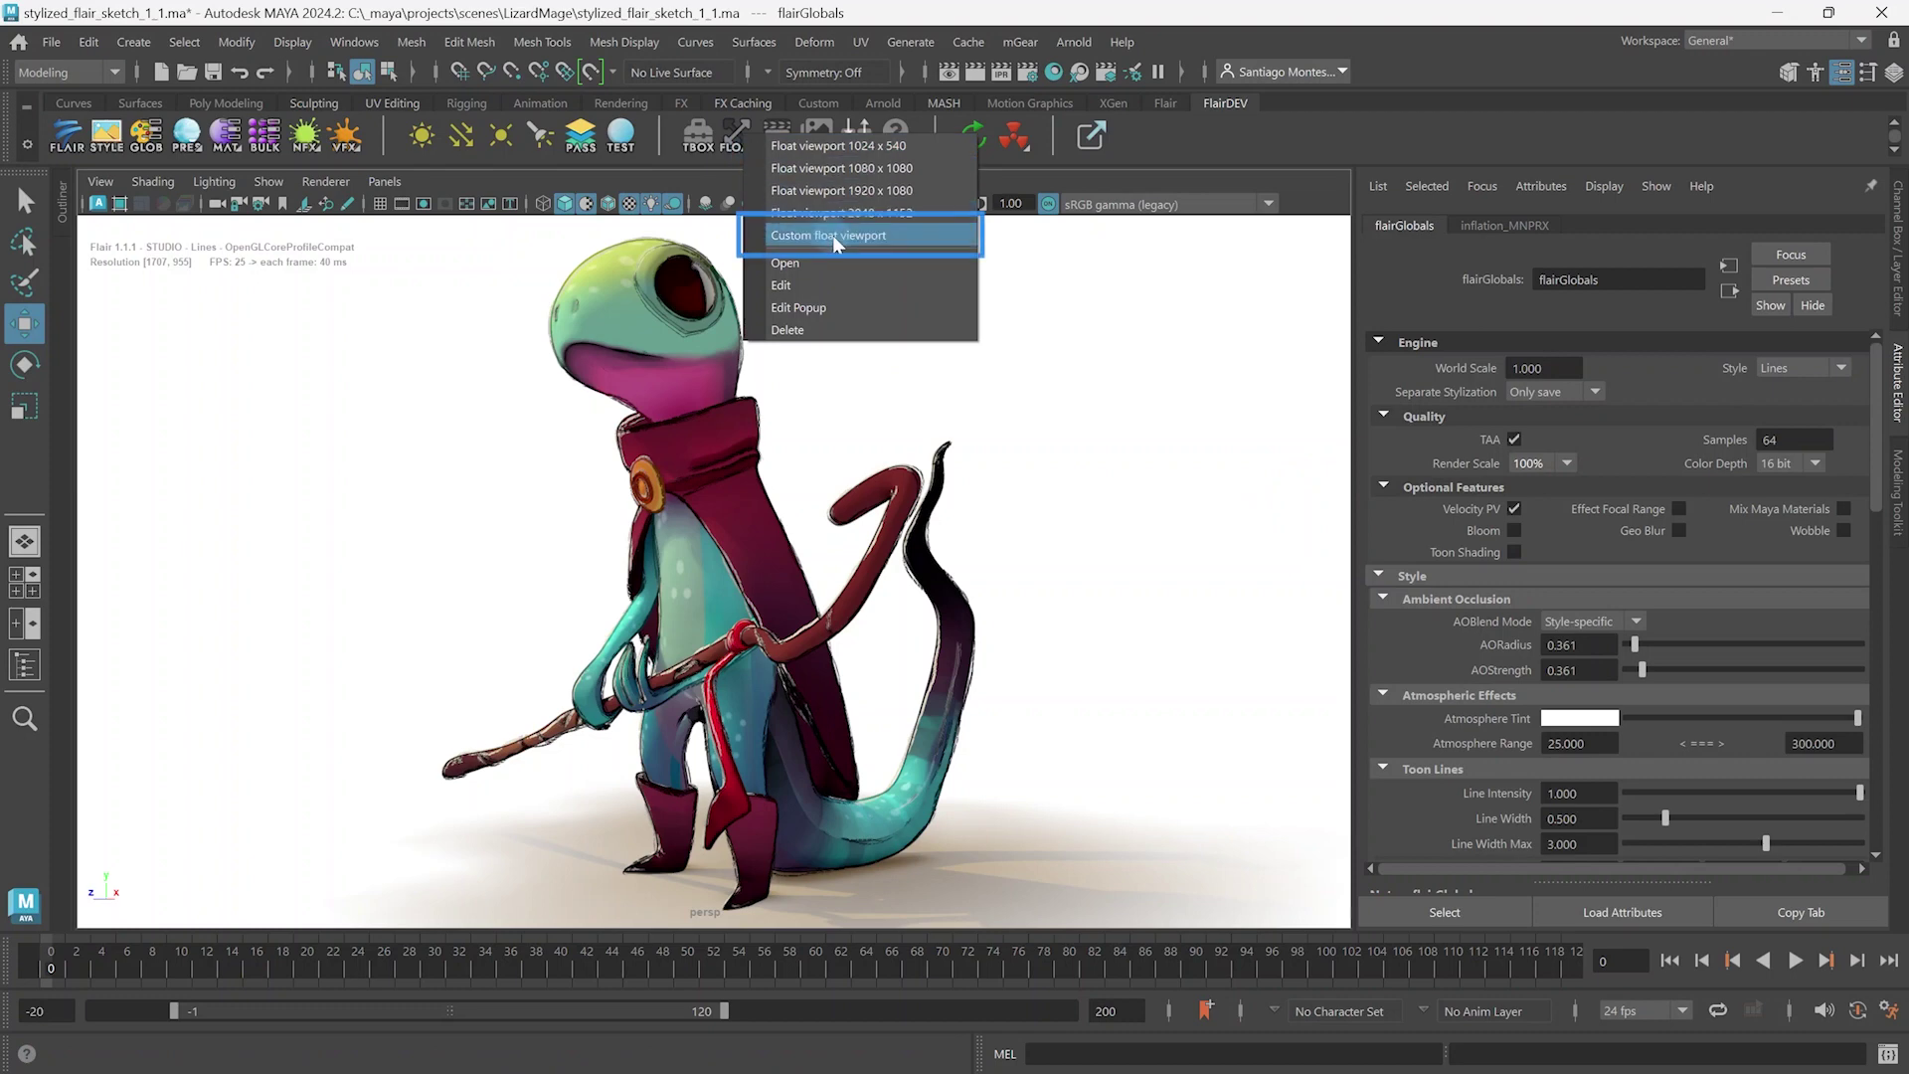
{"action": "left_click", "coordinate": [828, 234]}
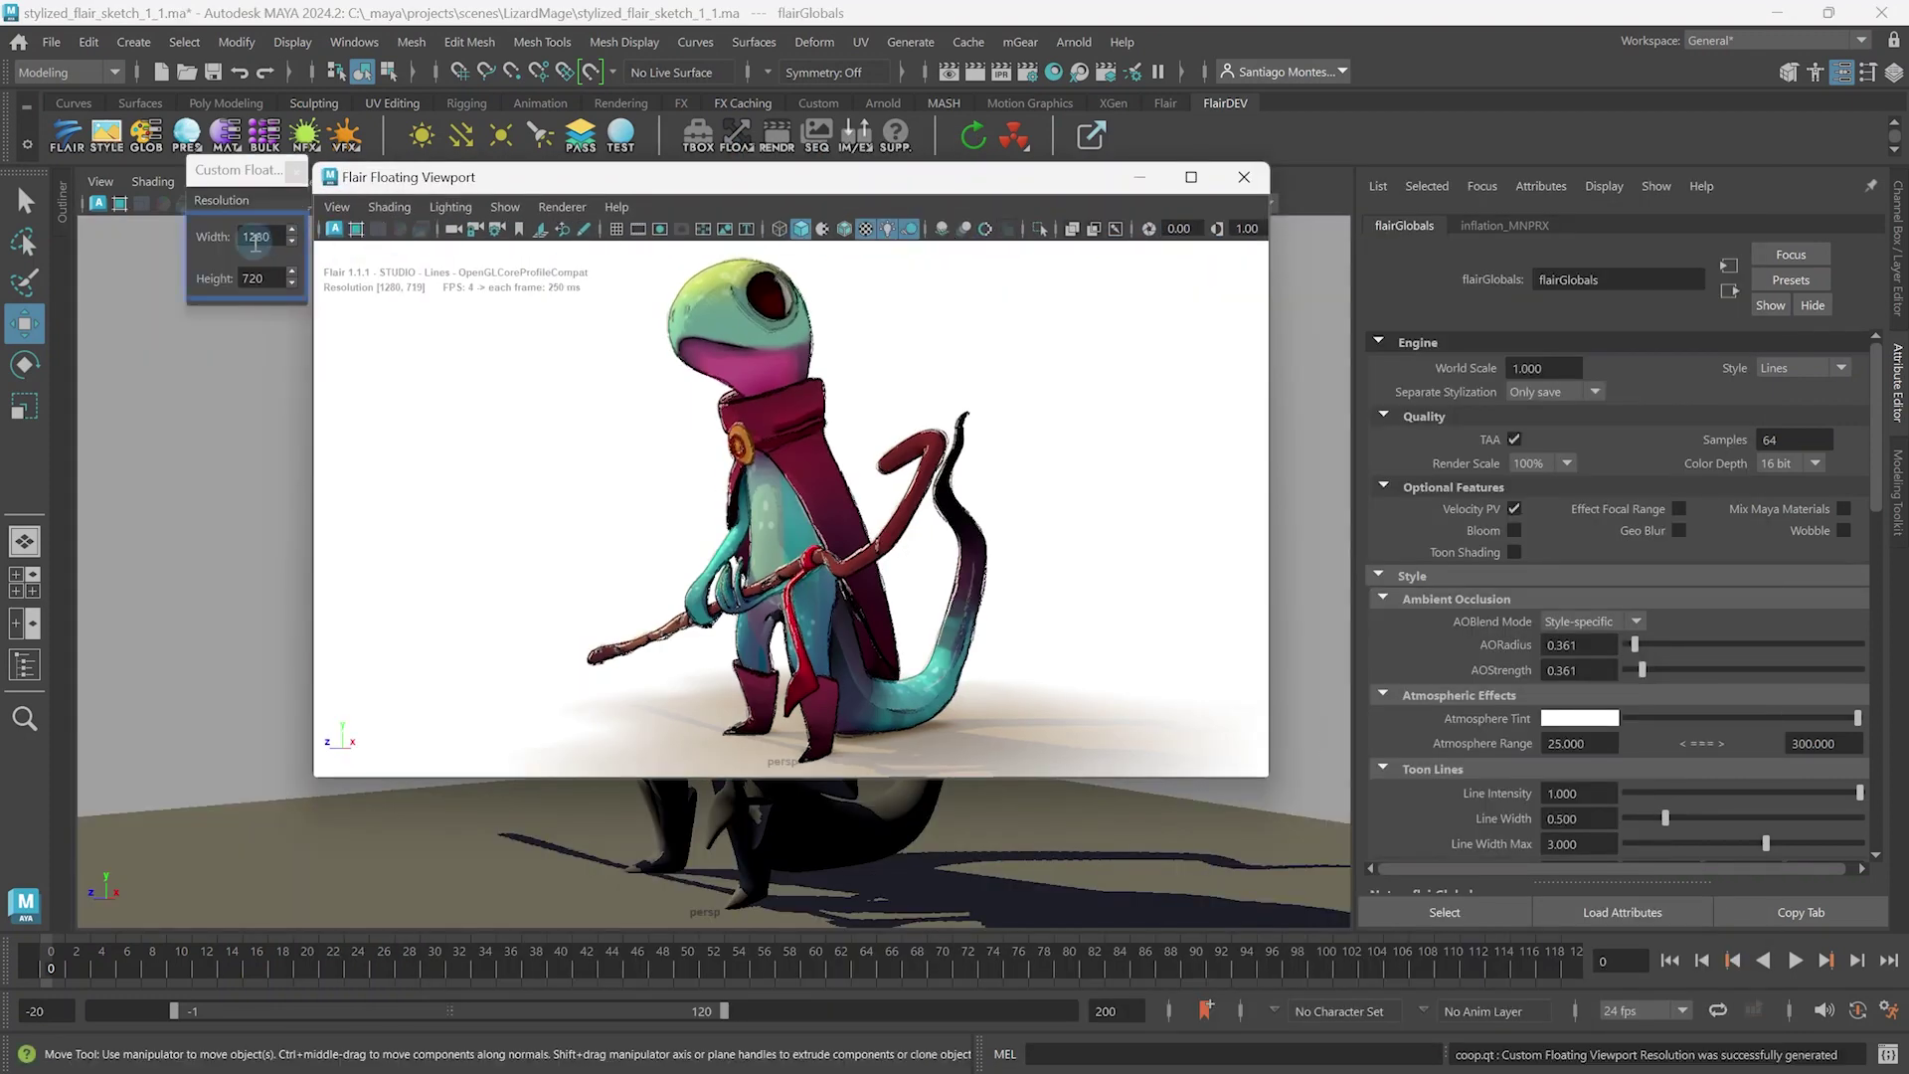
{"action": "double_click", "coordinate": [256, 237]}
{"action": "type", "text": "1920"}
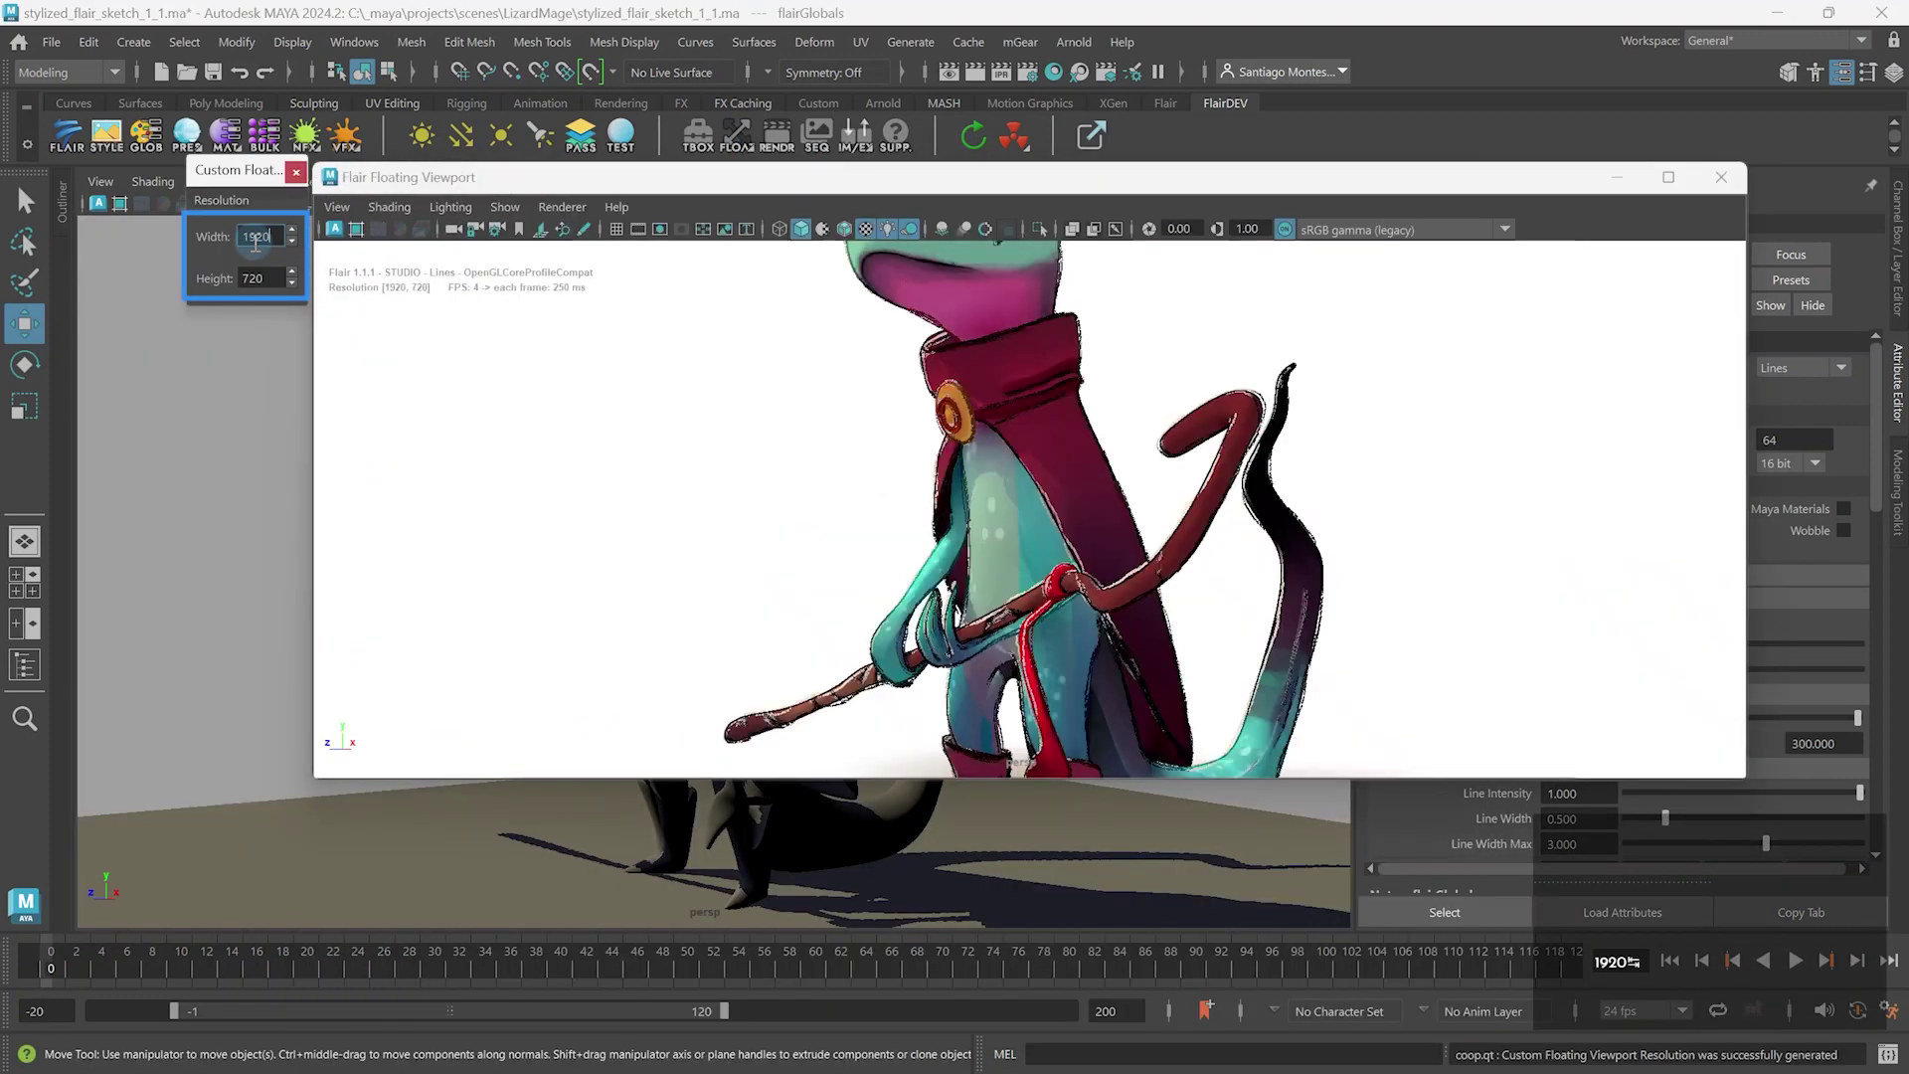
{"action": "key", "text": "Tab"}
{"action": "type", "text": "1080"}
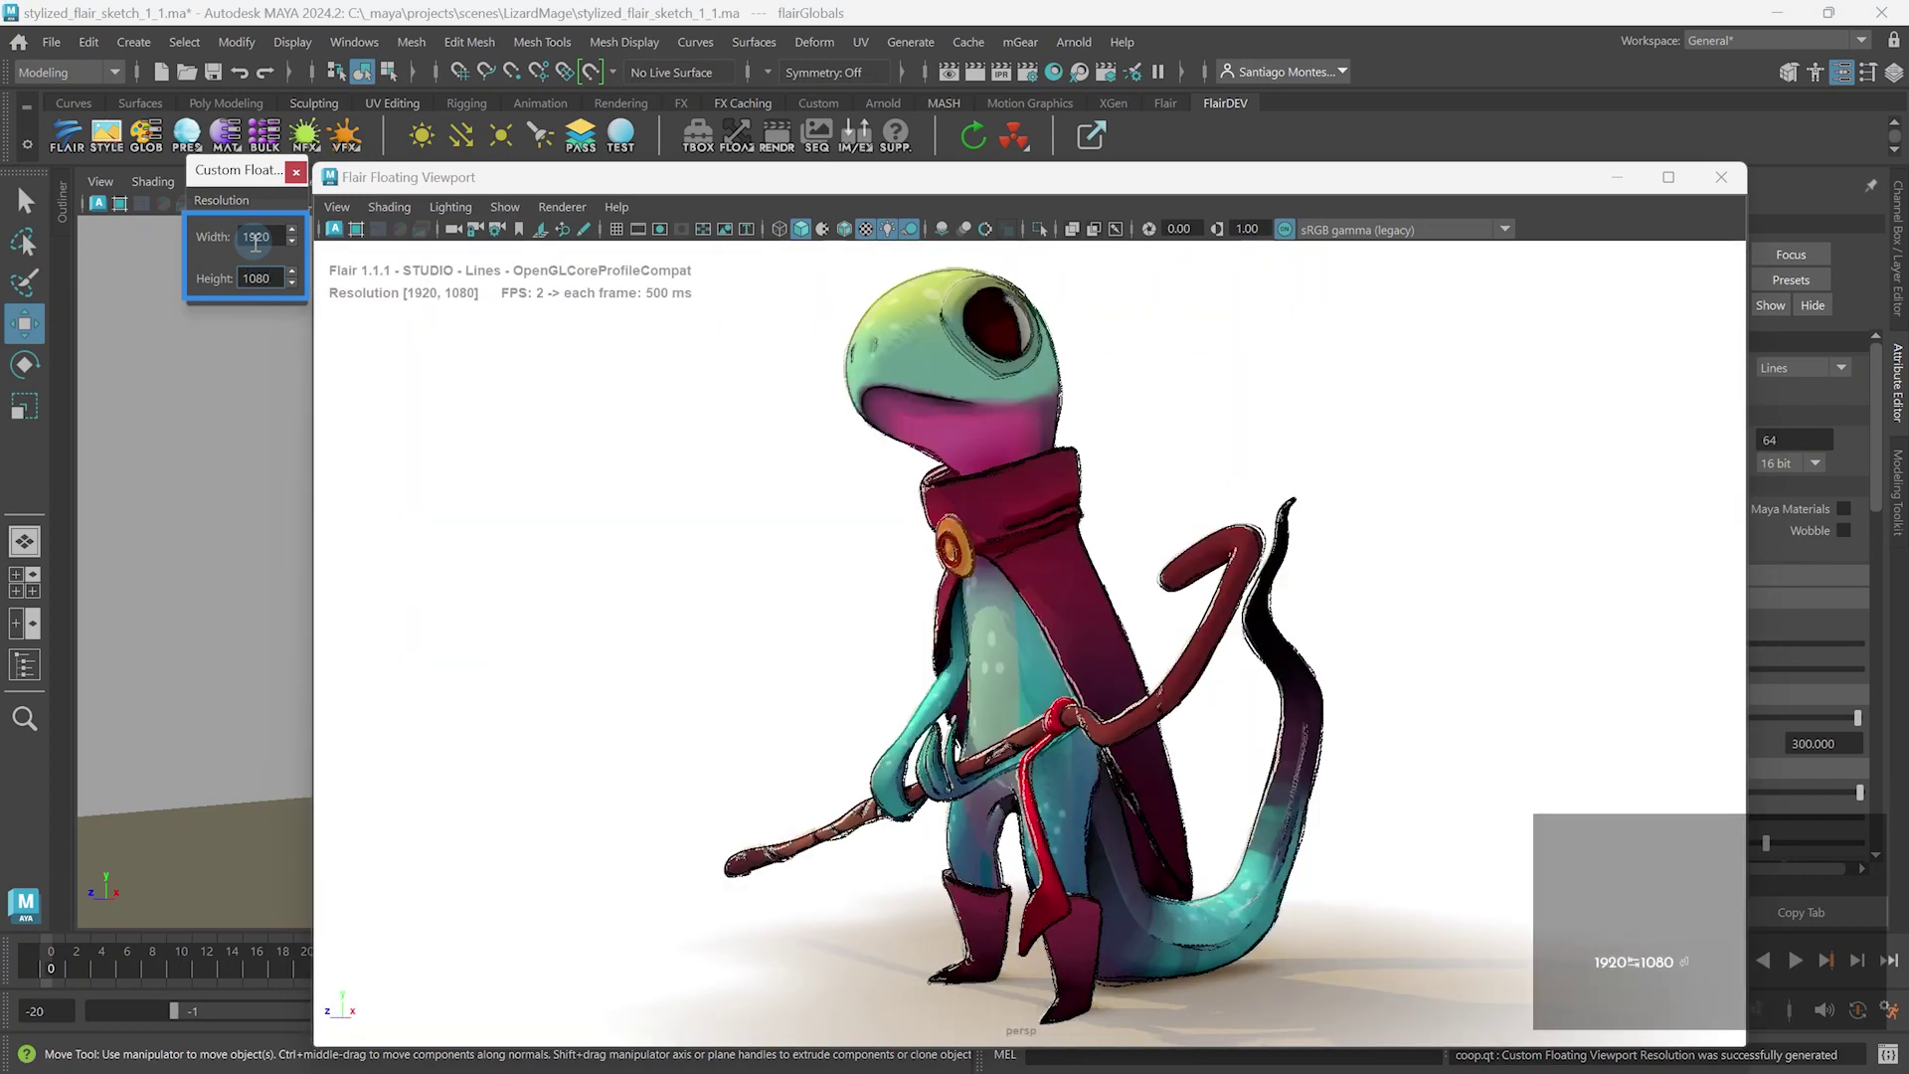
{"action": "key", "text": "Return"}
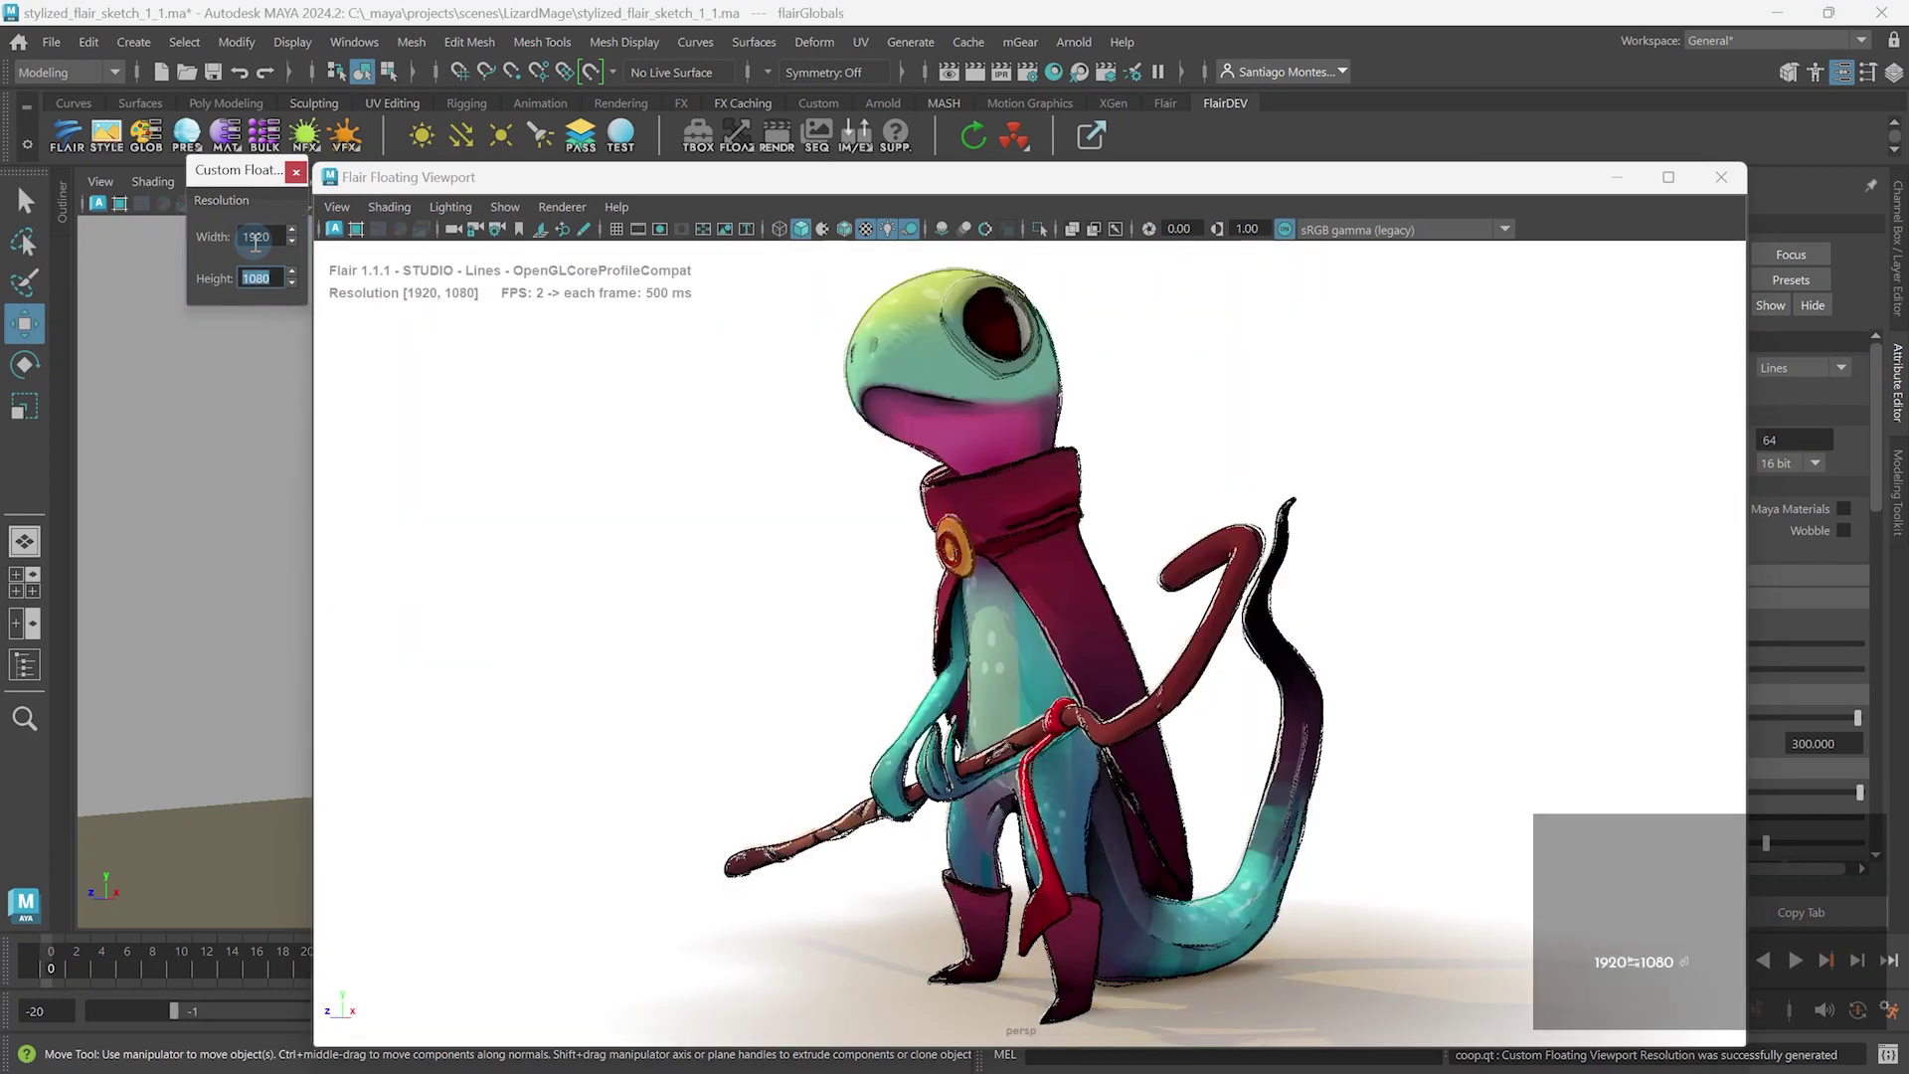
{"action": "left_click", "coordinate": [295, 171]}
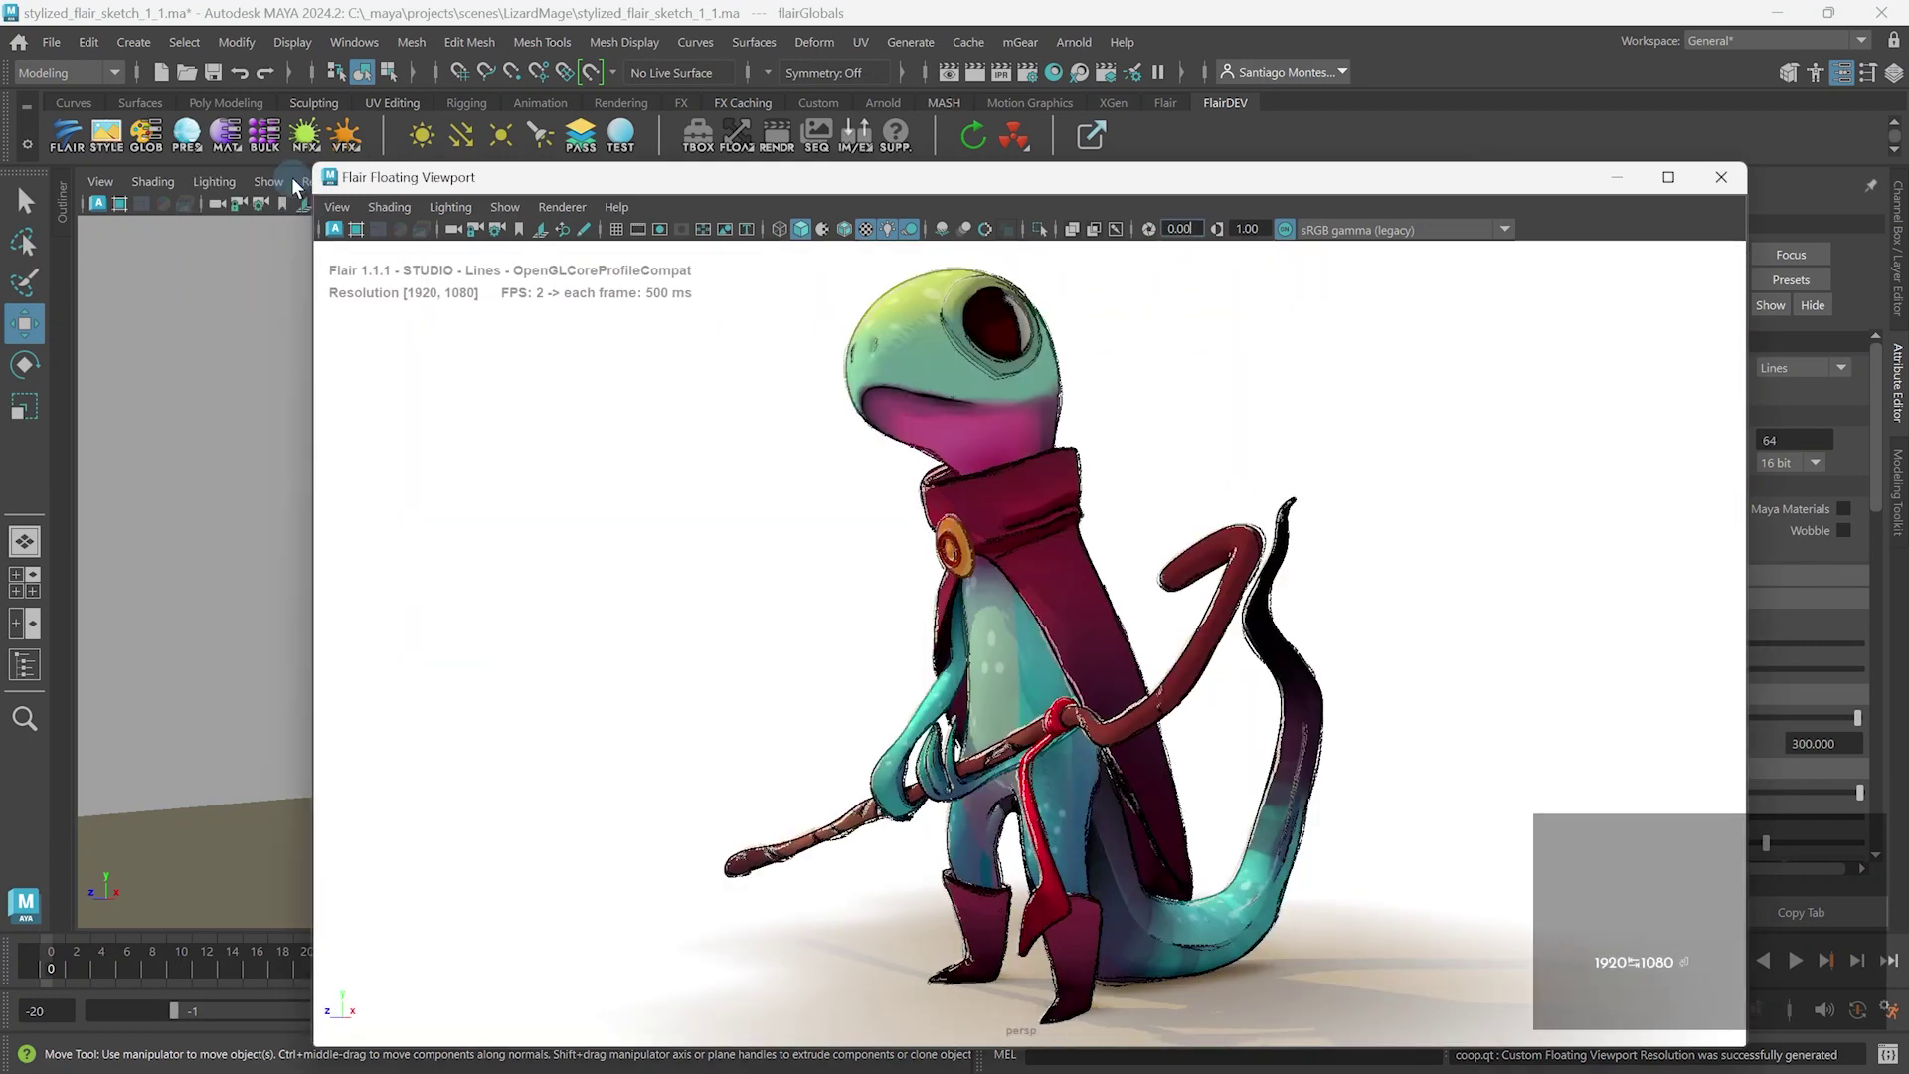
- Reposition the floating viewport and clear the scene selection, leaving the Select tool active
{"action": "left_click_drag", "start_coordinate": [681, 186], "coordinate": [422, 184]}
{"action": "left_click", "coordinate": [483, 382]}
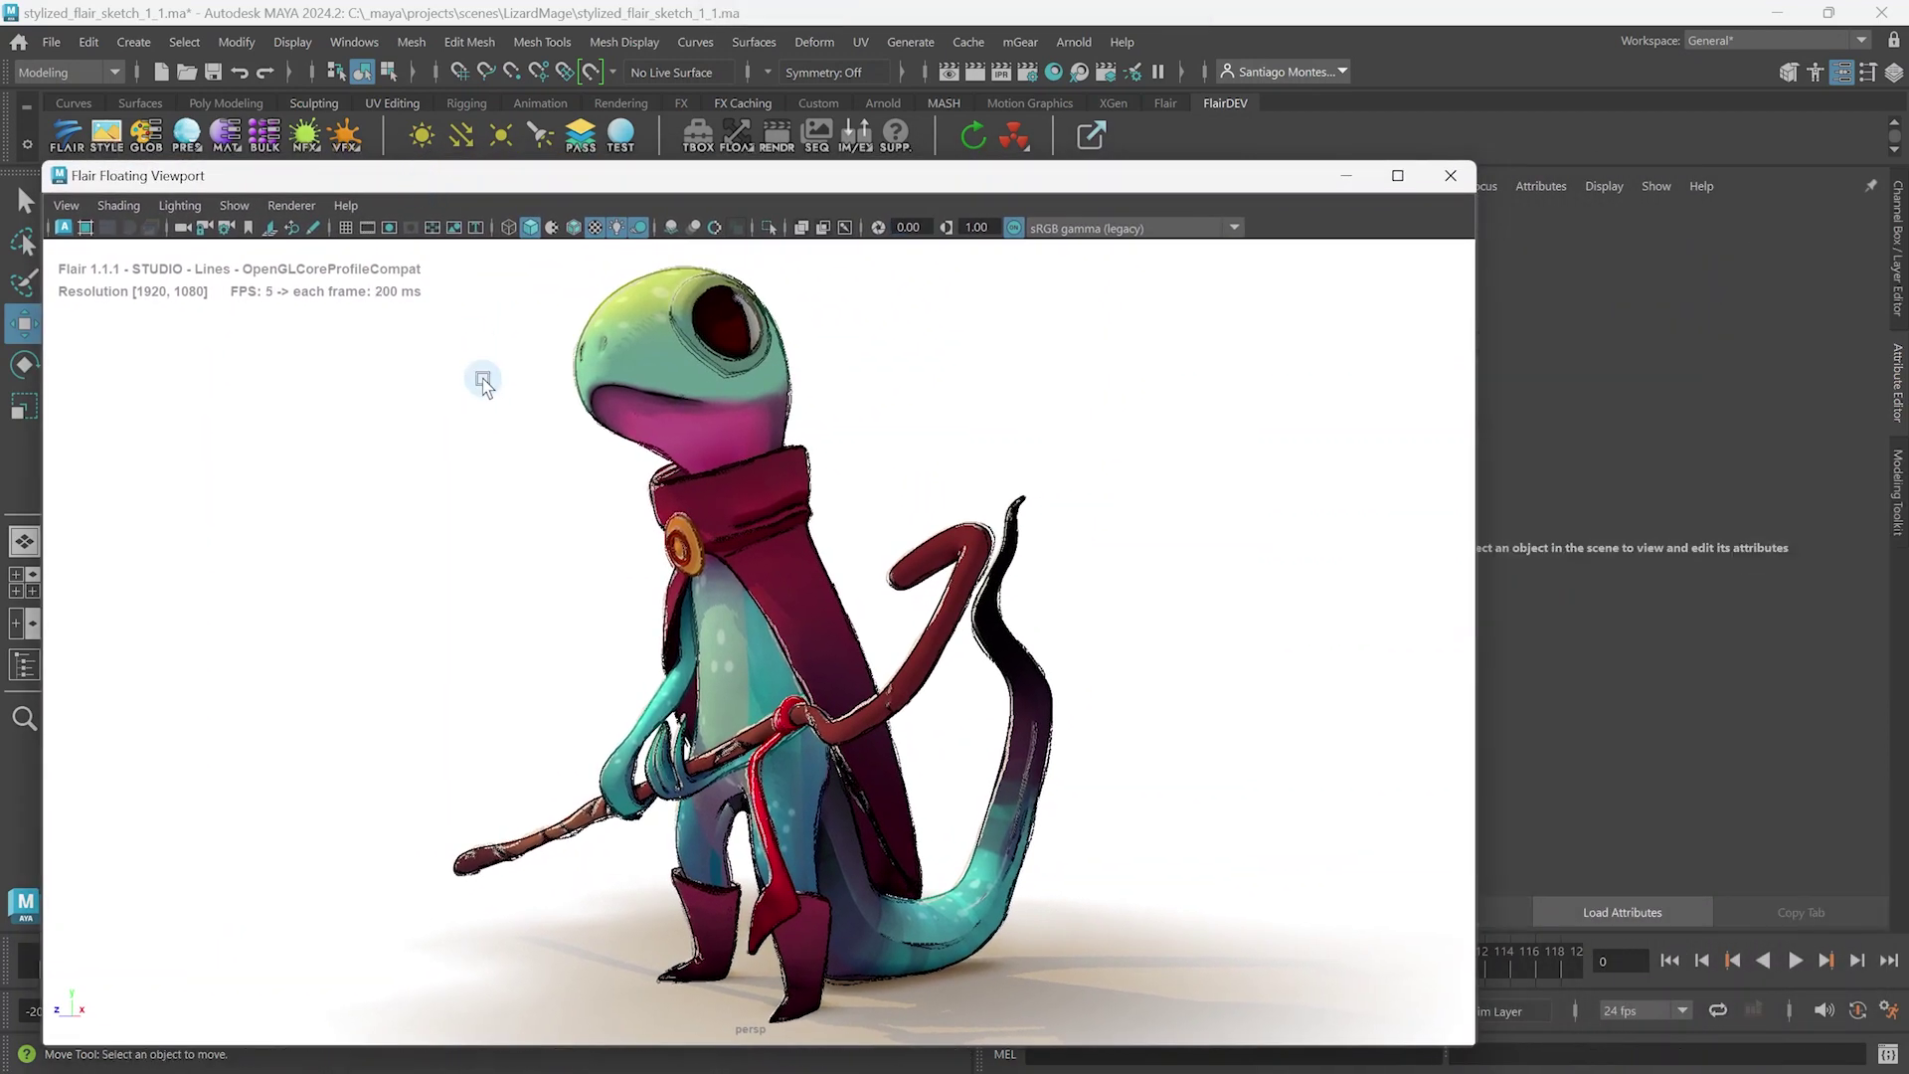
{"action": "key", "text": "q"}
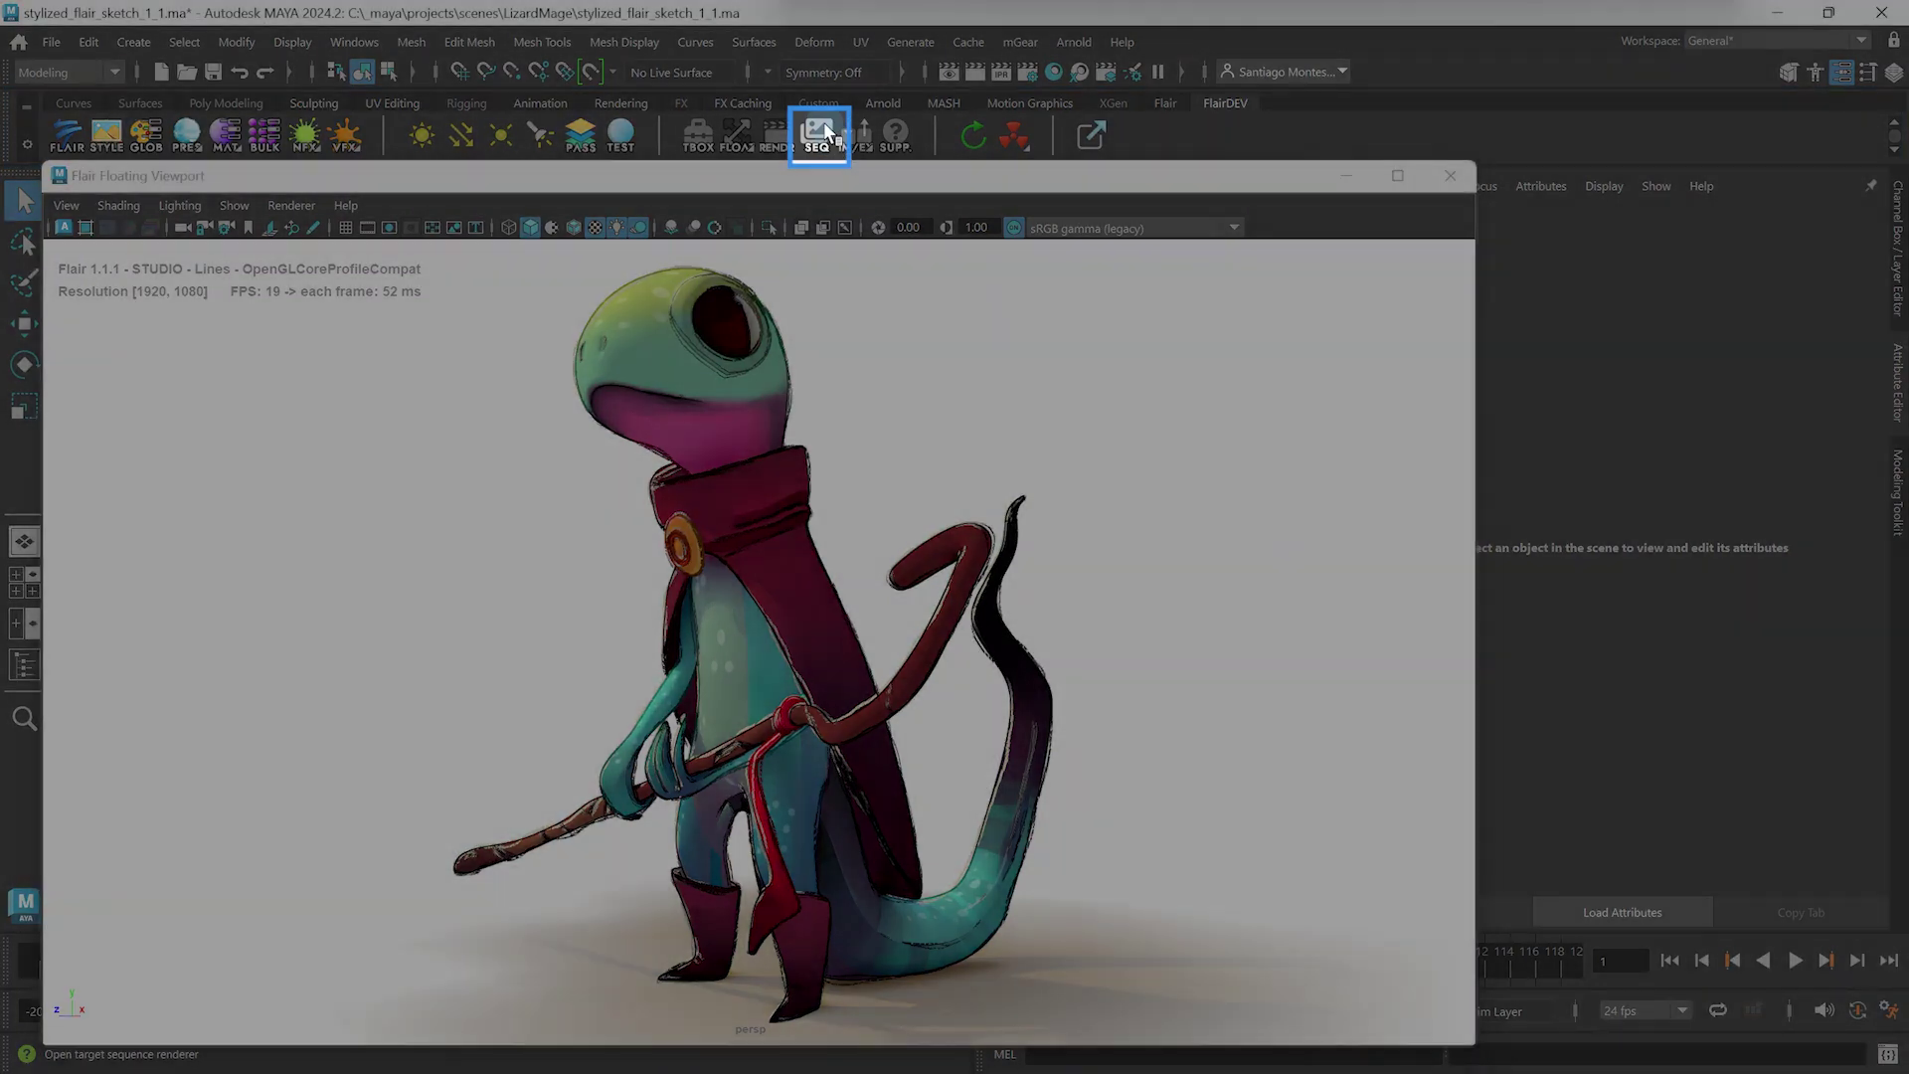
- Open the Flair target sequence renderer and move its window to the side of the character
{"action": "left_click", "coordinate": [816, 134]}
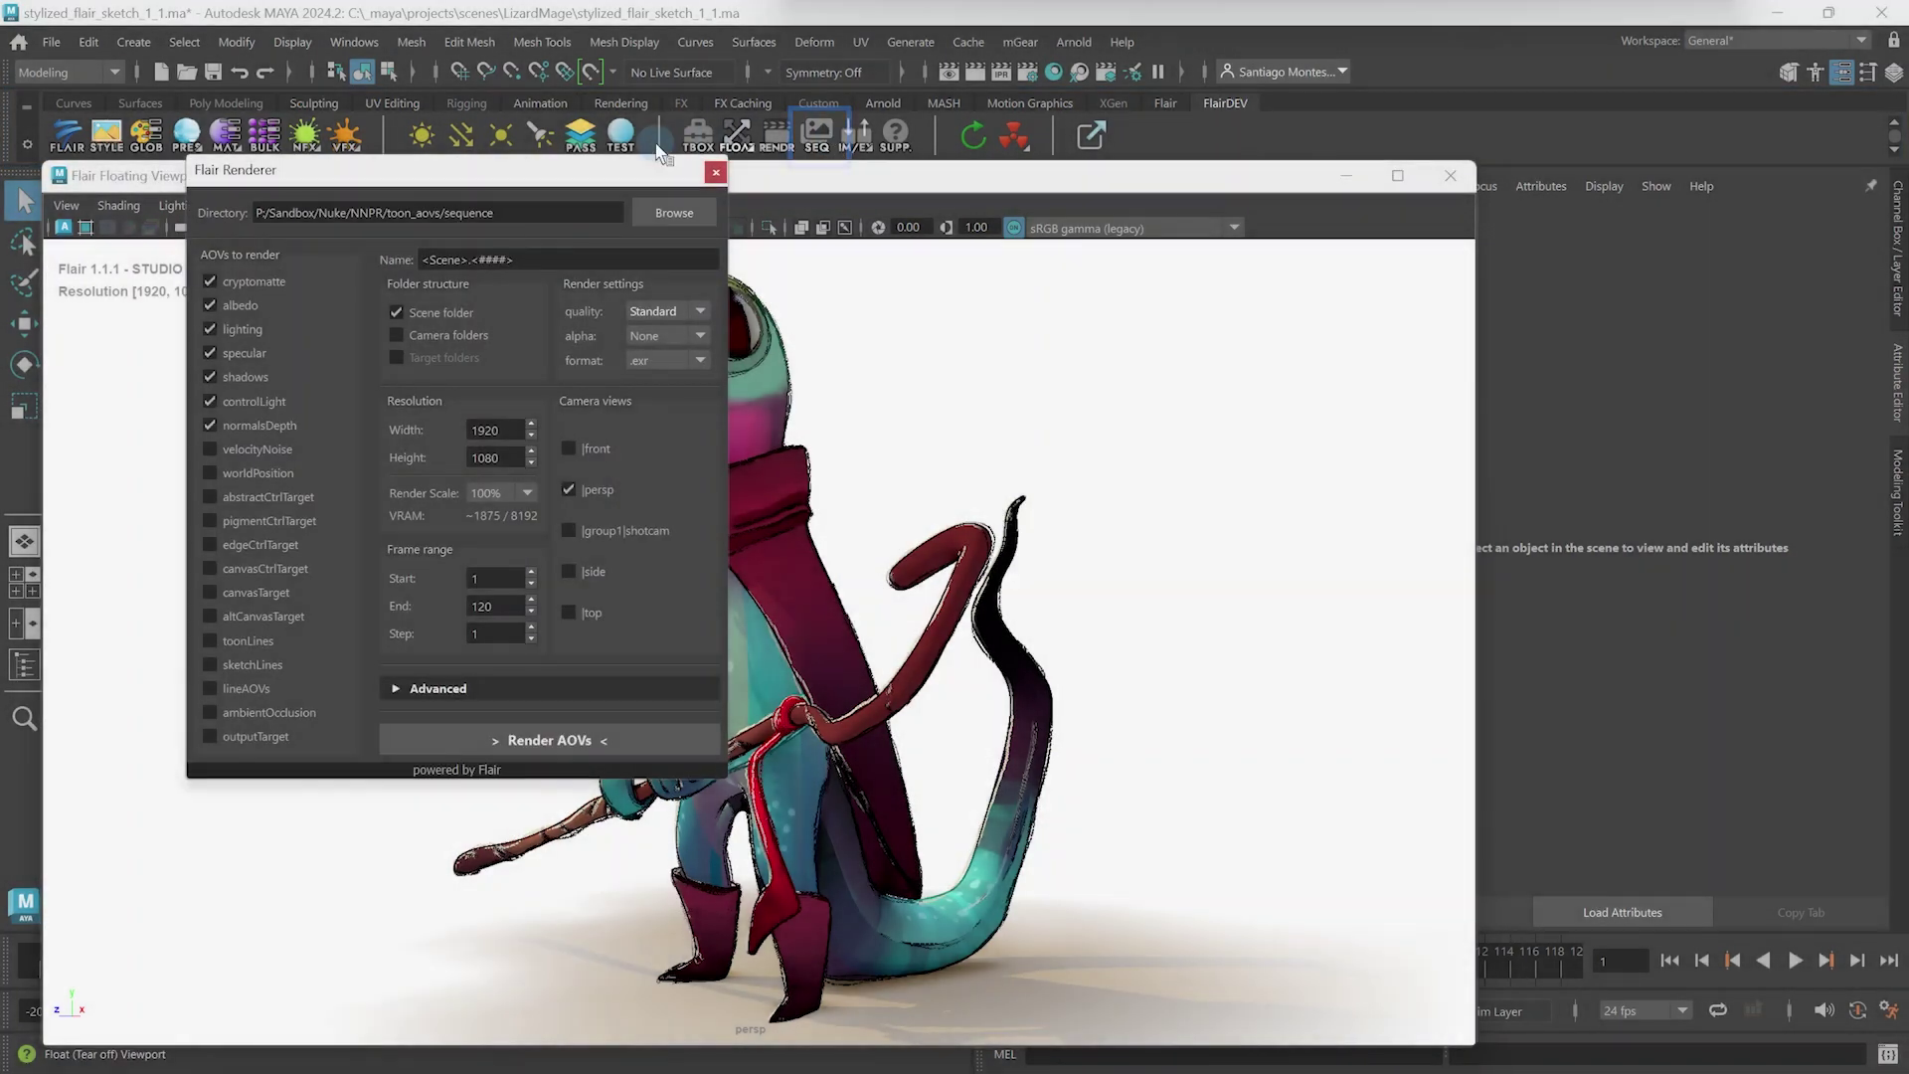
{"action": "left_click_drag", "start_coordinate": [533, 179], "coordinate": [1534, 320]}
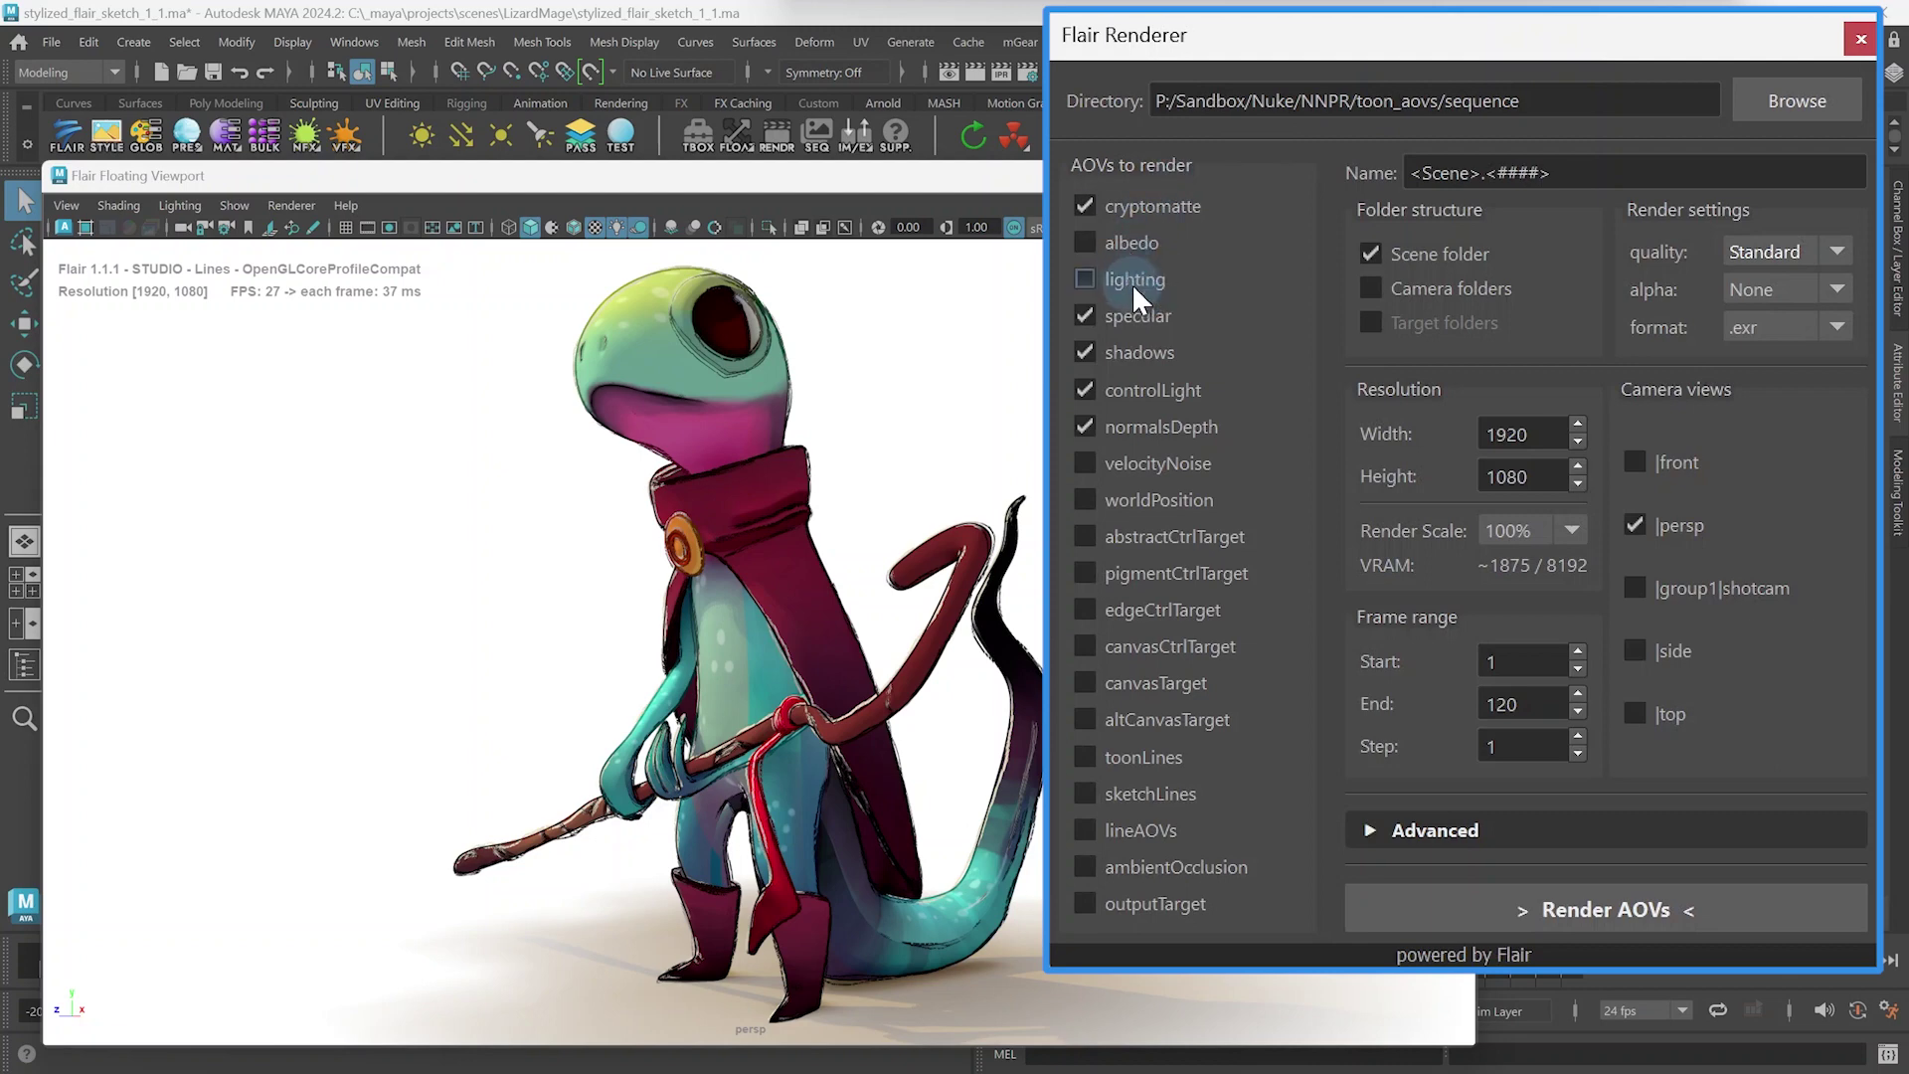
- Exclude specular, shadows and controlLight from the AOVs, and include velocityNoise, toonLines, sketchLines and lineAOVs
{"action": "left_click", "coordinate": [1130, 314]}
{"action": "left_click", "coordinate": [1131, 352]}
{"action": "left_click", "coordinate": [1154, 756]}
{"action": "left_click", "coordinate": [1163, 792]}
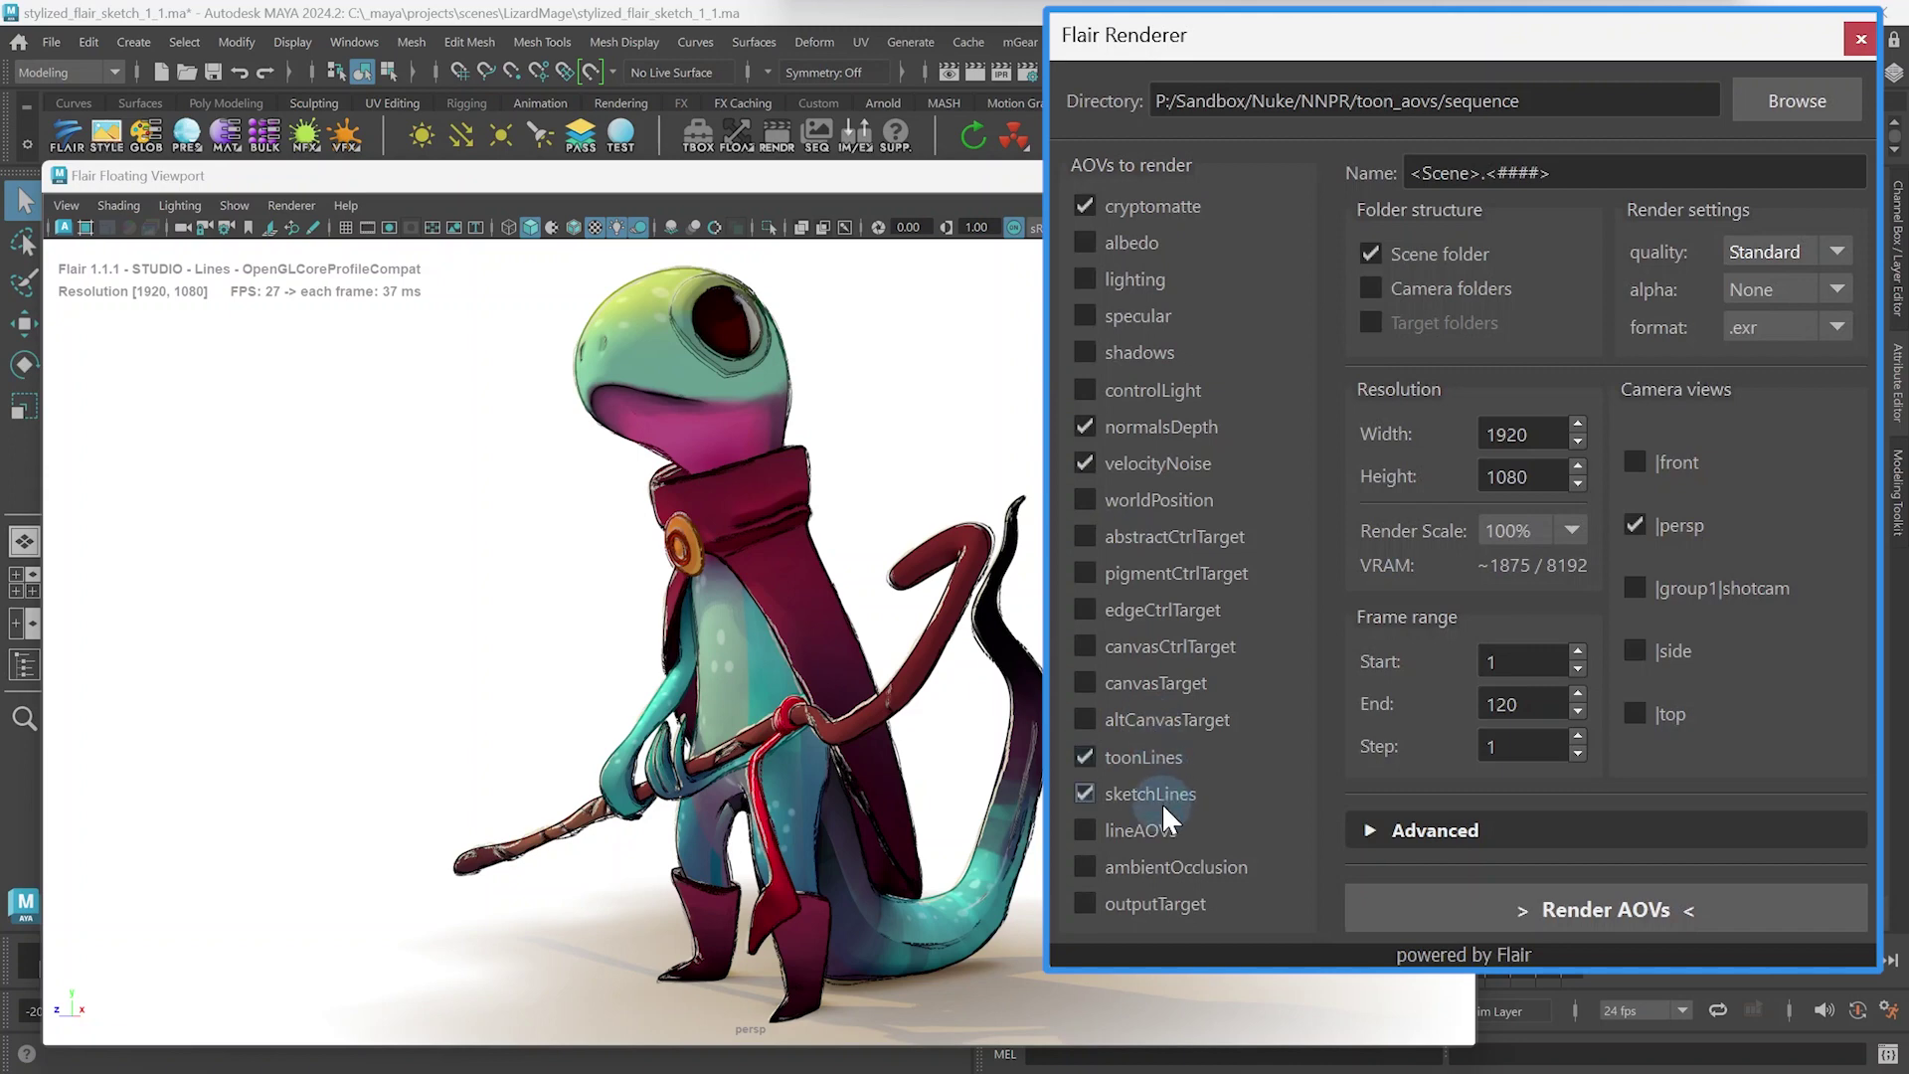
{"action": "left_click", "coordinate": [1160, 827]}
- Enable distortion control in the advanced settings and turn it on for toonLines, sketchLines and lineAOVs
{"action": "left_click", "coordinate": [1410, 831]}
{"action": "left_click", "coordinate": [1428, 930]}
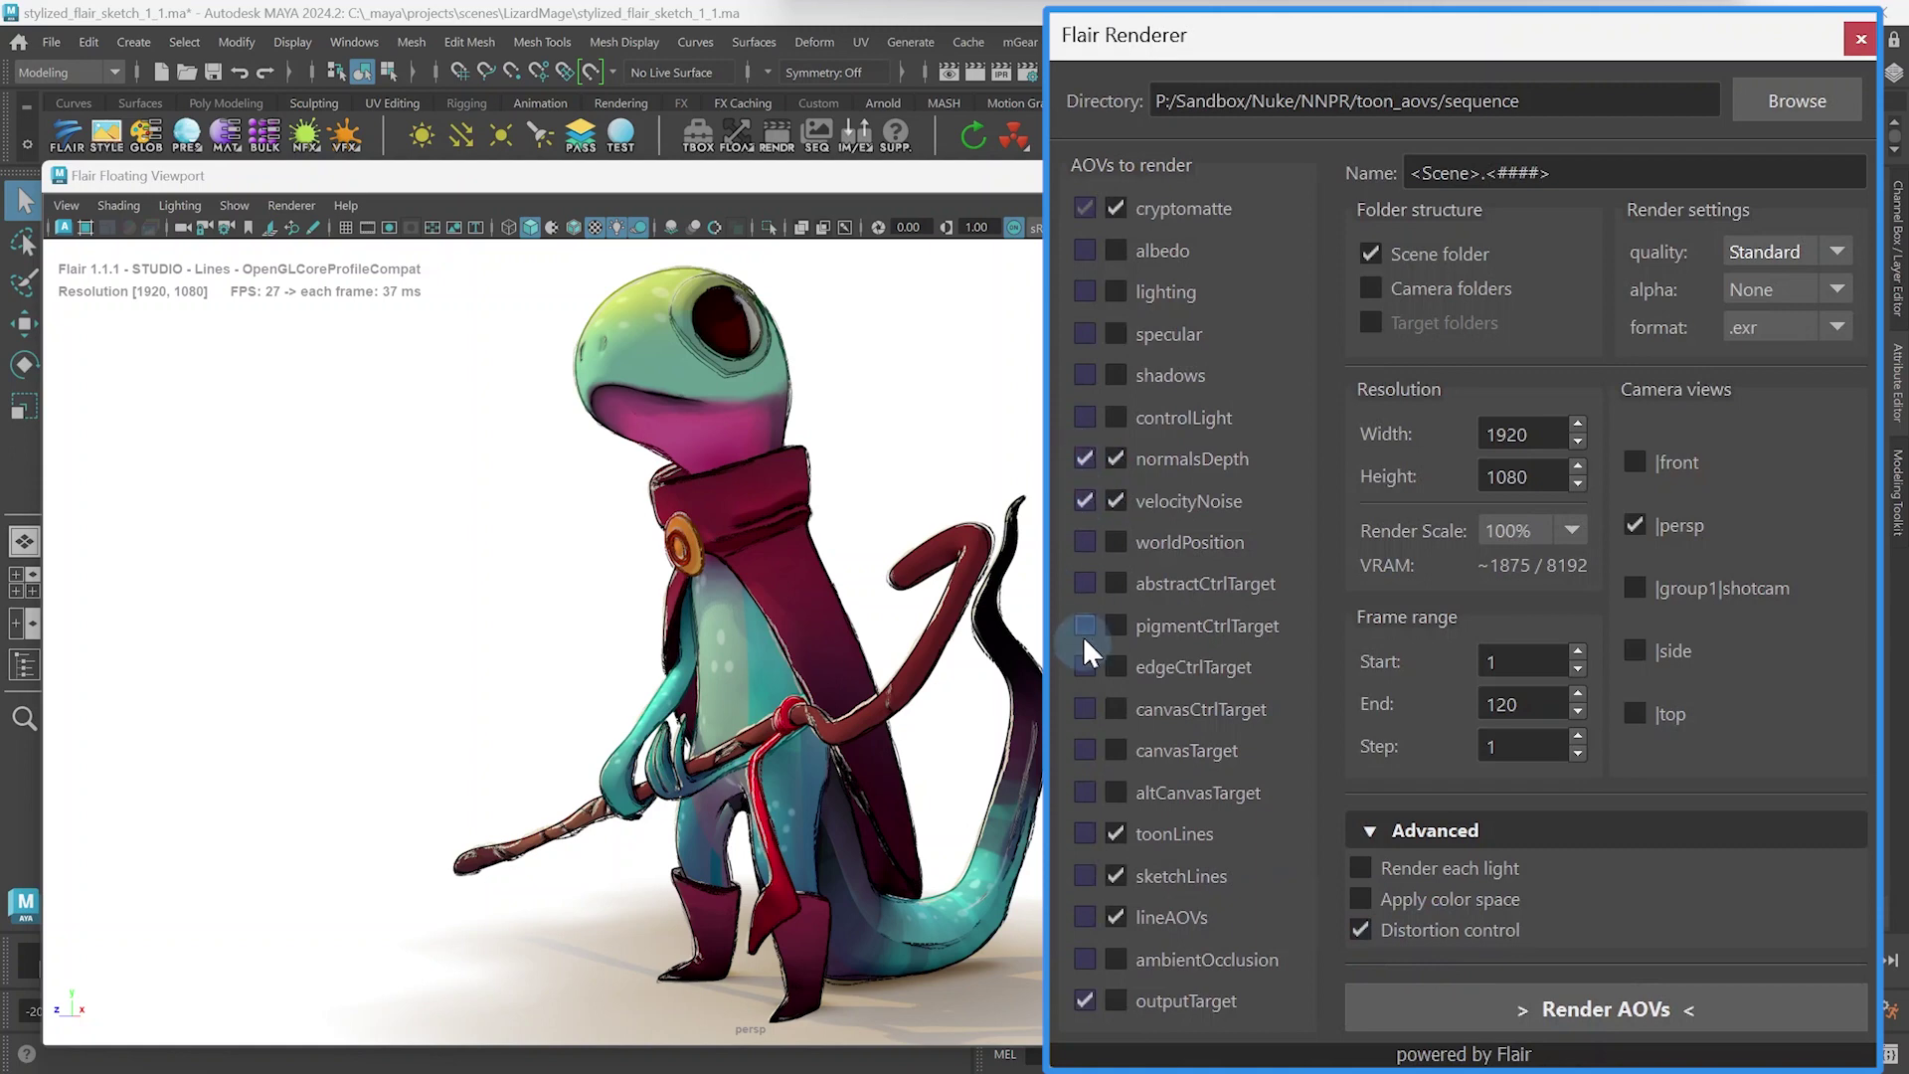
{"action": "left_click", "coordinate": [1084, 833]}
{"action": "left_click", "coordinate": [1084, 875]}
{"action": "left_click", "coordinate": [1081, 916]}
- Set the render quality to TAA and the render scale to 200%, and start the AOV render
{"action": "left_click", "coordinate": [1773, 252]}
{"action": "left_click", "coordinate": [1769, 300]}
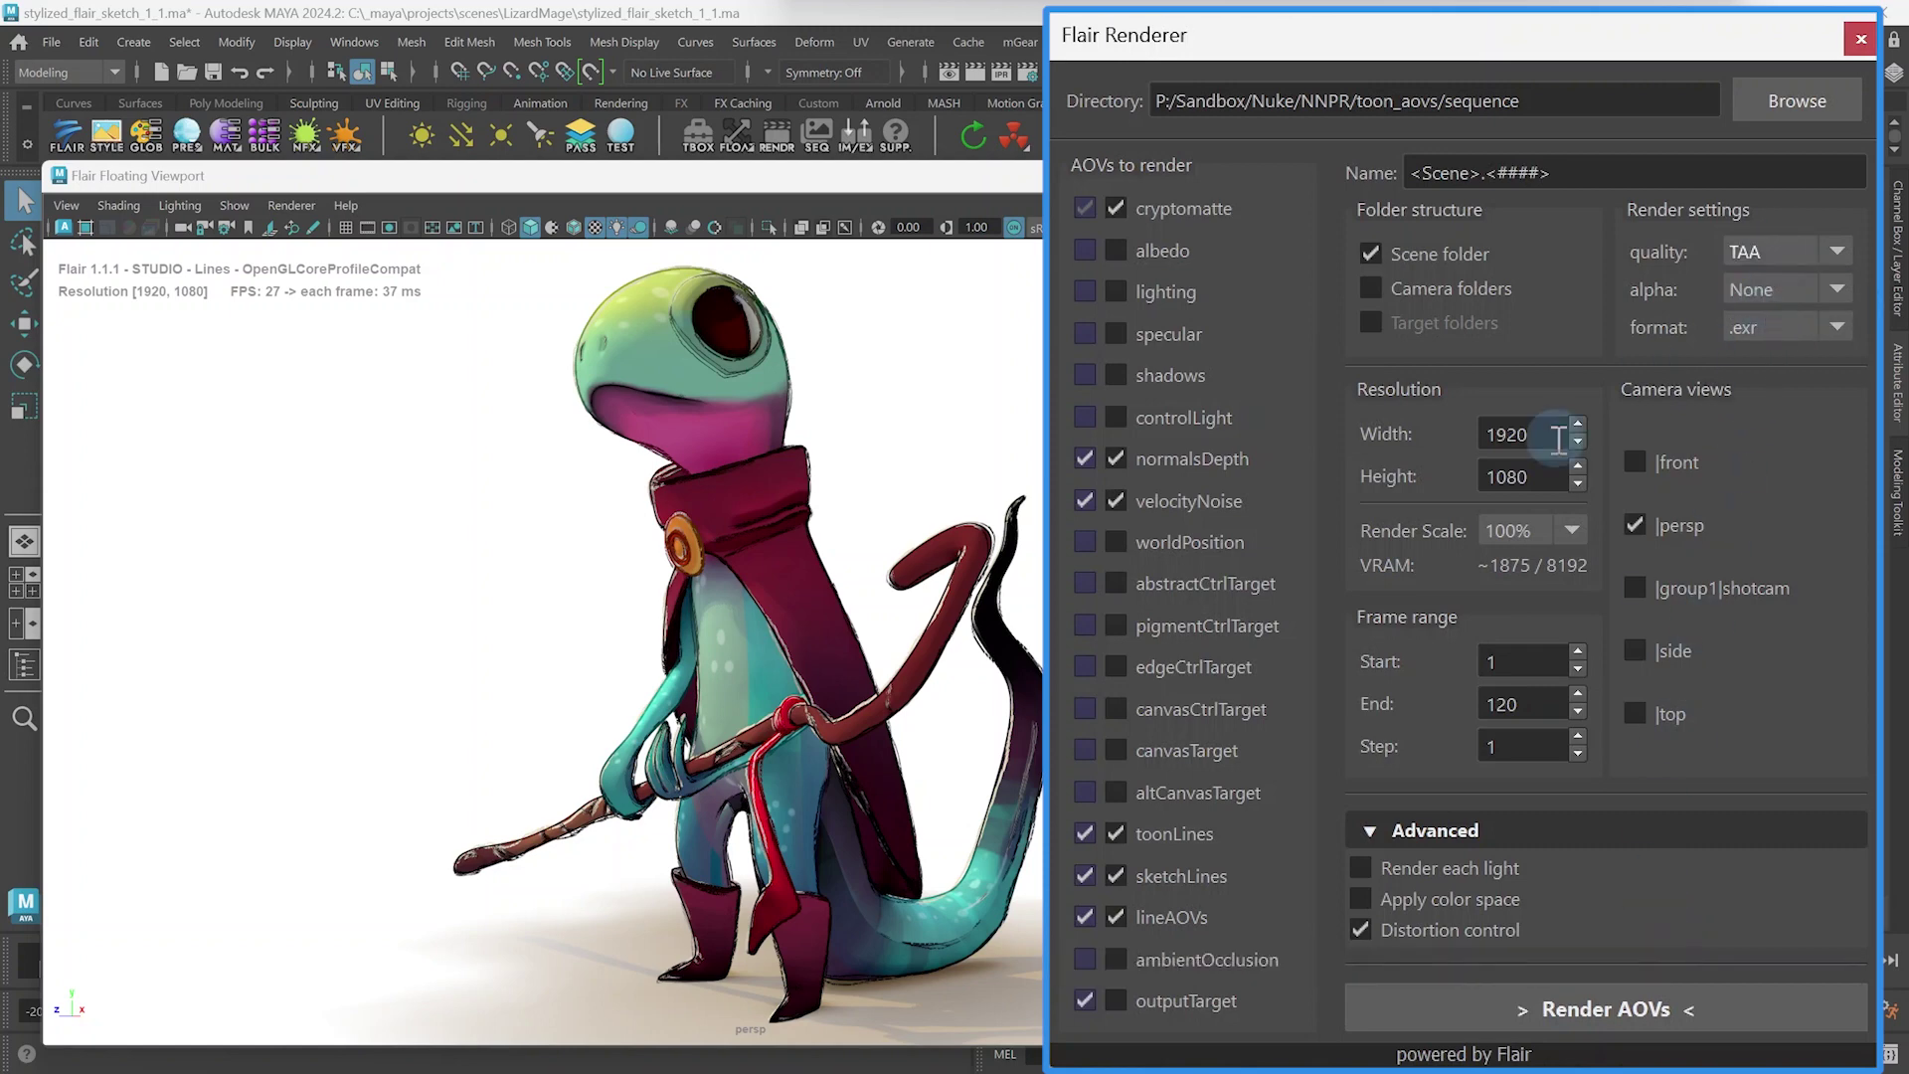
{"action": "left_click", "coordinate": [1519, 531]}
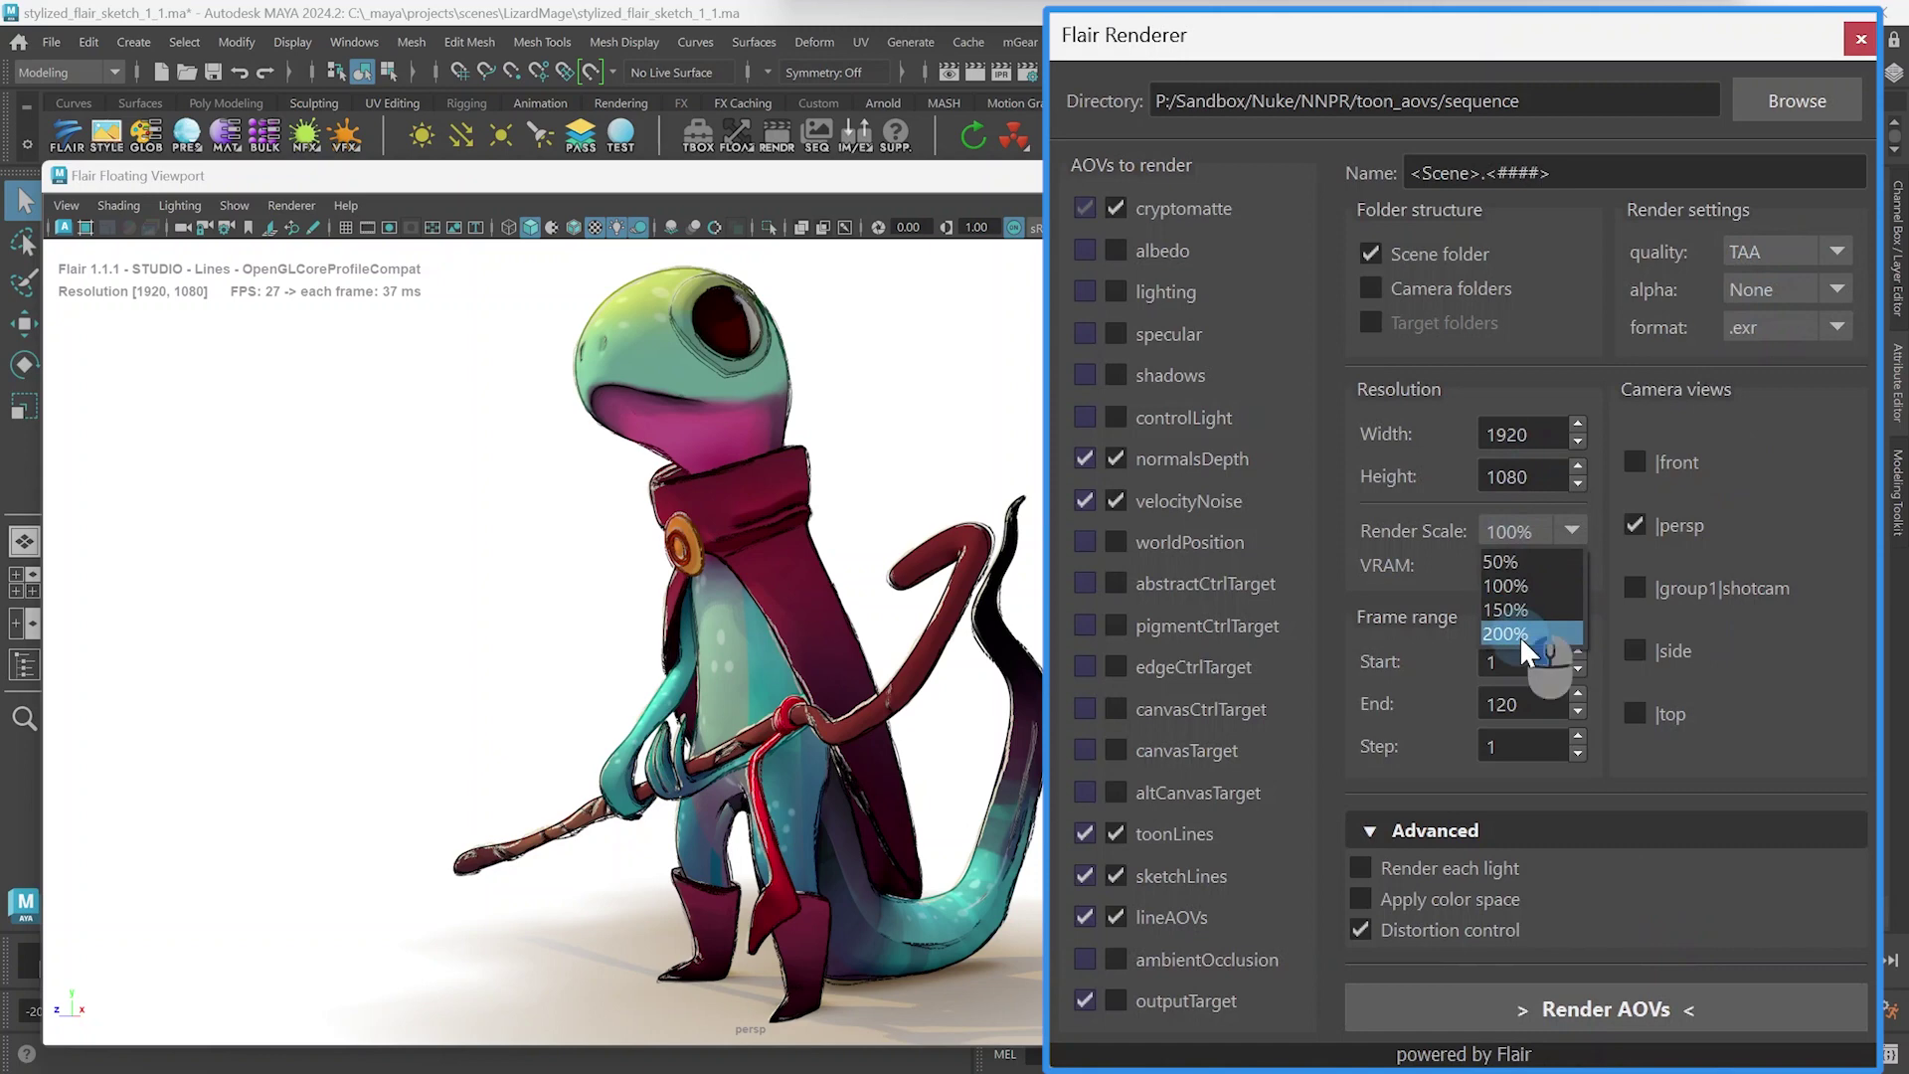
{"action": "left_click", "coordinate": [1519, 635]}
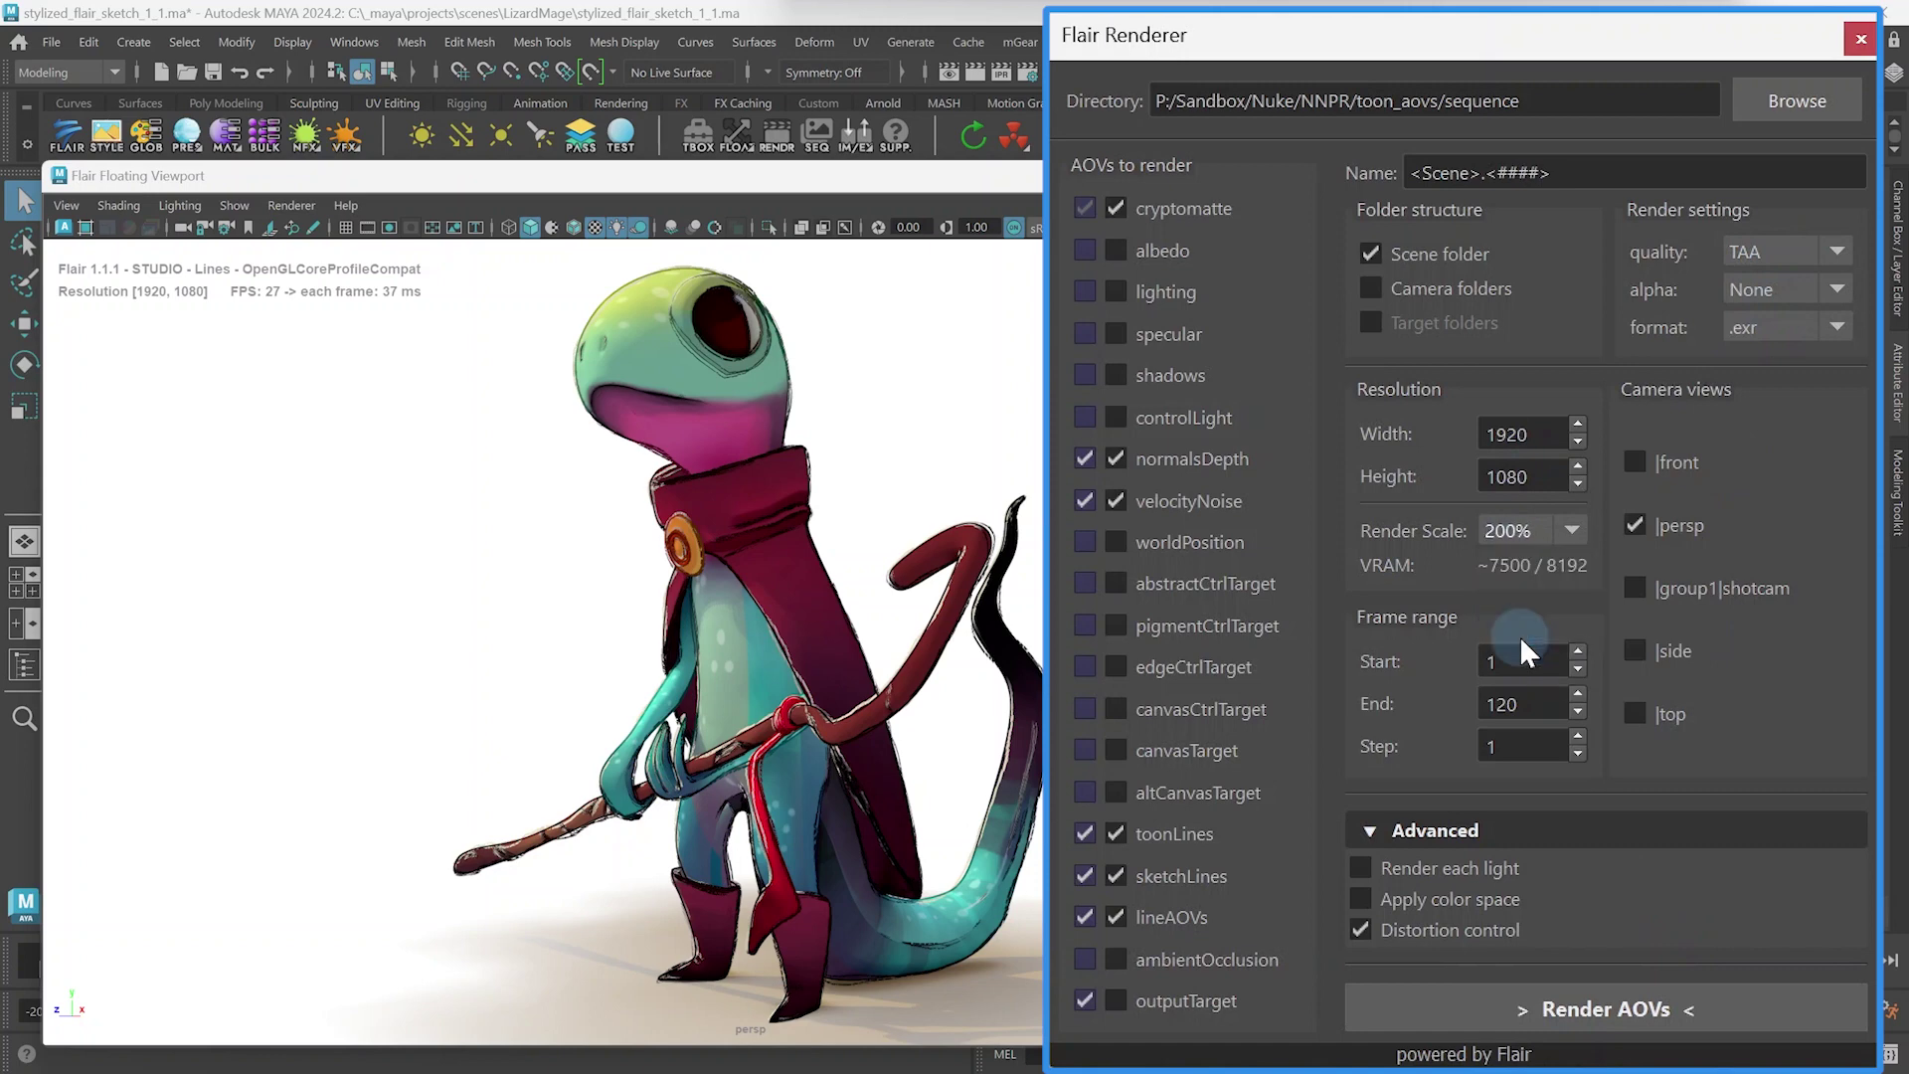
{"action": "left_click", "coordinate": [1571, 1006]}
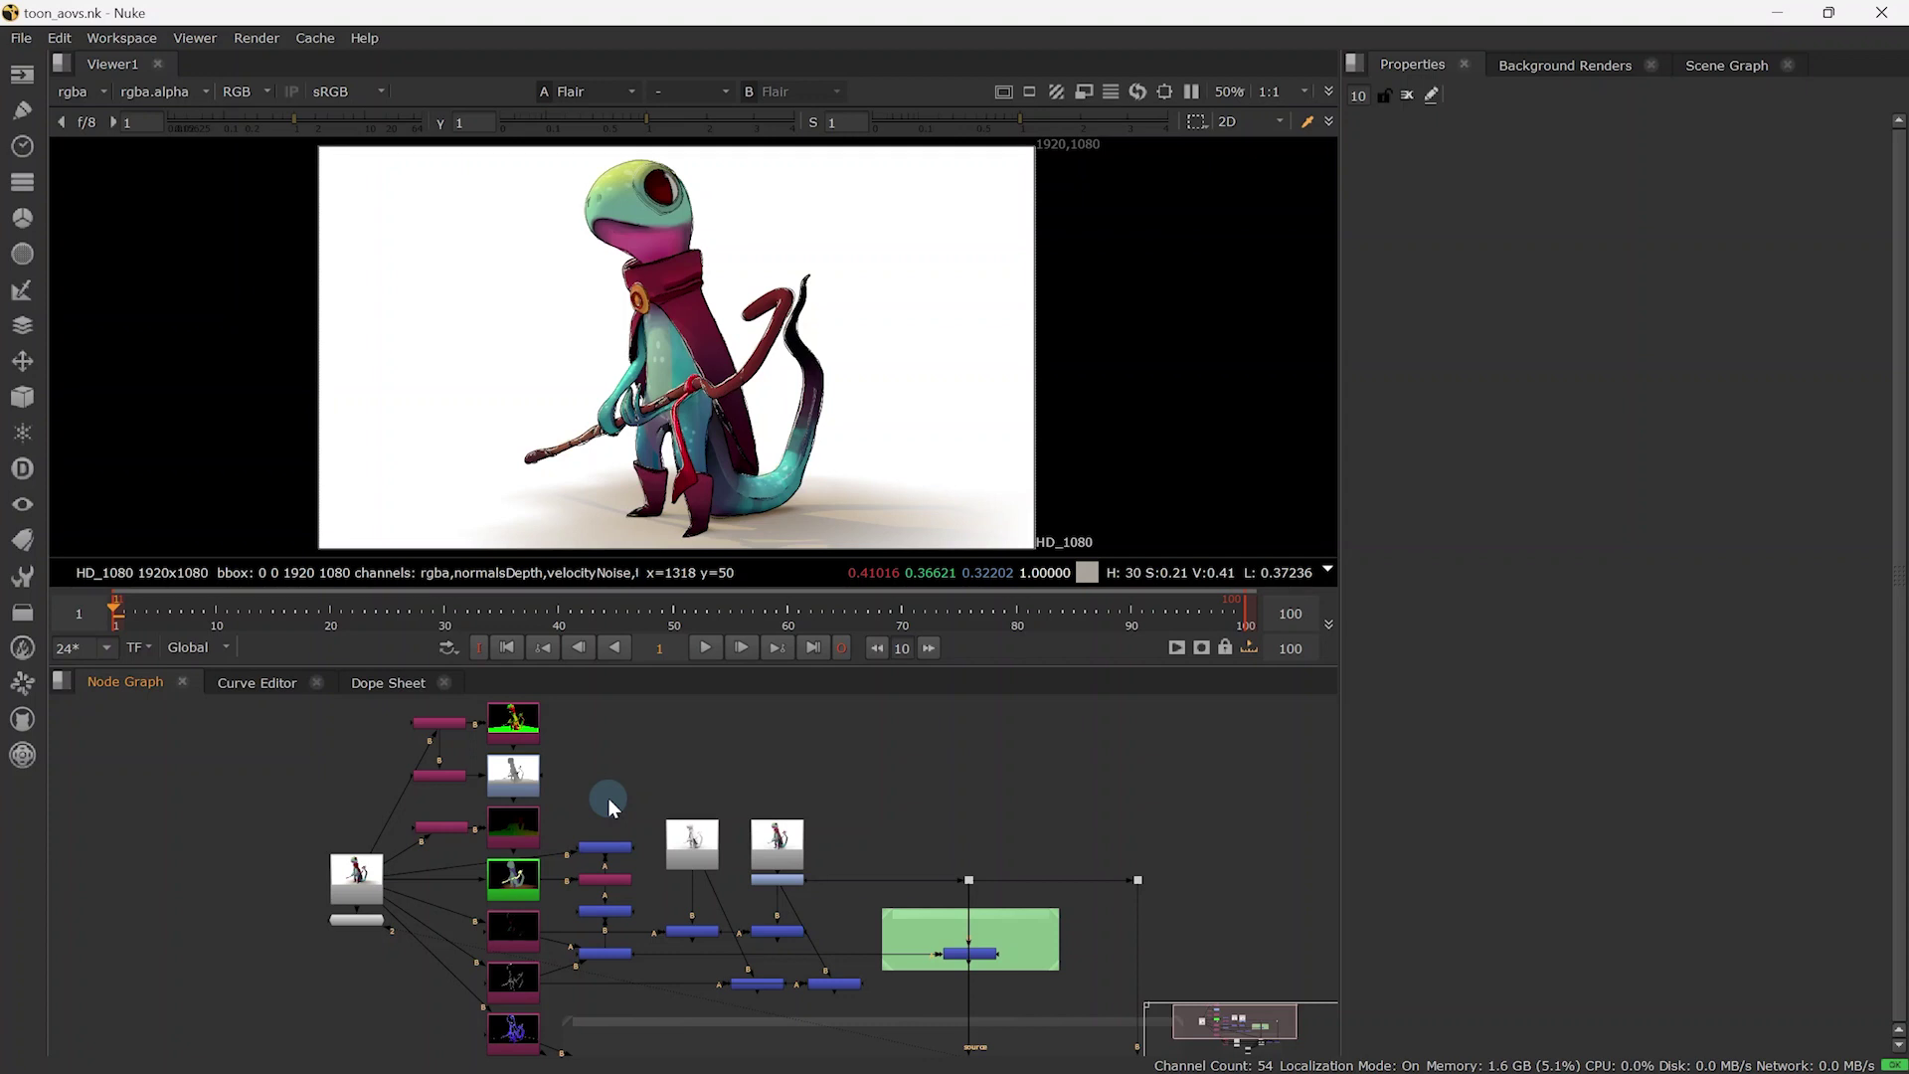
- Switch to Nuke and display the Flair render node in the viewer
{"action": "scroll", "coordinate": [392, 881], "scroll_direction": "up", "scroll_amount": 4}
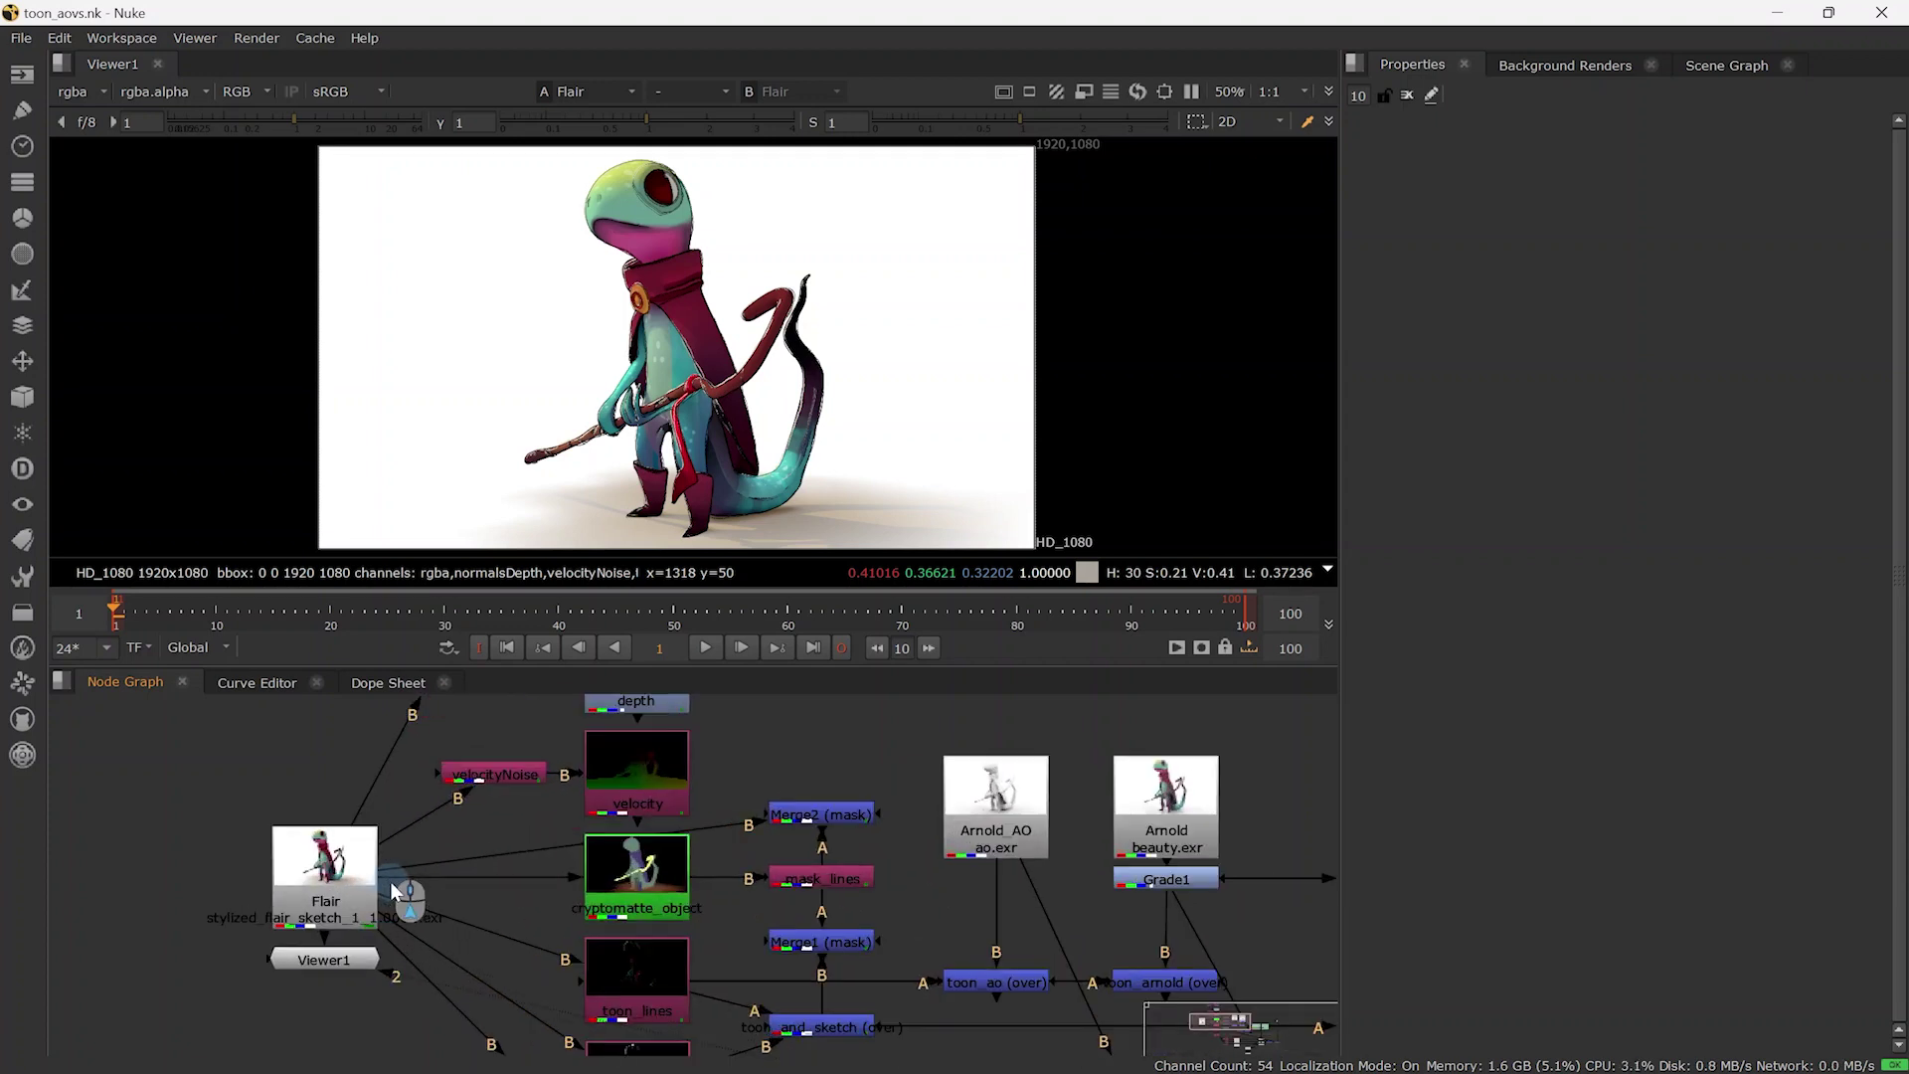
{"action": "left_click", "coordinate": [392, 884]}
{"action": "key", "text": "1"}
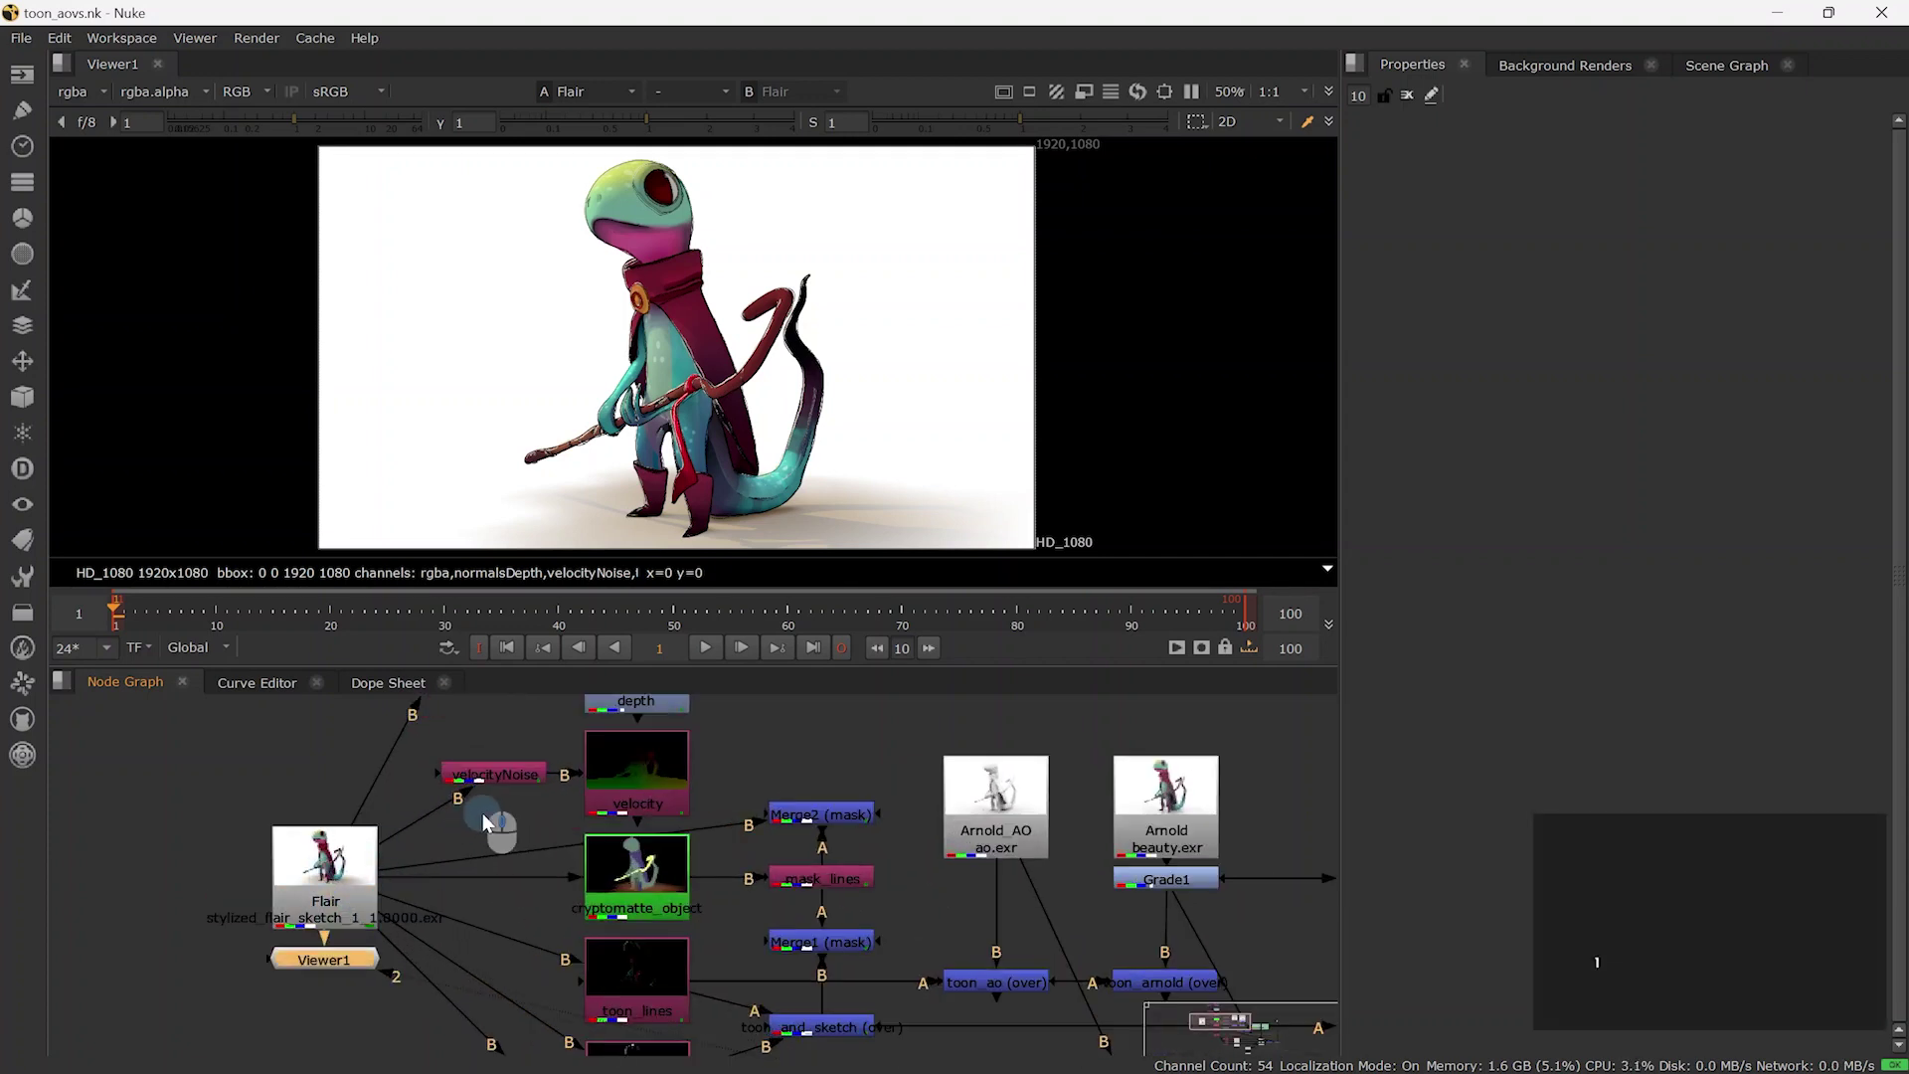
- Select the normalsDepth, Shuffle1 and velocityNoise nodes, and display the normals pass in the viewer
{"action": "middle_click_drag", "start_coordinate": [481, 813], "coordinate": [453, 982]}
{"action": "left_click_drag", "start_coordinate": [369, 708], "coordinate": [534, 982]}
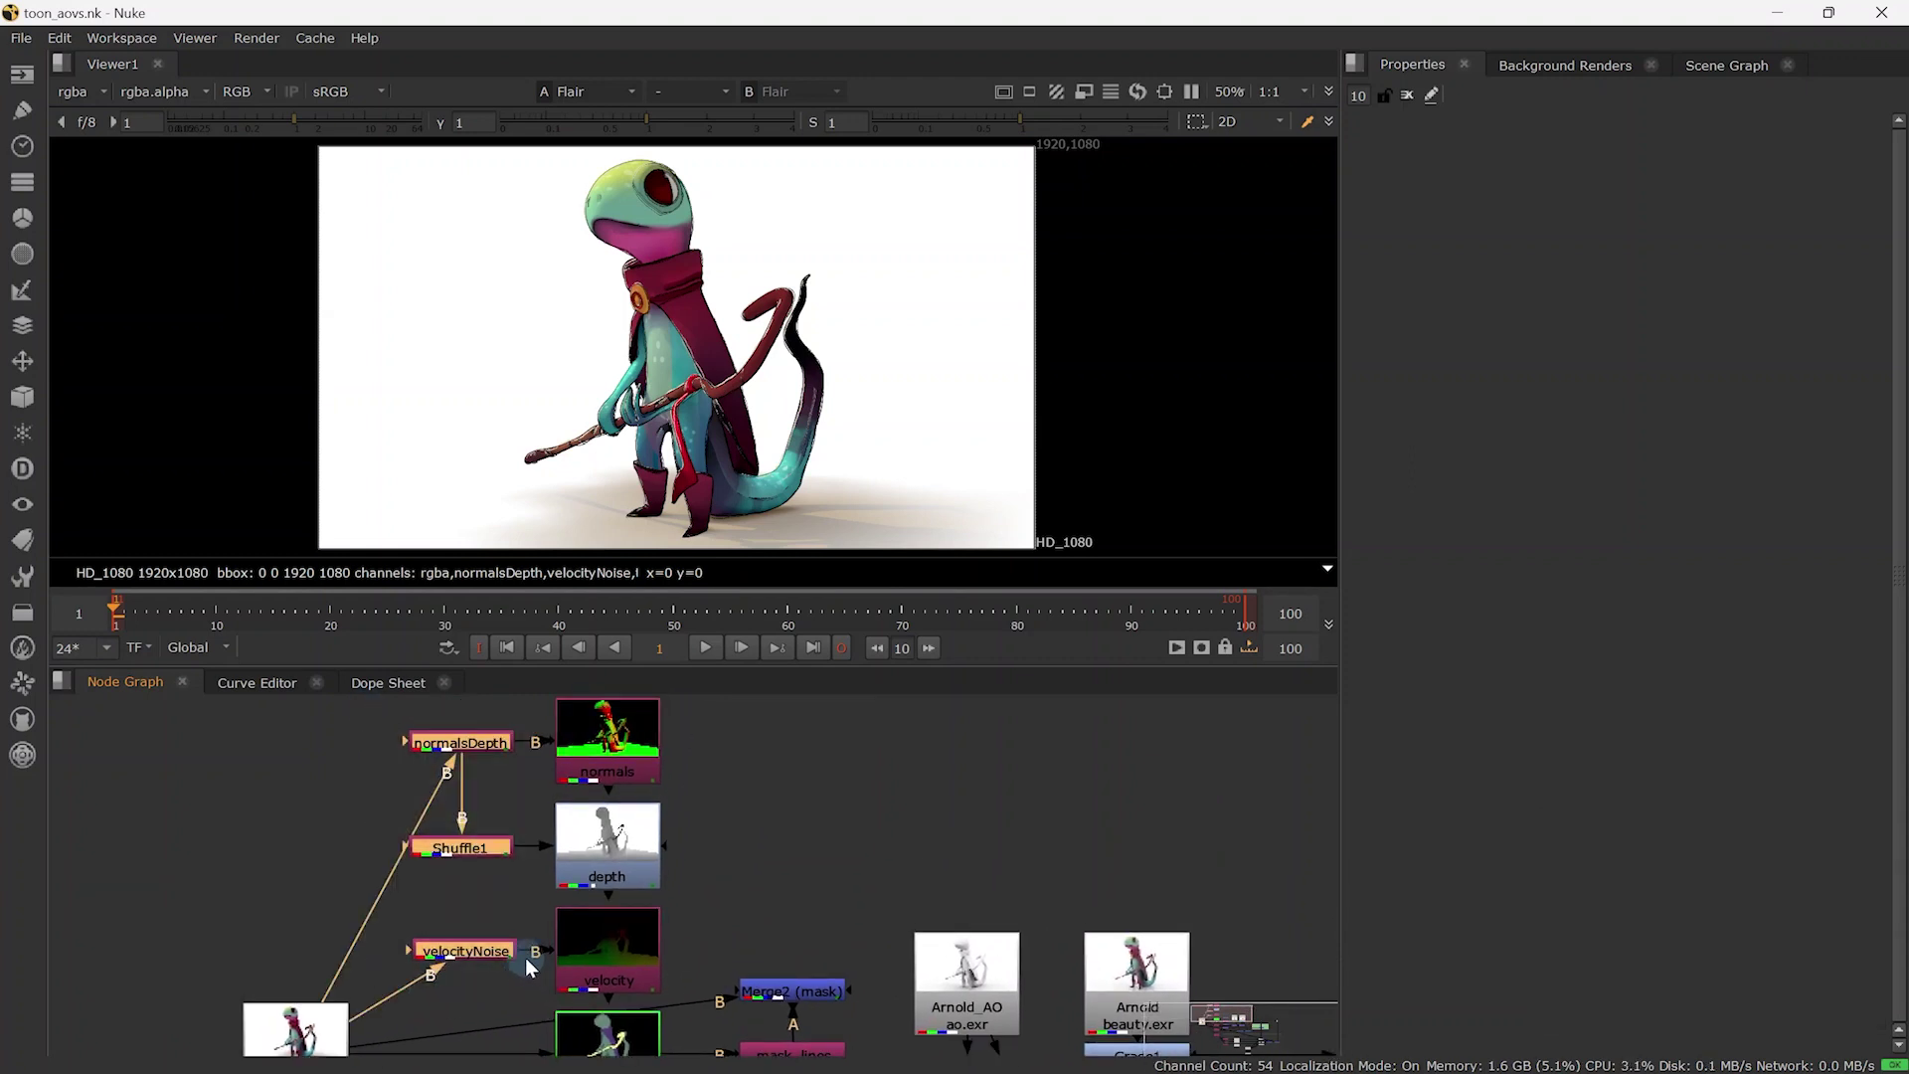
{"action": "left_click", "coordinate": [629, 735]}
{"action": "key", "text": "1"}
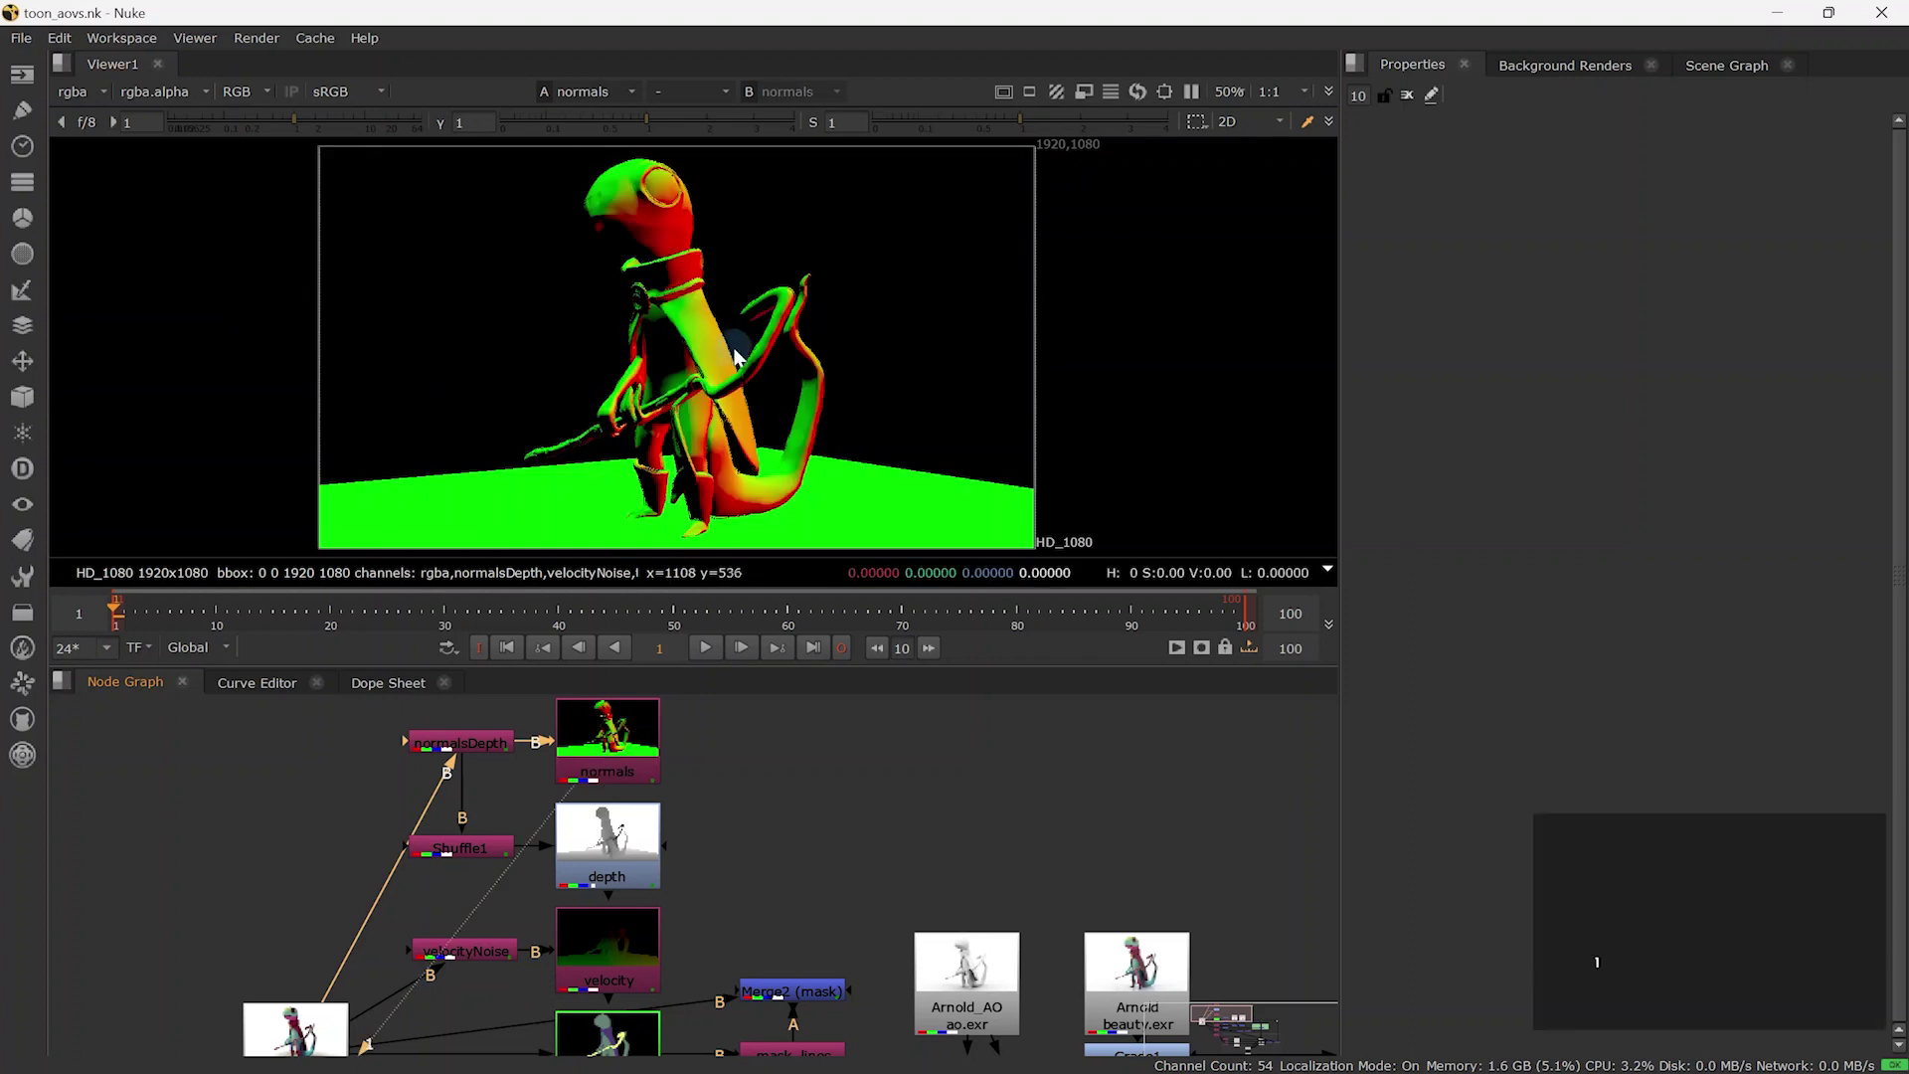
- Inspect the depth, velocity and cryptomatte_object passes one after another in the viewer
{"action": "scroll", "coordinate": [719, 444], "scroll_direction": "up", "scroll_amount": 3}
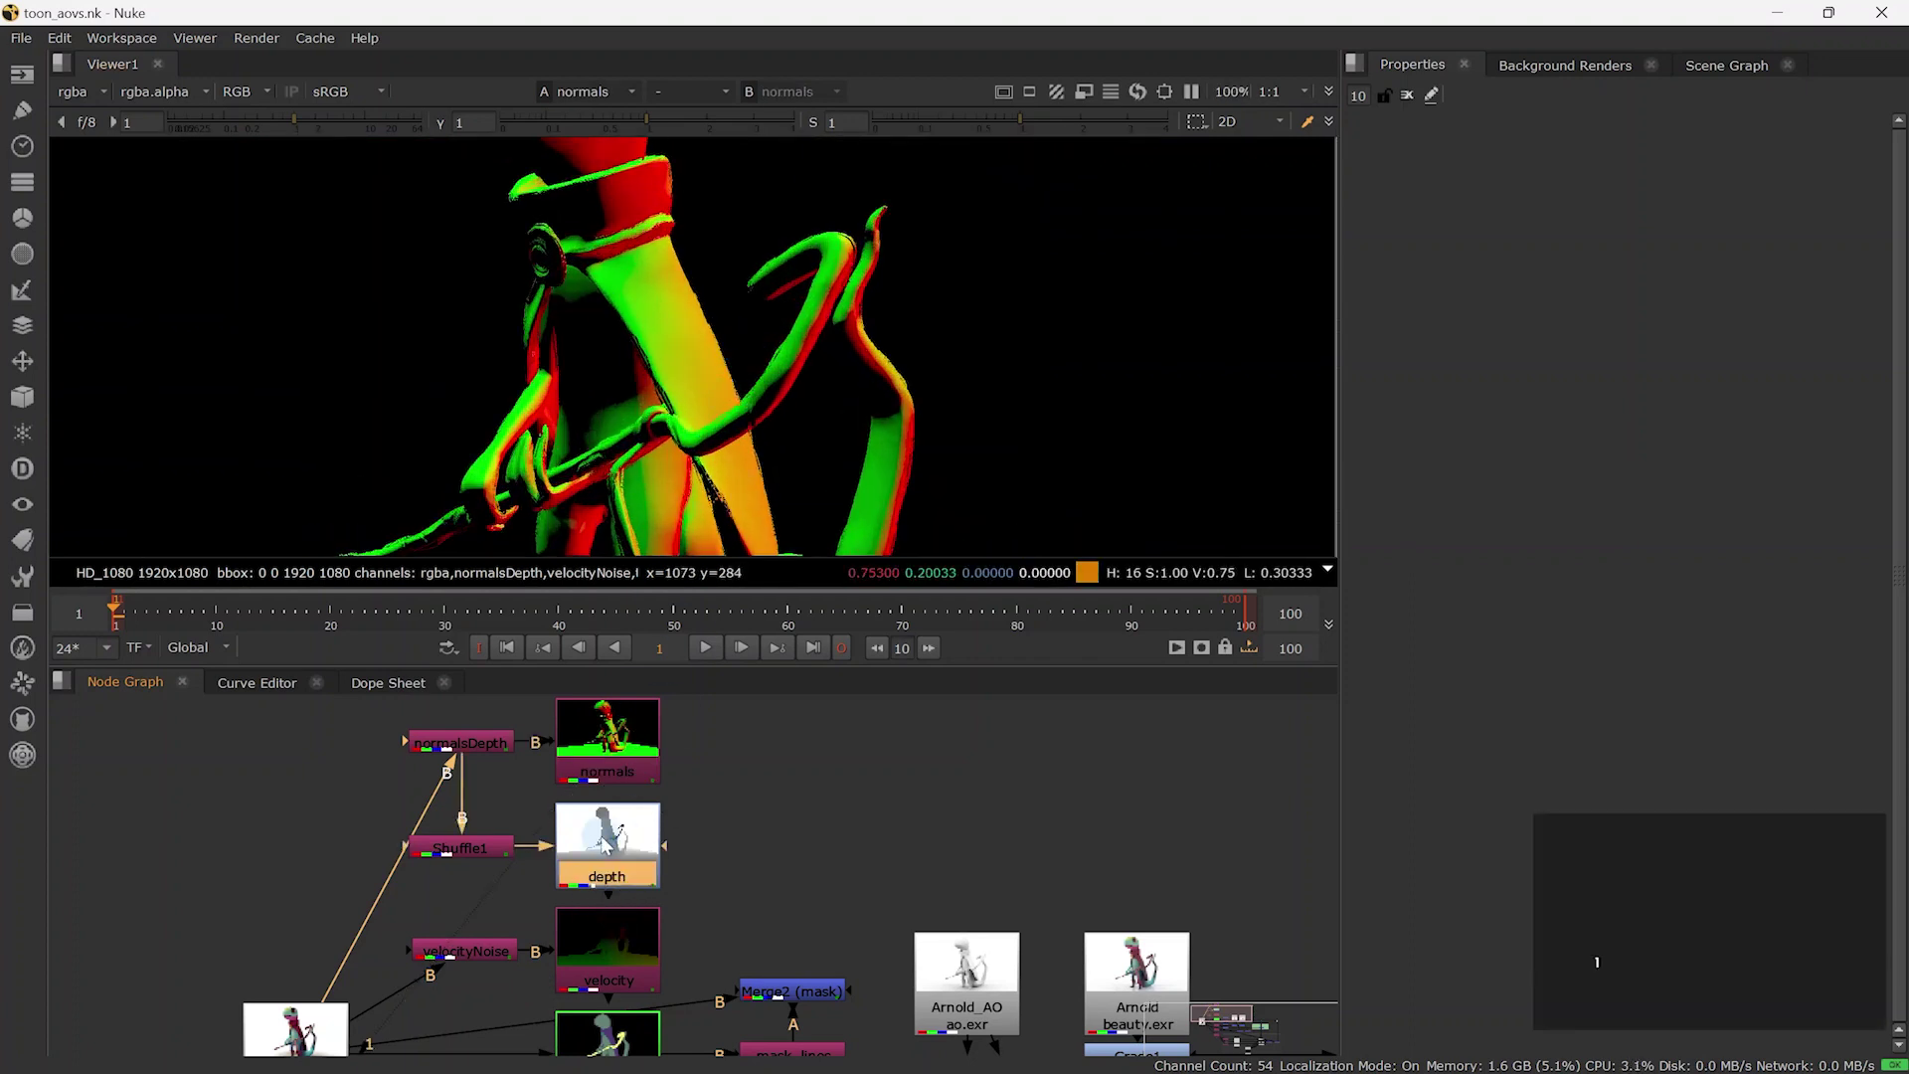
{"action": "key", "text": "1"}
{"action": "left_click", "coordinate": [599, 925]}
{"action": "key", "text": "1"}
{"action": "middle_click_drag", "start_coordinate": [688, 964], "coordinate": [680, 790]}
{"action": "left_click", "coordinate": [620, 850]}
{"action": "key", "text": "1"}
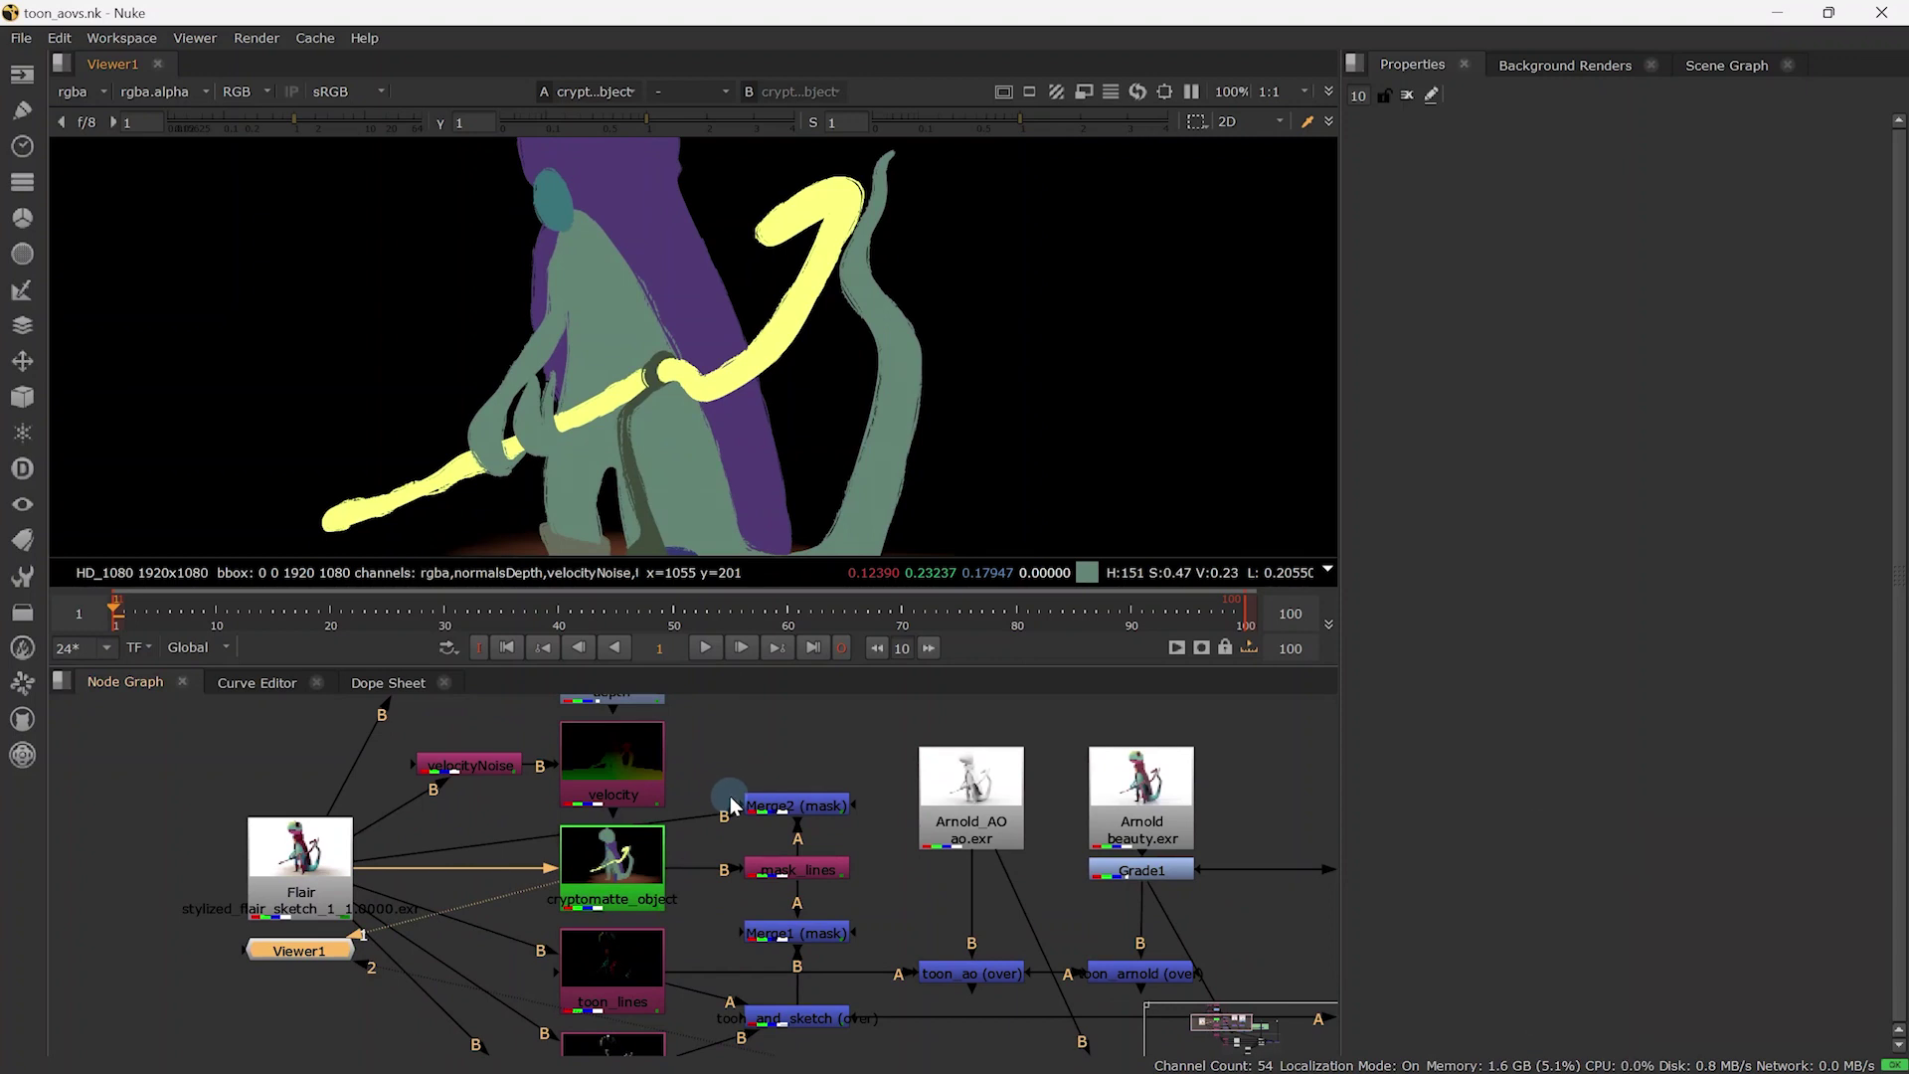
- Display the Merge1 and Merge2 mask results to inspect the object isolated by the cryptomatte
{"action": "left_click", "coordinate": [820, 935]}
{"action": "key", "text": "1"}
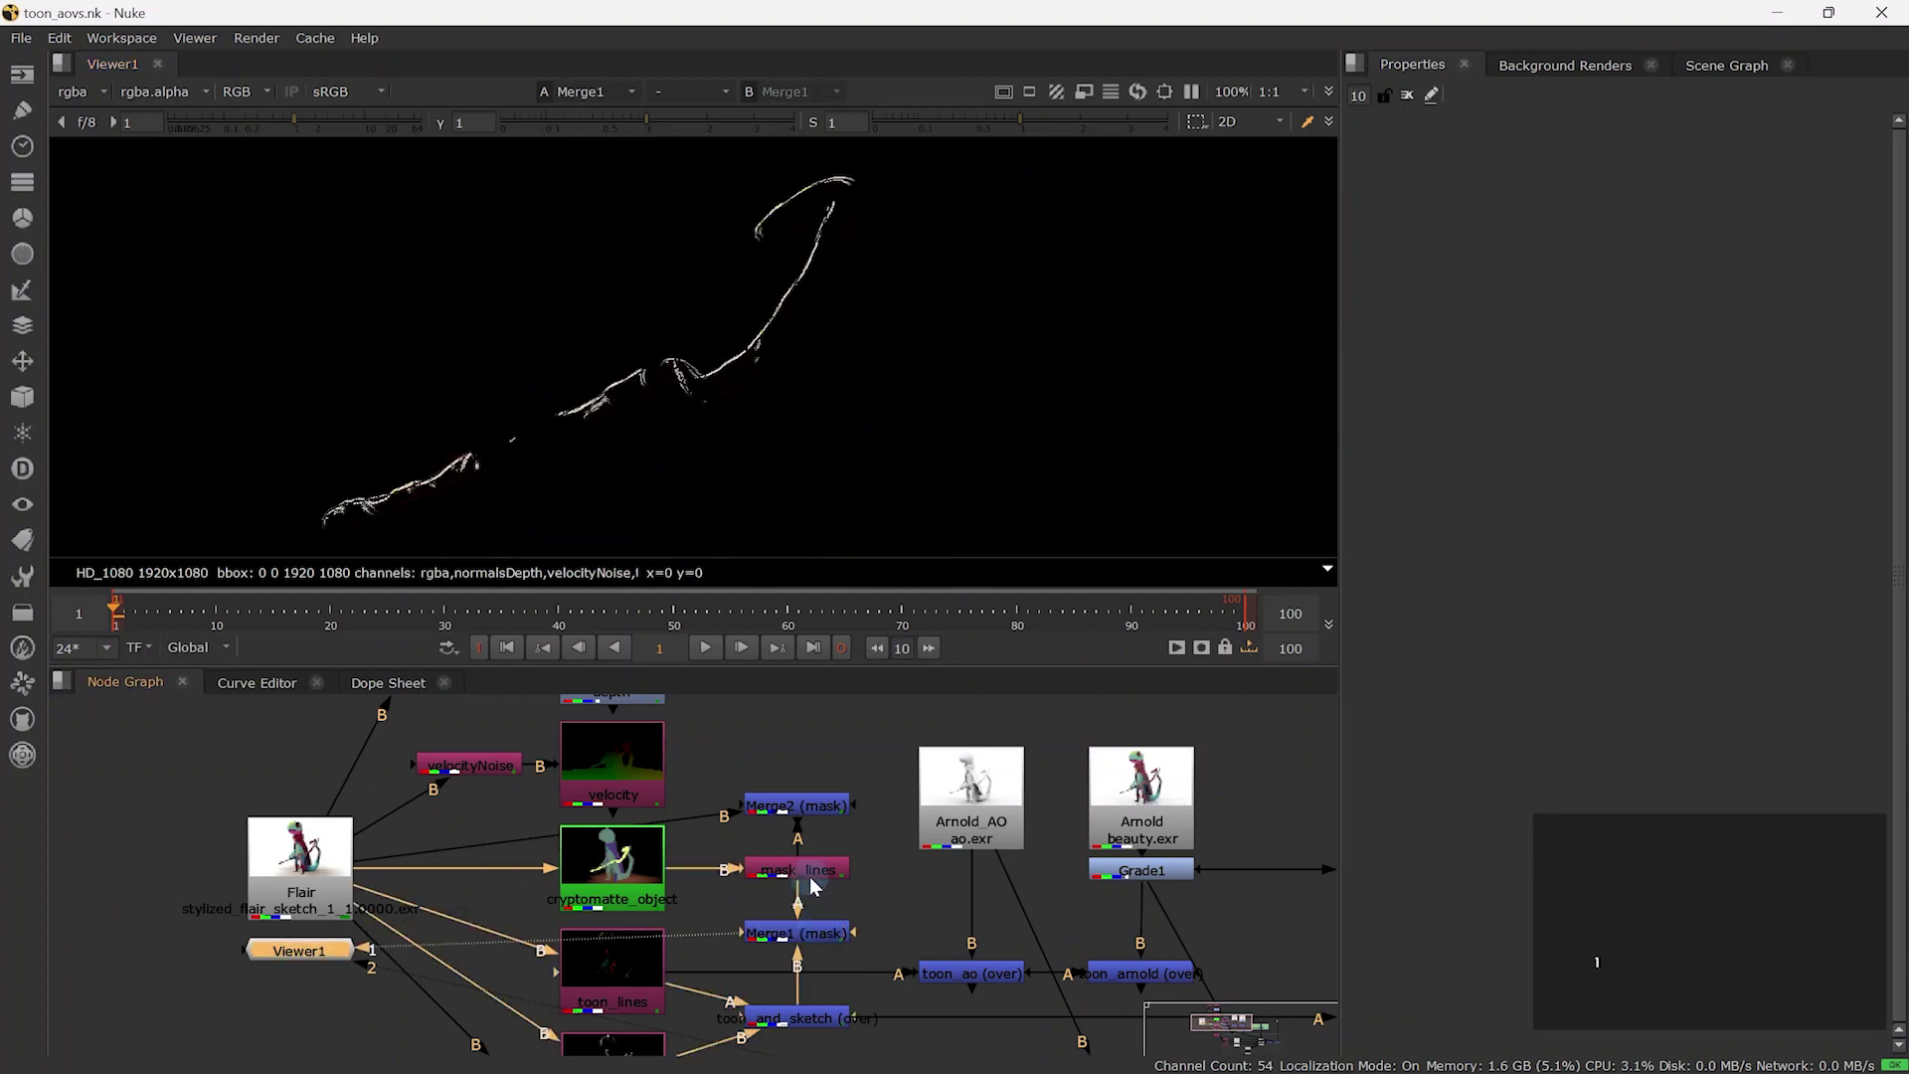
{"action": "left_click", "coordinate": [800, 806]}
{"action": "key", "text": "1"}
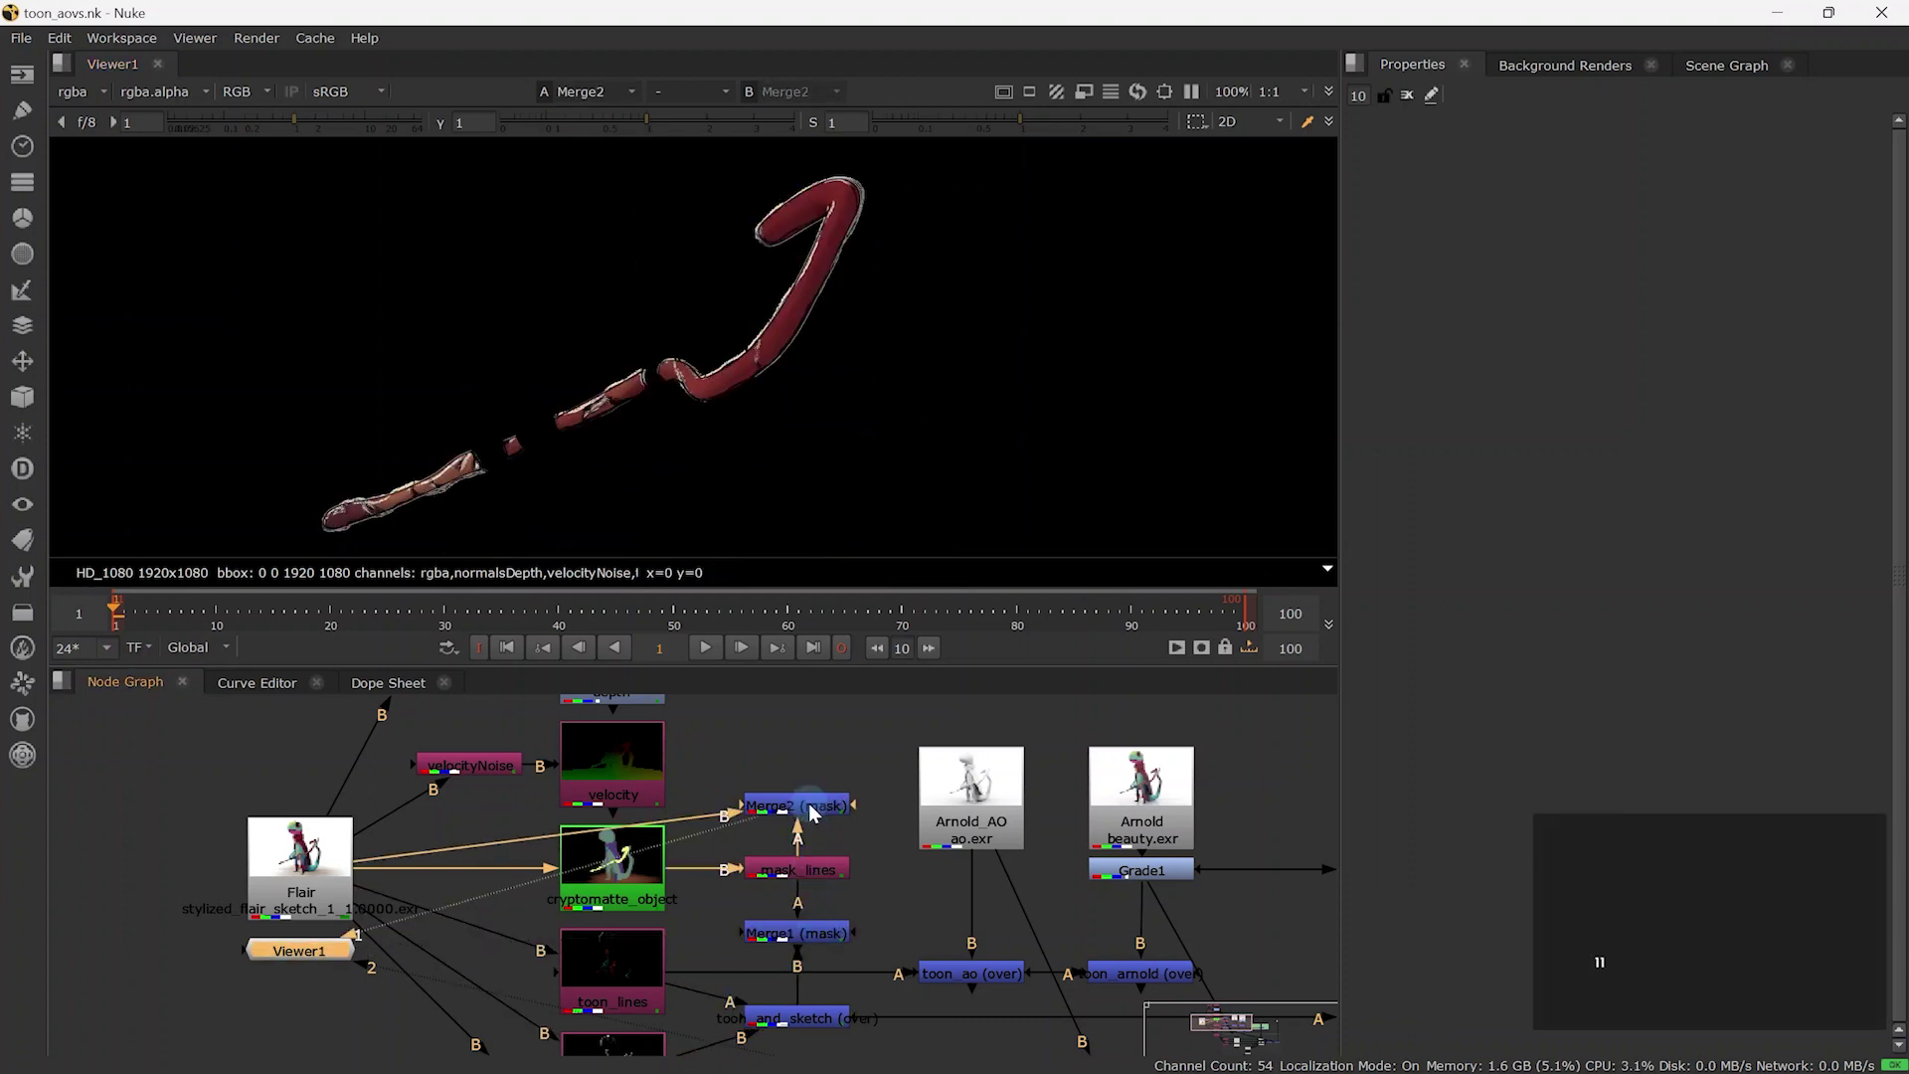
- Display the toon_lines pass, check its alpha channel and return to full color
{"action": "middle_click_drag", "start_coordinate": [881, 907], "coordinate": [880, 802]}
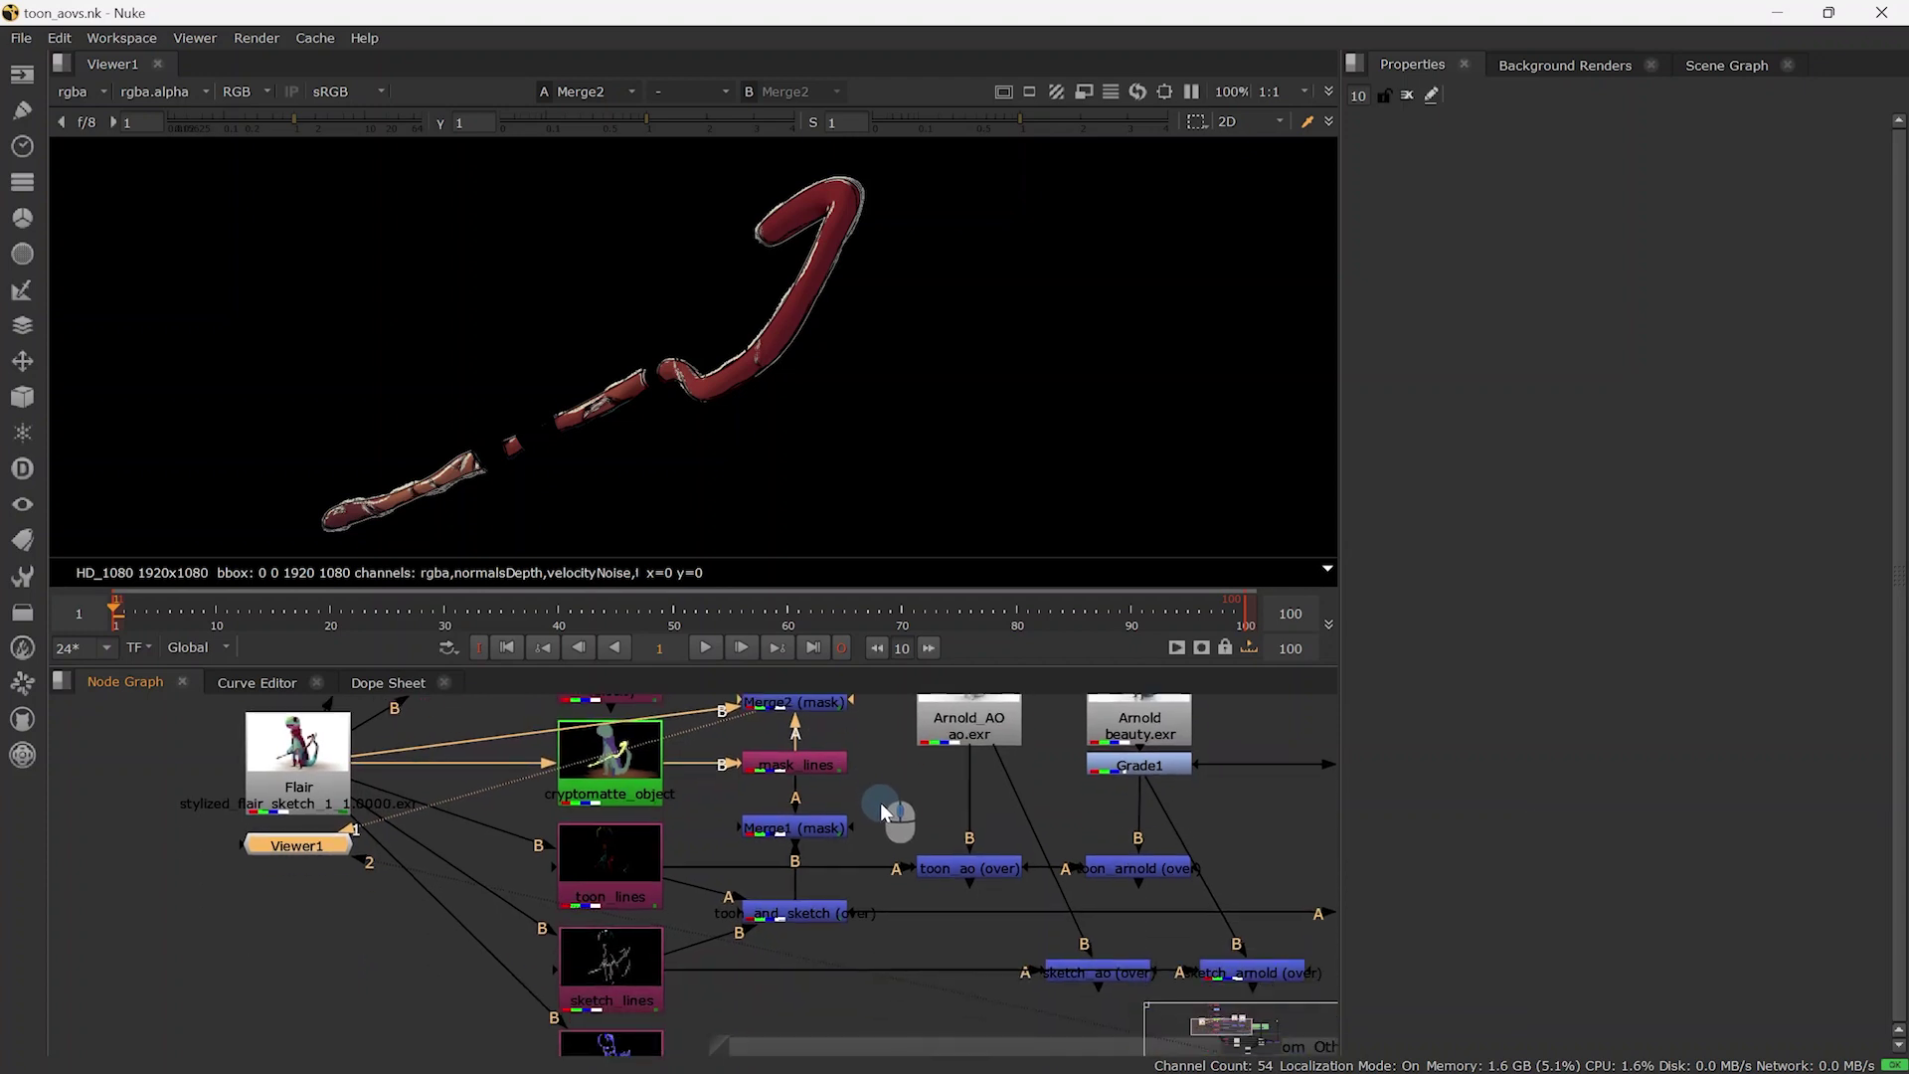
{"action": "left_click", "coordinate": [627, 859]}
{"action": "key", "text": "1"}
{"action": "left_click", "coordinate": [716, 481]}
{"action": "key", "text": "a"}
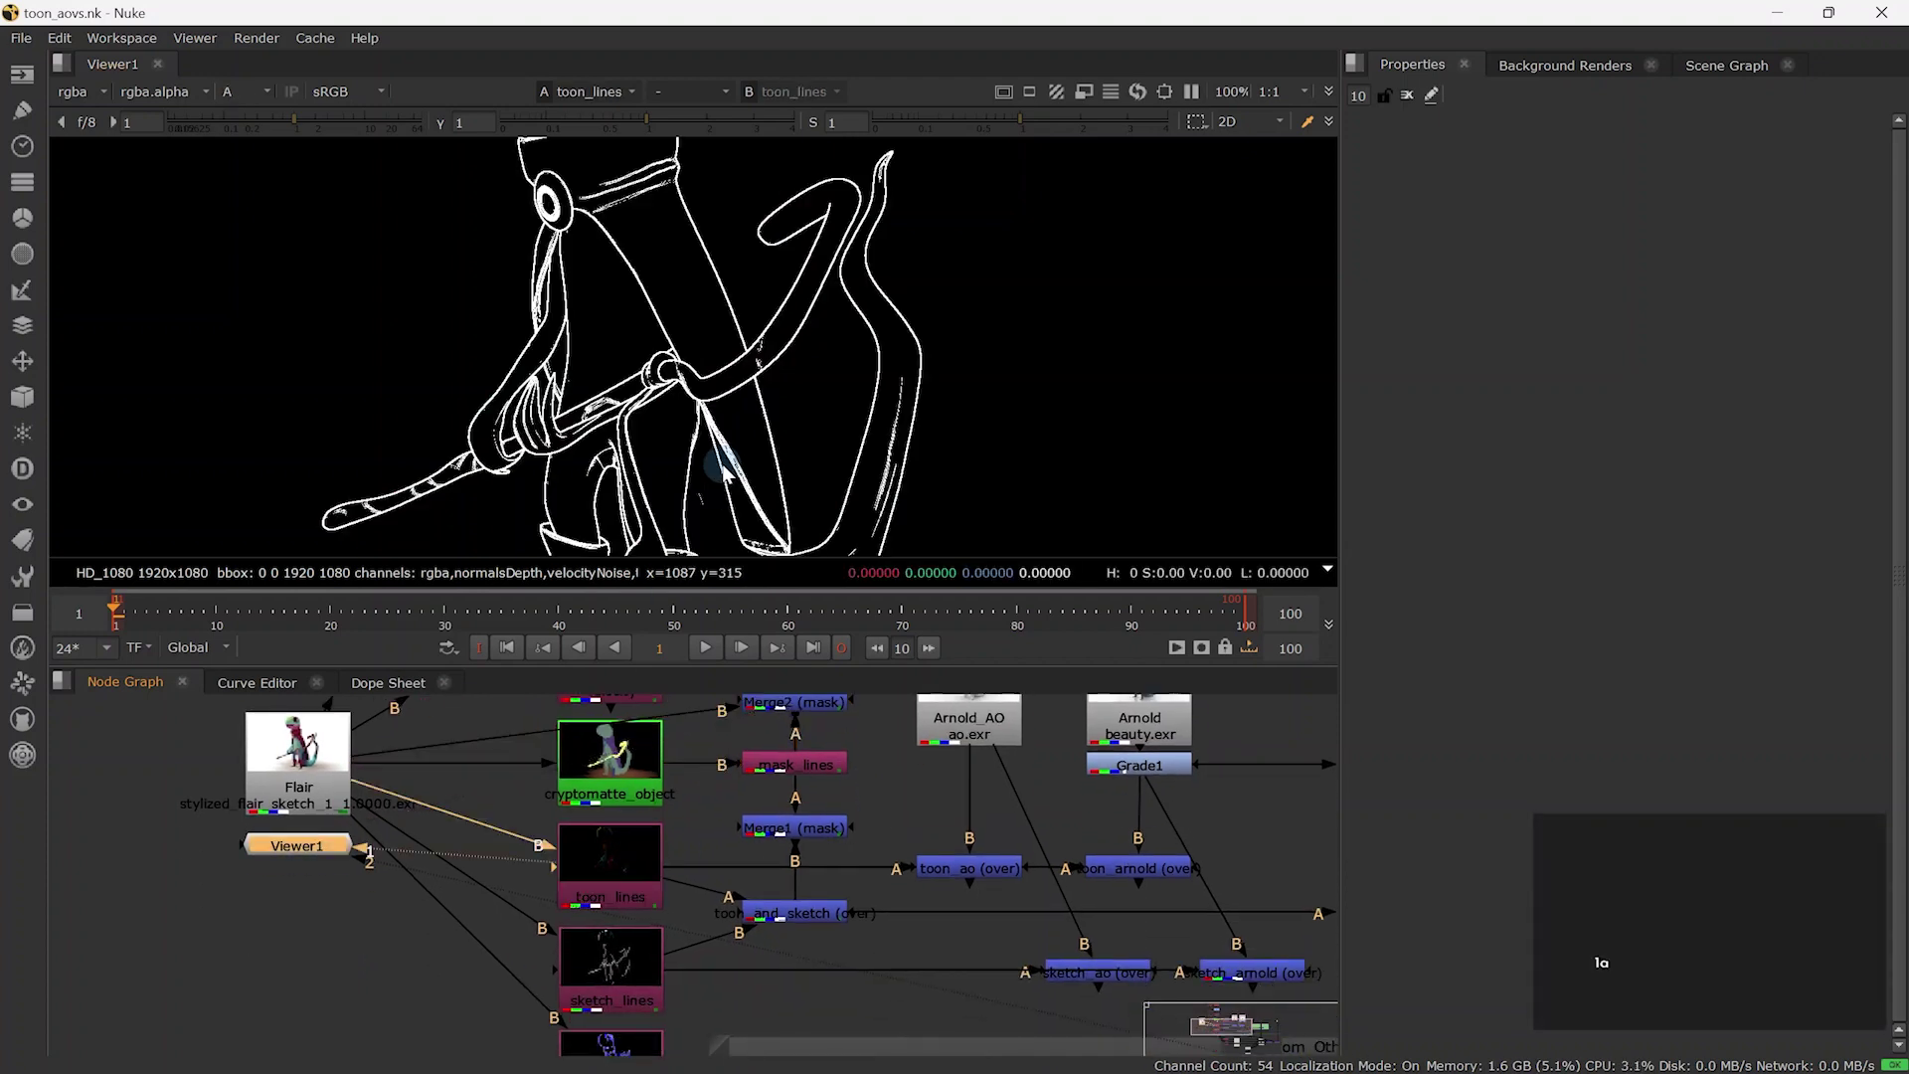
{"action": "key", "text": "a"}
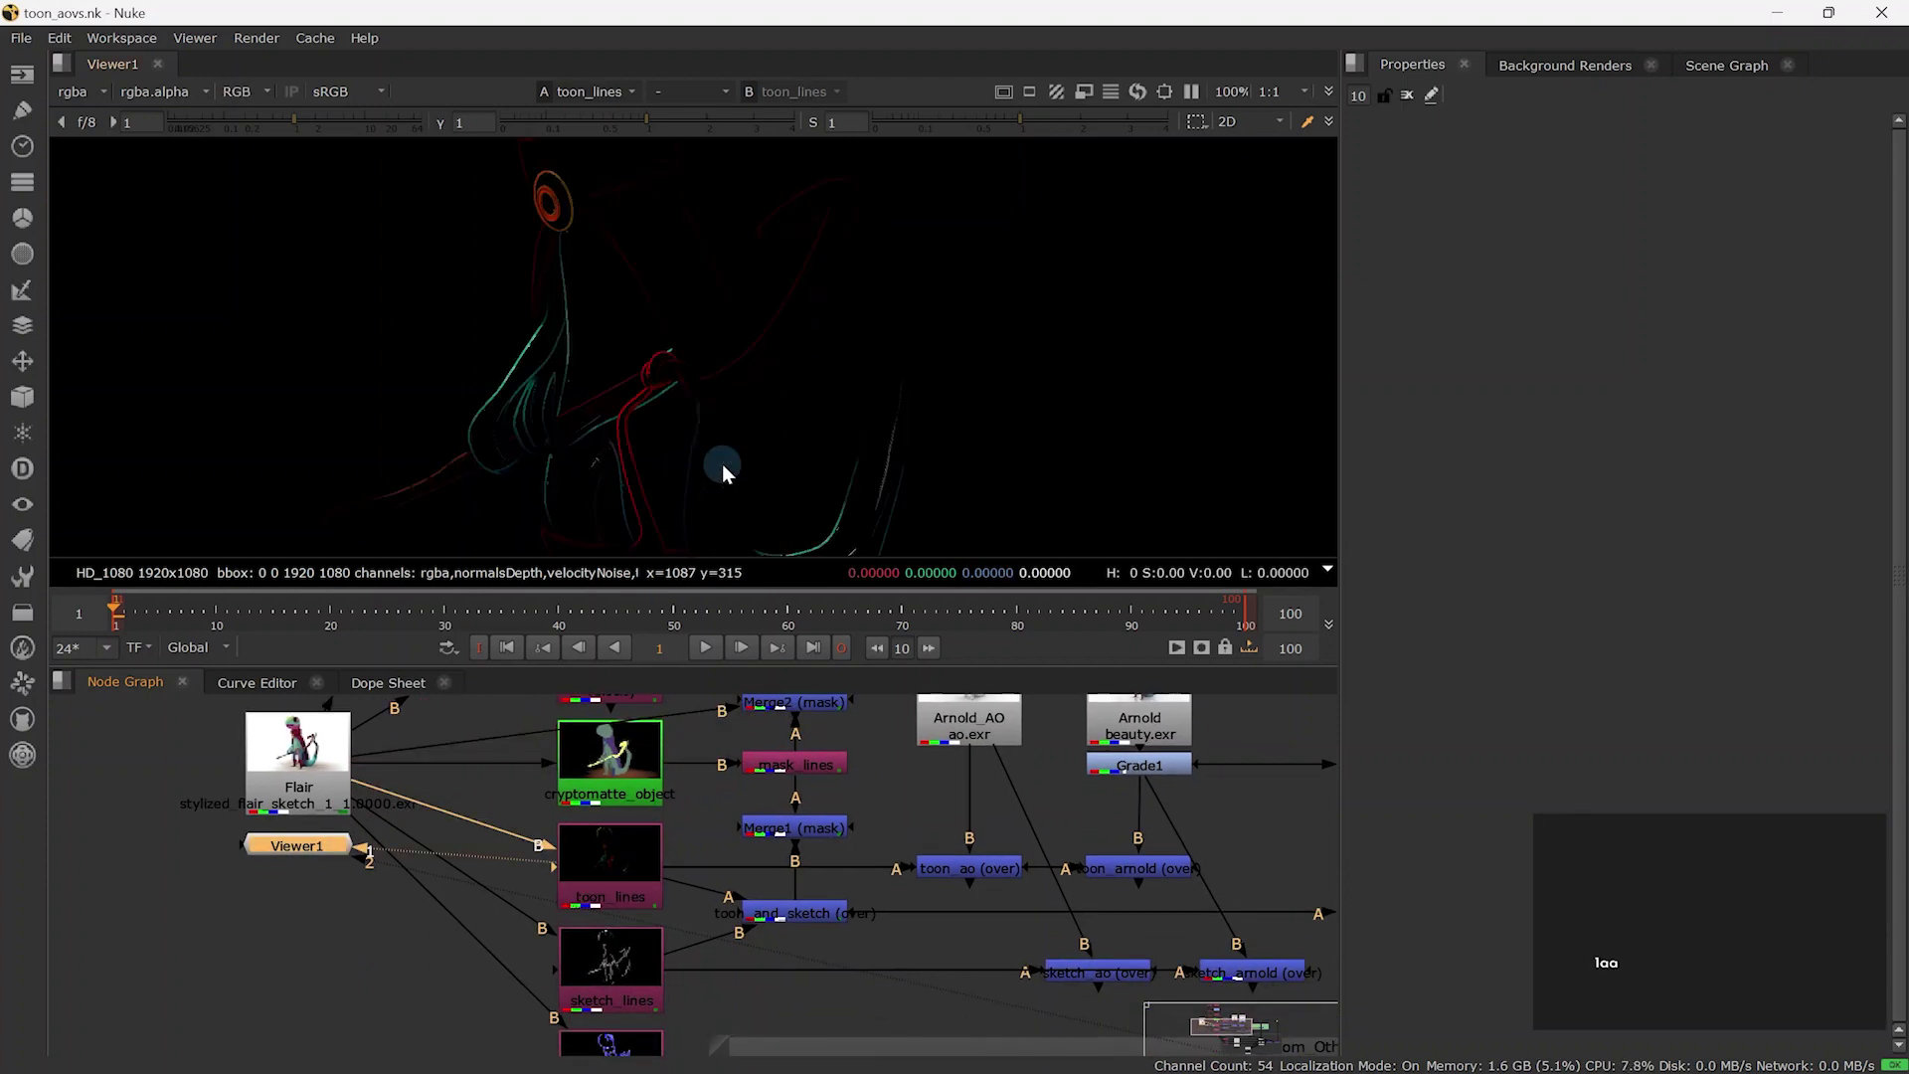
- Display the sketch_lines pass, check its alpha channel and return to full color
{"action": "left_click", "coordinate": [633, 972]}
{"action": "key", "text": "1"}
{"action": "key", "text": "a"}
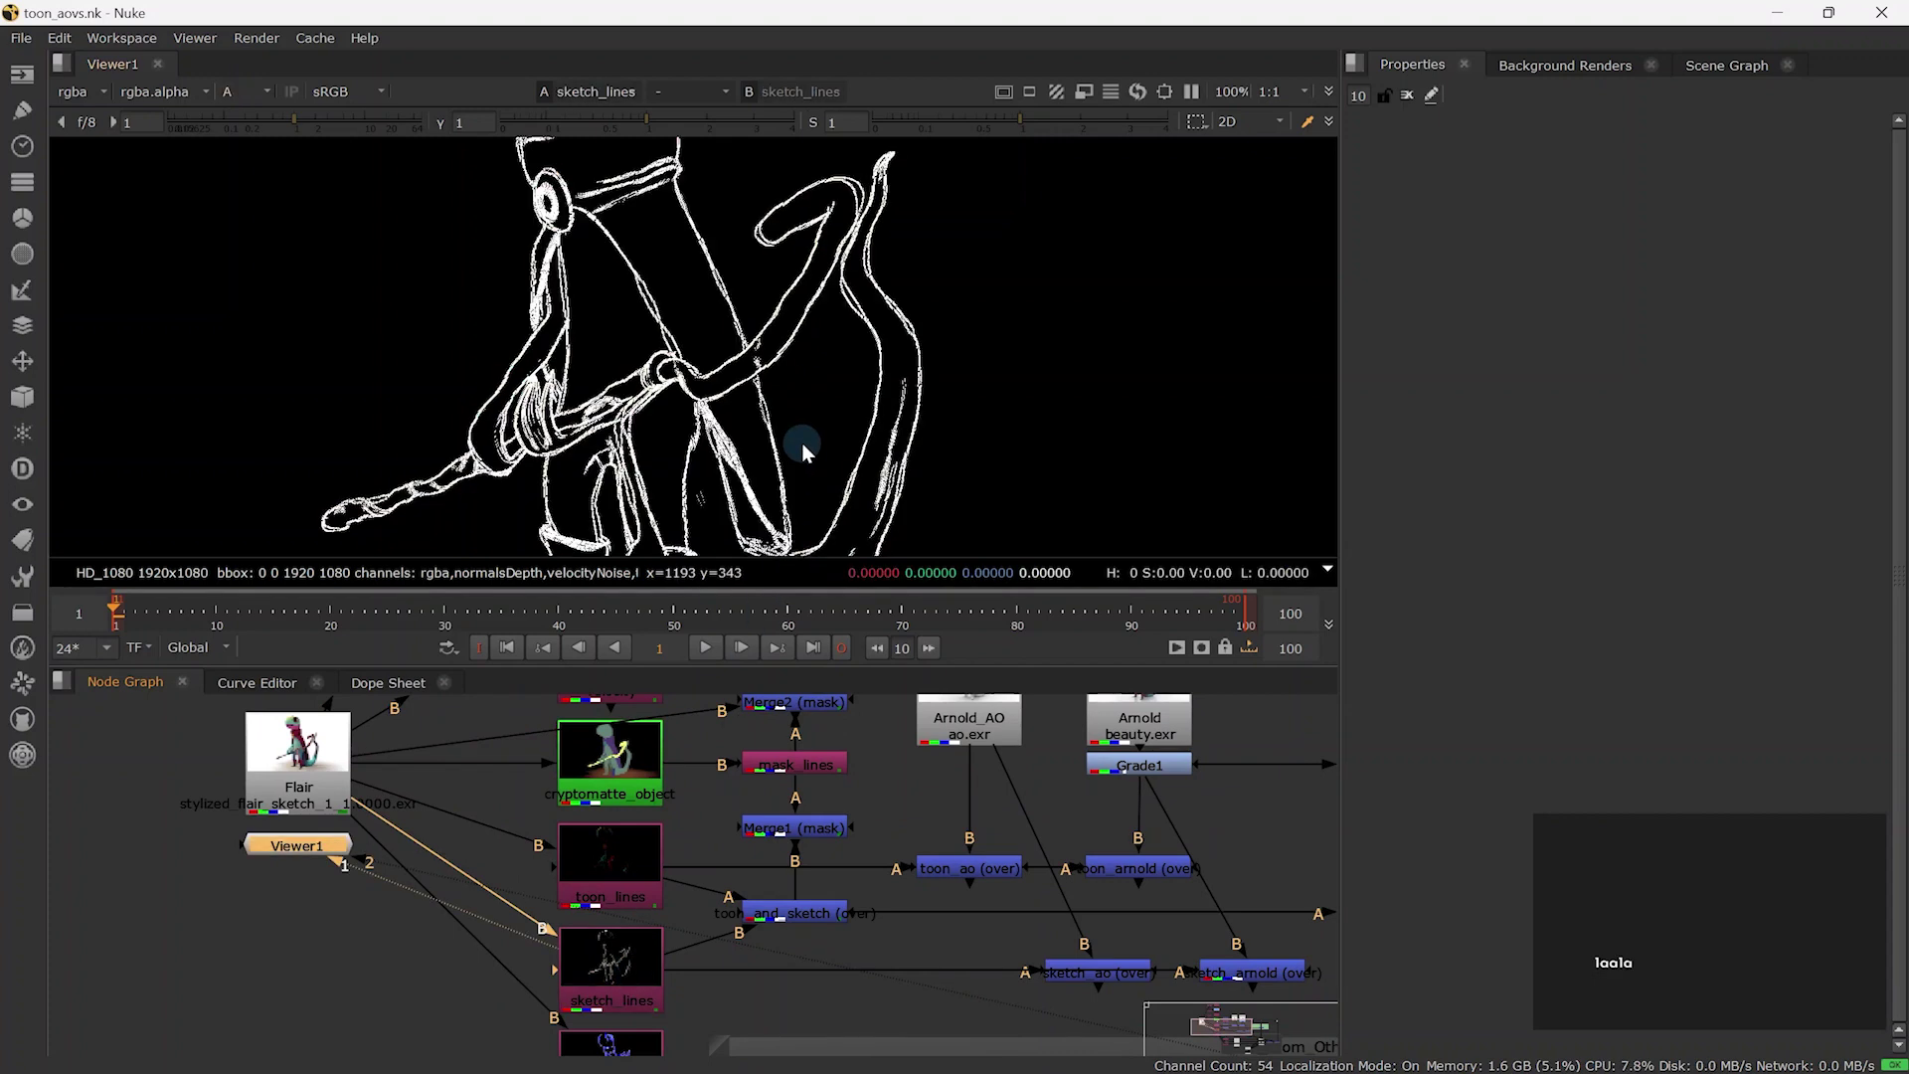
{"action": "key", "text": "a"}
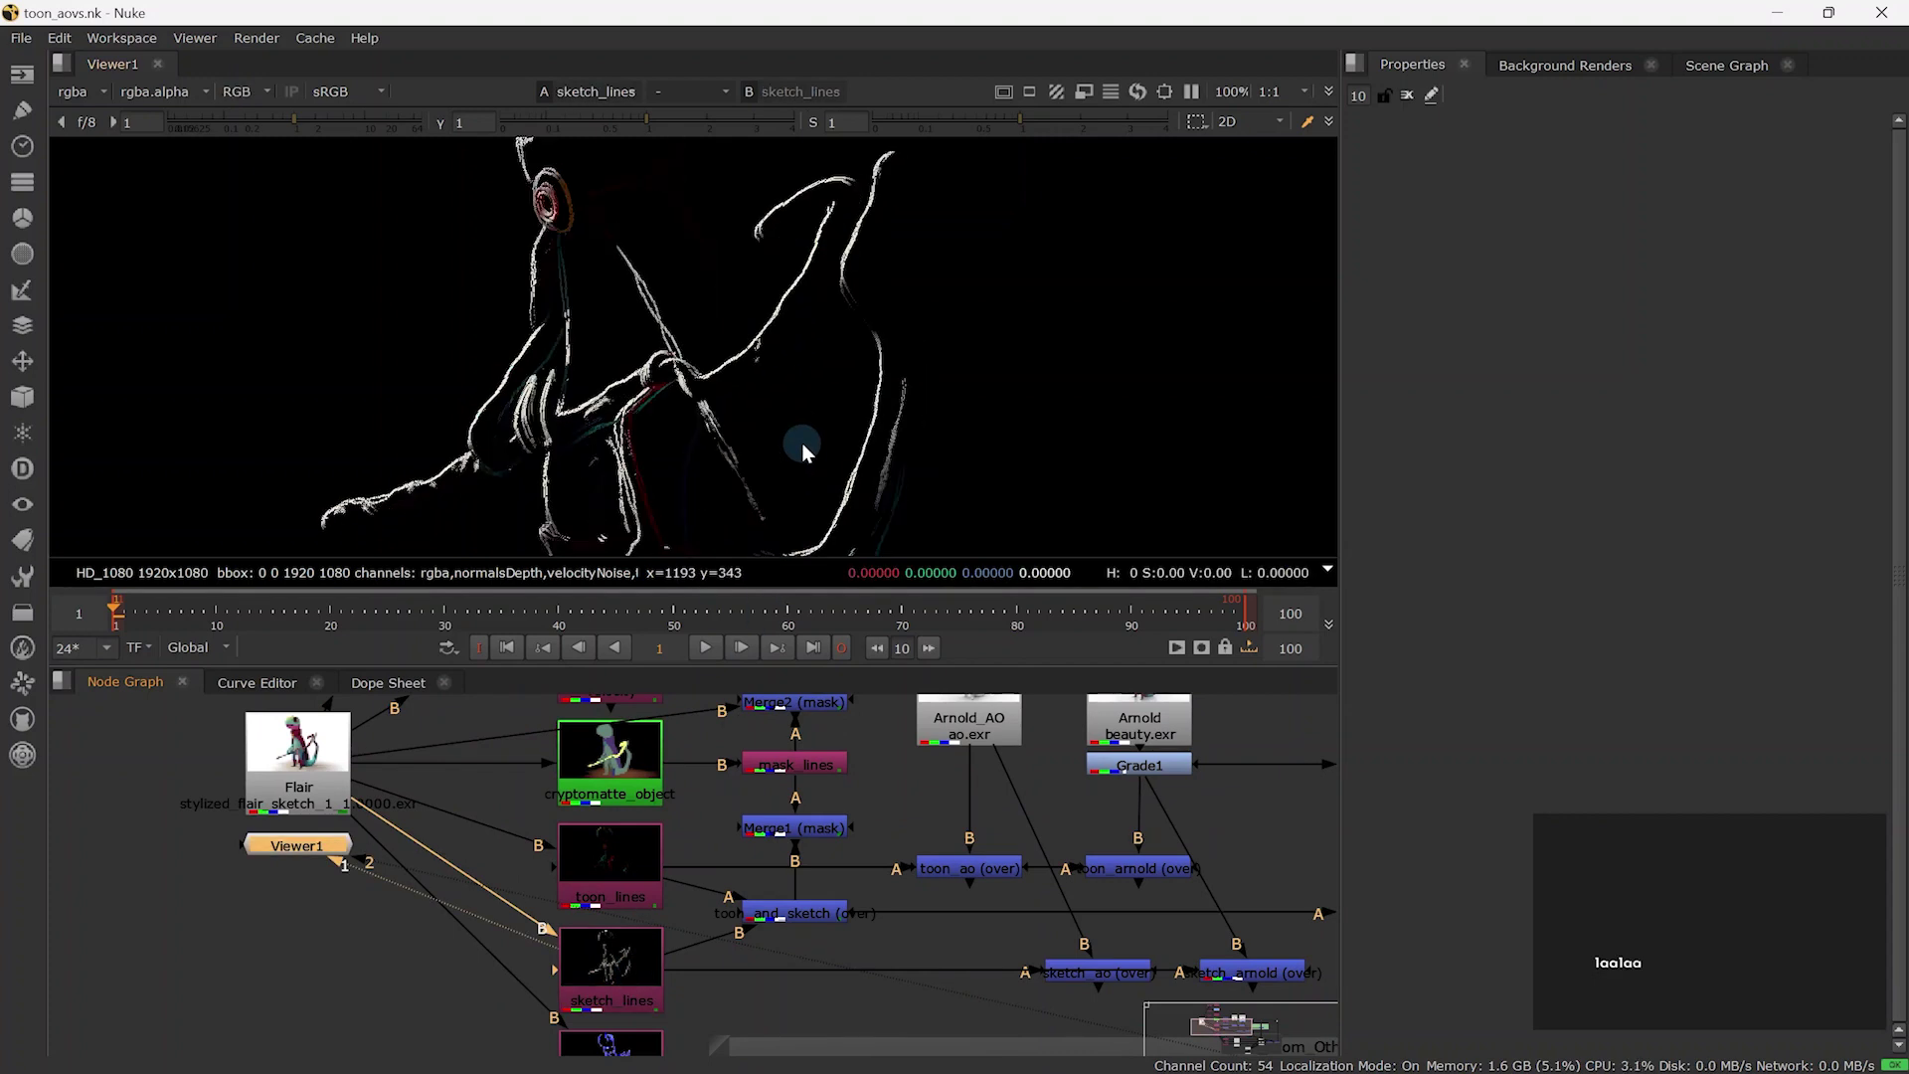
- Display the merge of sketch lines over the Arnold beauty, and the merge of combined toon and sketch lines over it
{"action": "middle_click_drag", "start_coordinate": [958, 947], "coordinate": [702, 954]}
{"action": "left_click", "coordinate": [969, 984]}
{"action": "key", "text": "1"}
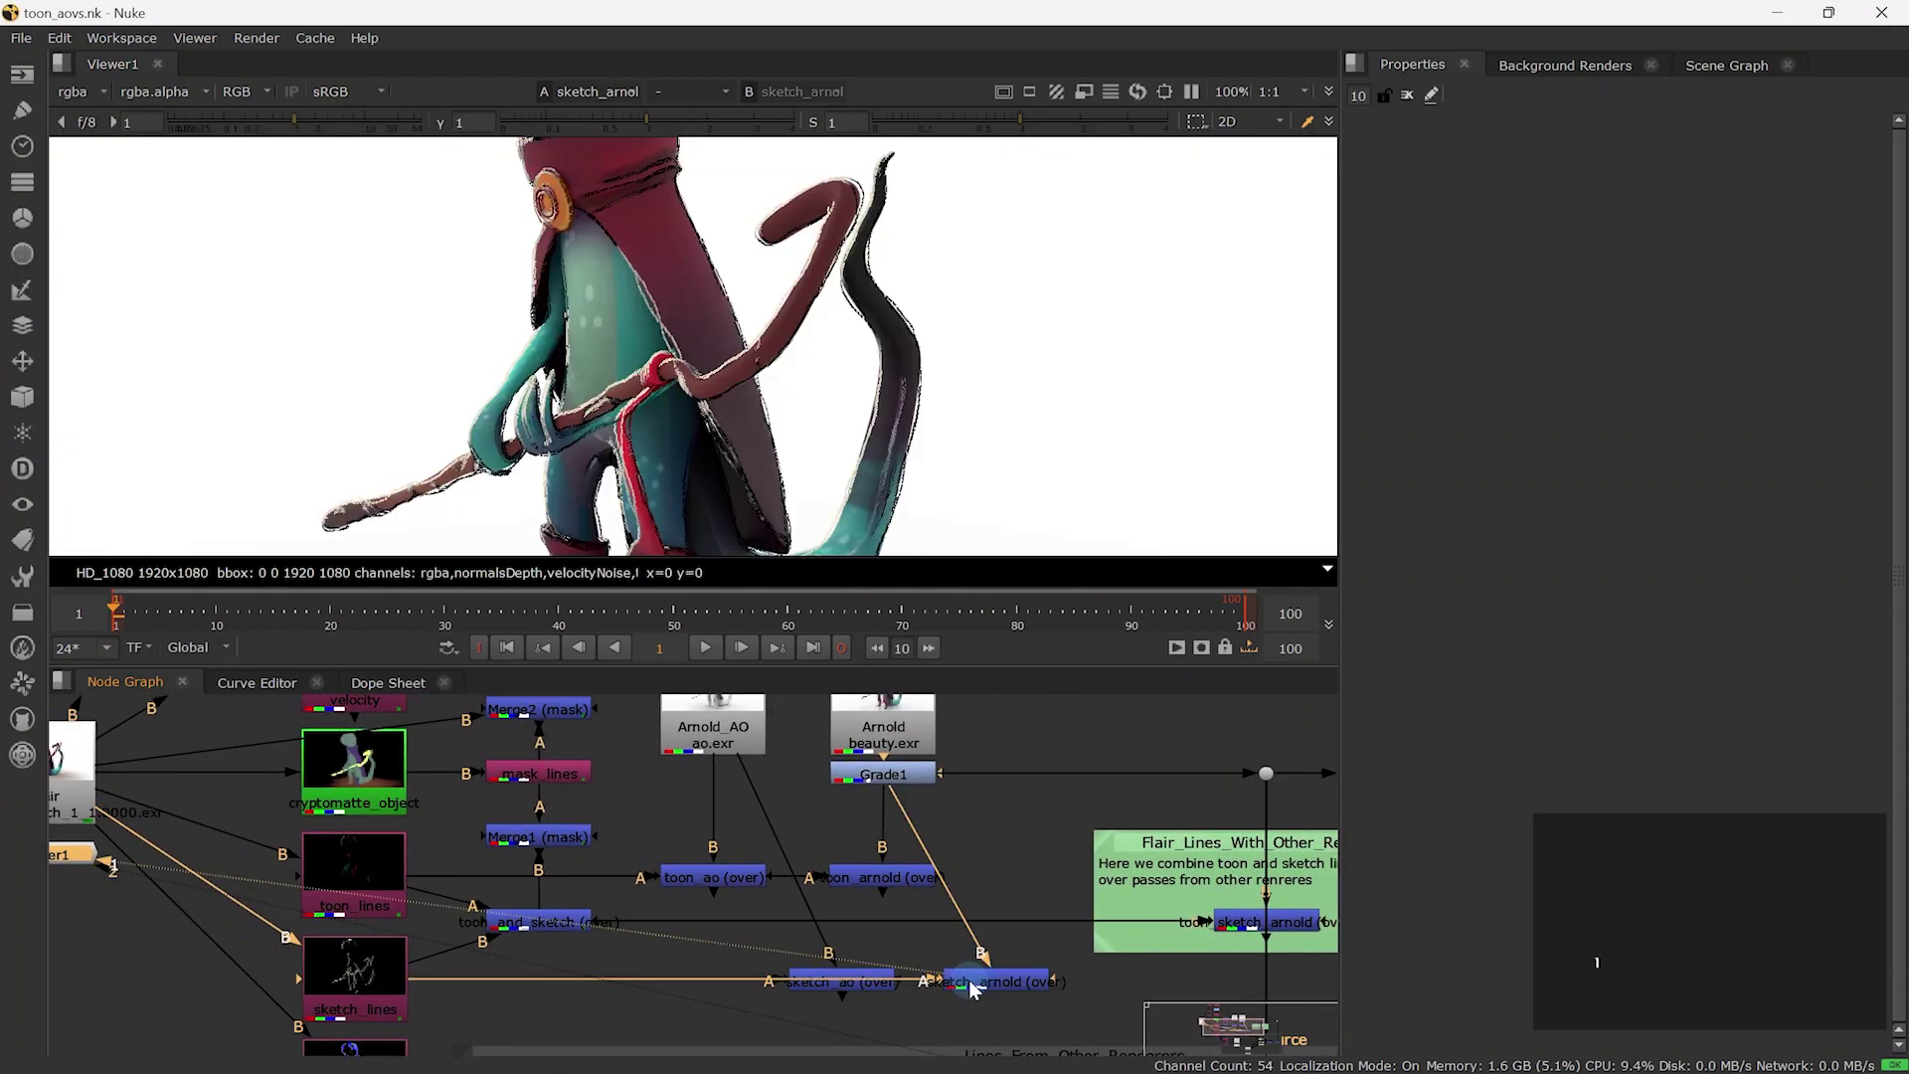
{"action": "left_click", "coordinate": [1196, 929]}
{"action": "key", "text": "1"}
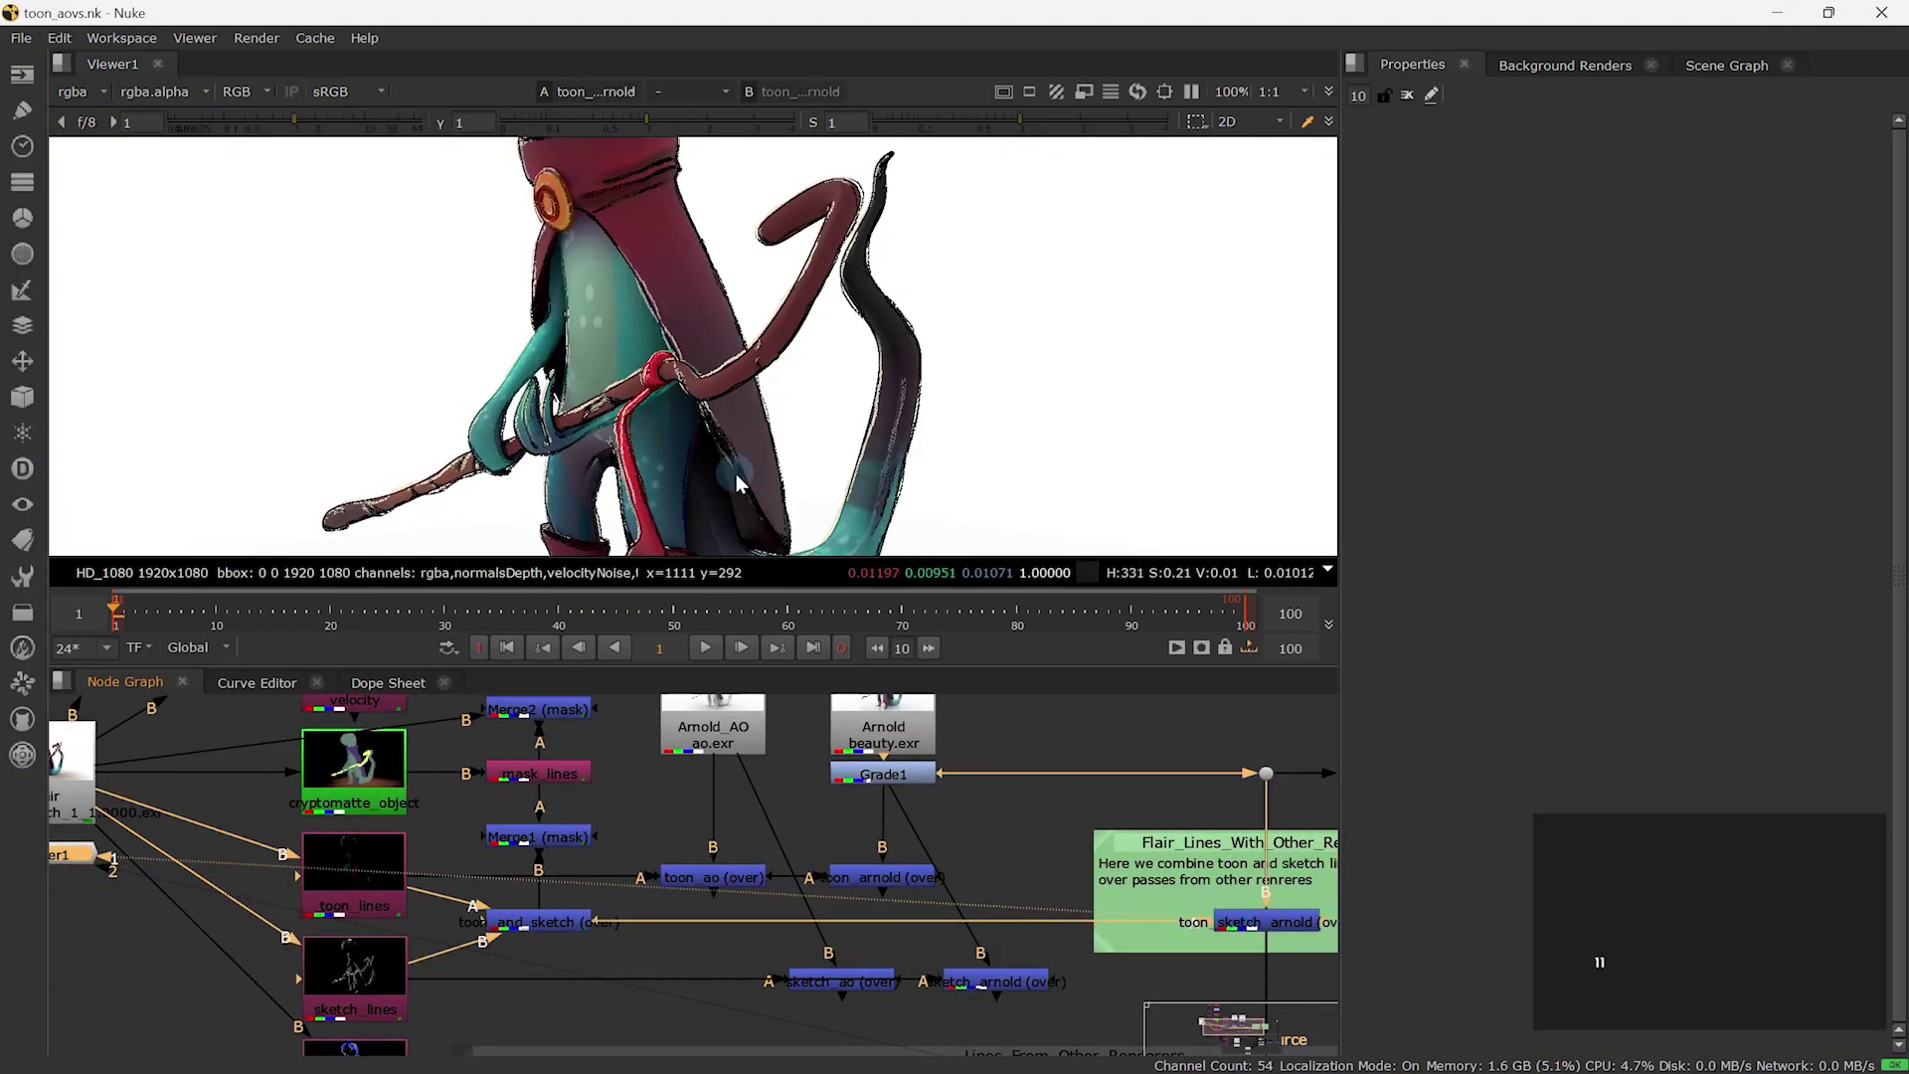
{"action": "scroll", "coordinate": [733, 467], "scroll_direction": "down", "scroll_amount": 3}
{"action": "scroll", "coordinate": [728, 459], "scroll_direction": "down", "scroll_amount": 2}
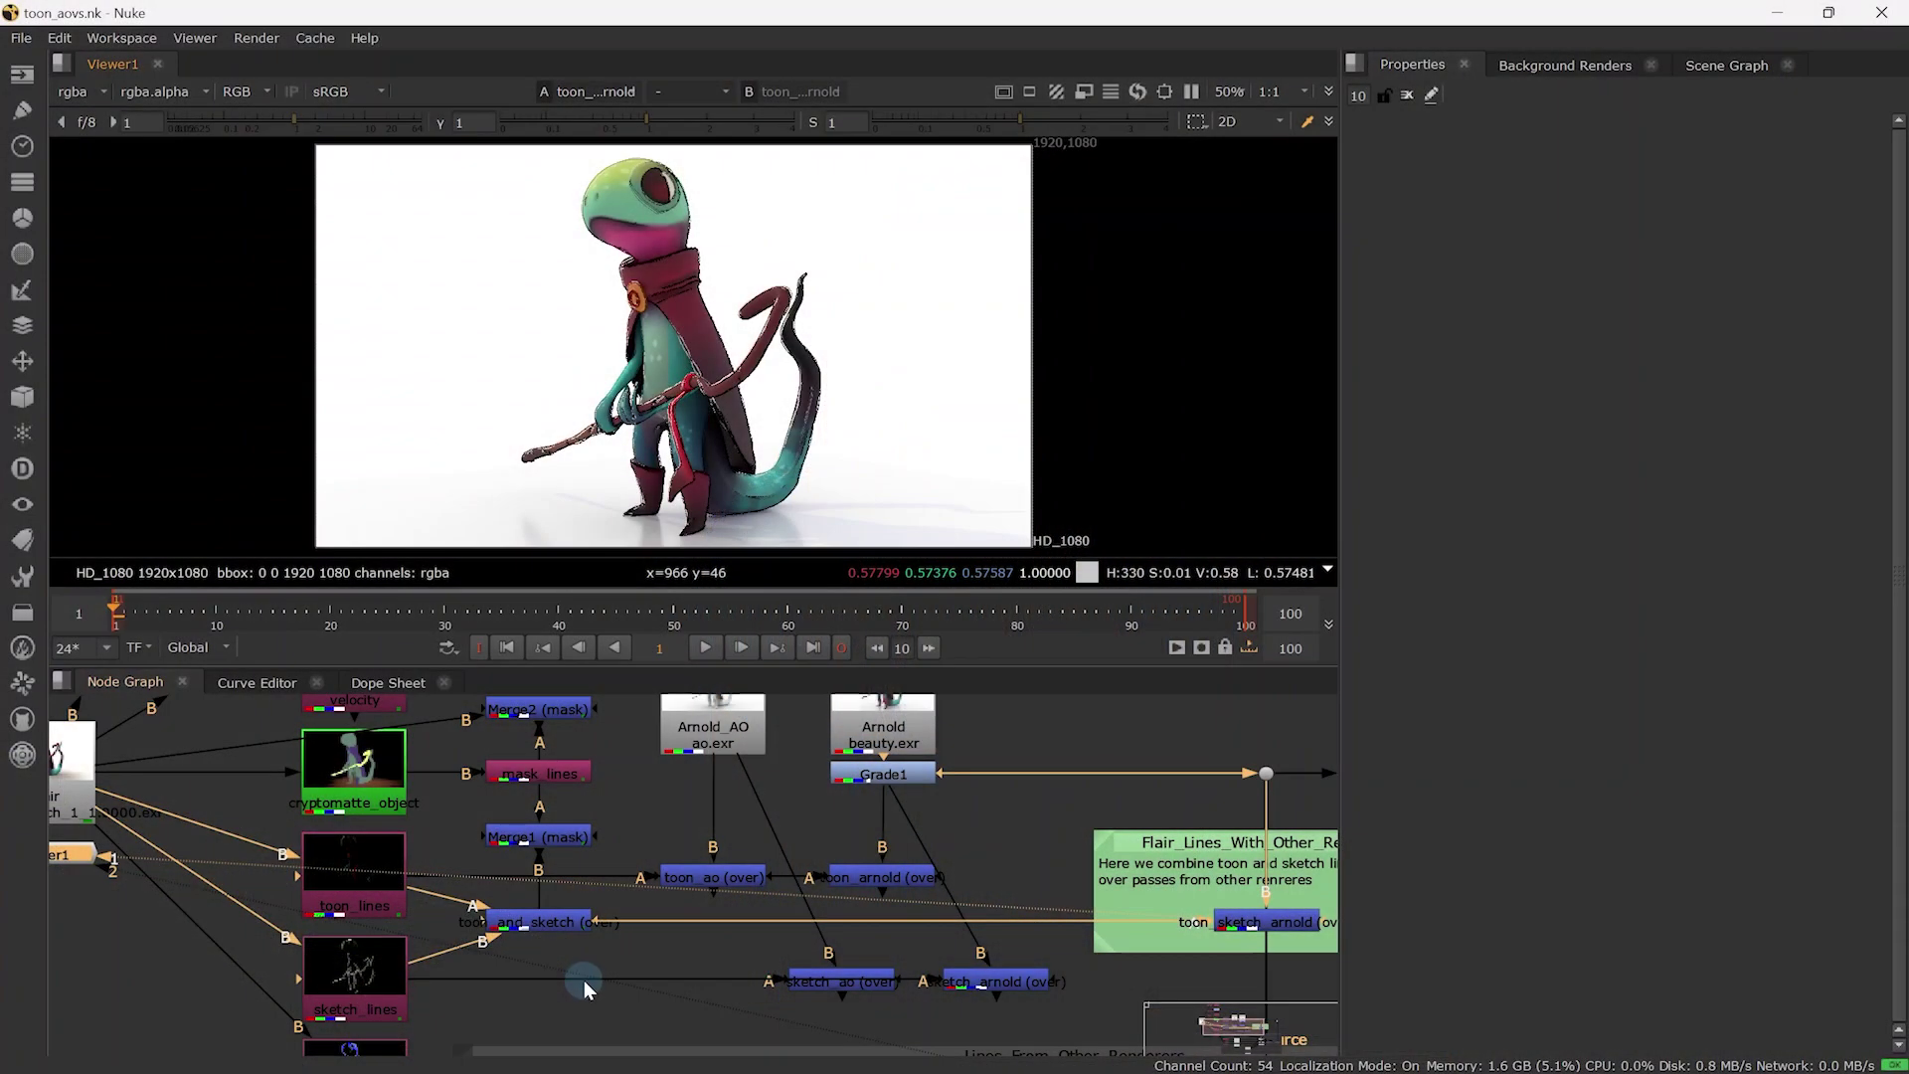
- Display the Merge1 masked lines, check their alpha channel and return to full color
{"action": "middle_click_drag", "start_coordinate": [583, 981], "coordinate": [684, 1004]}
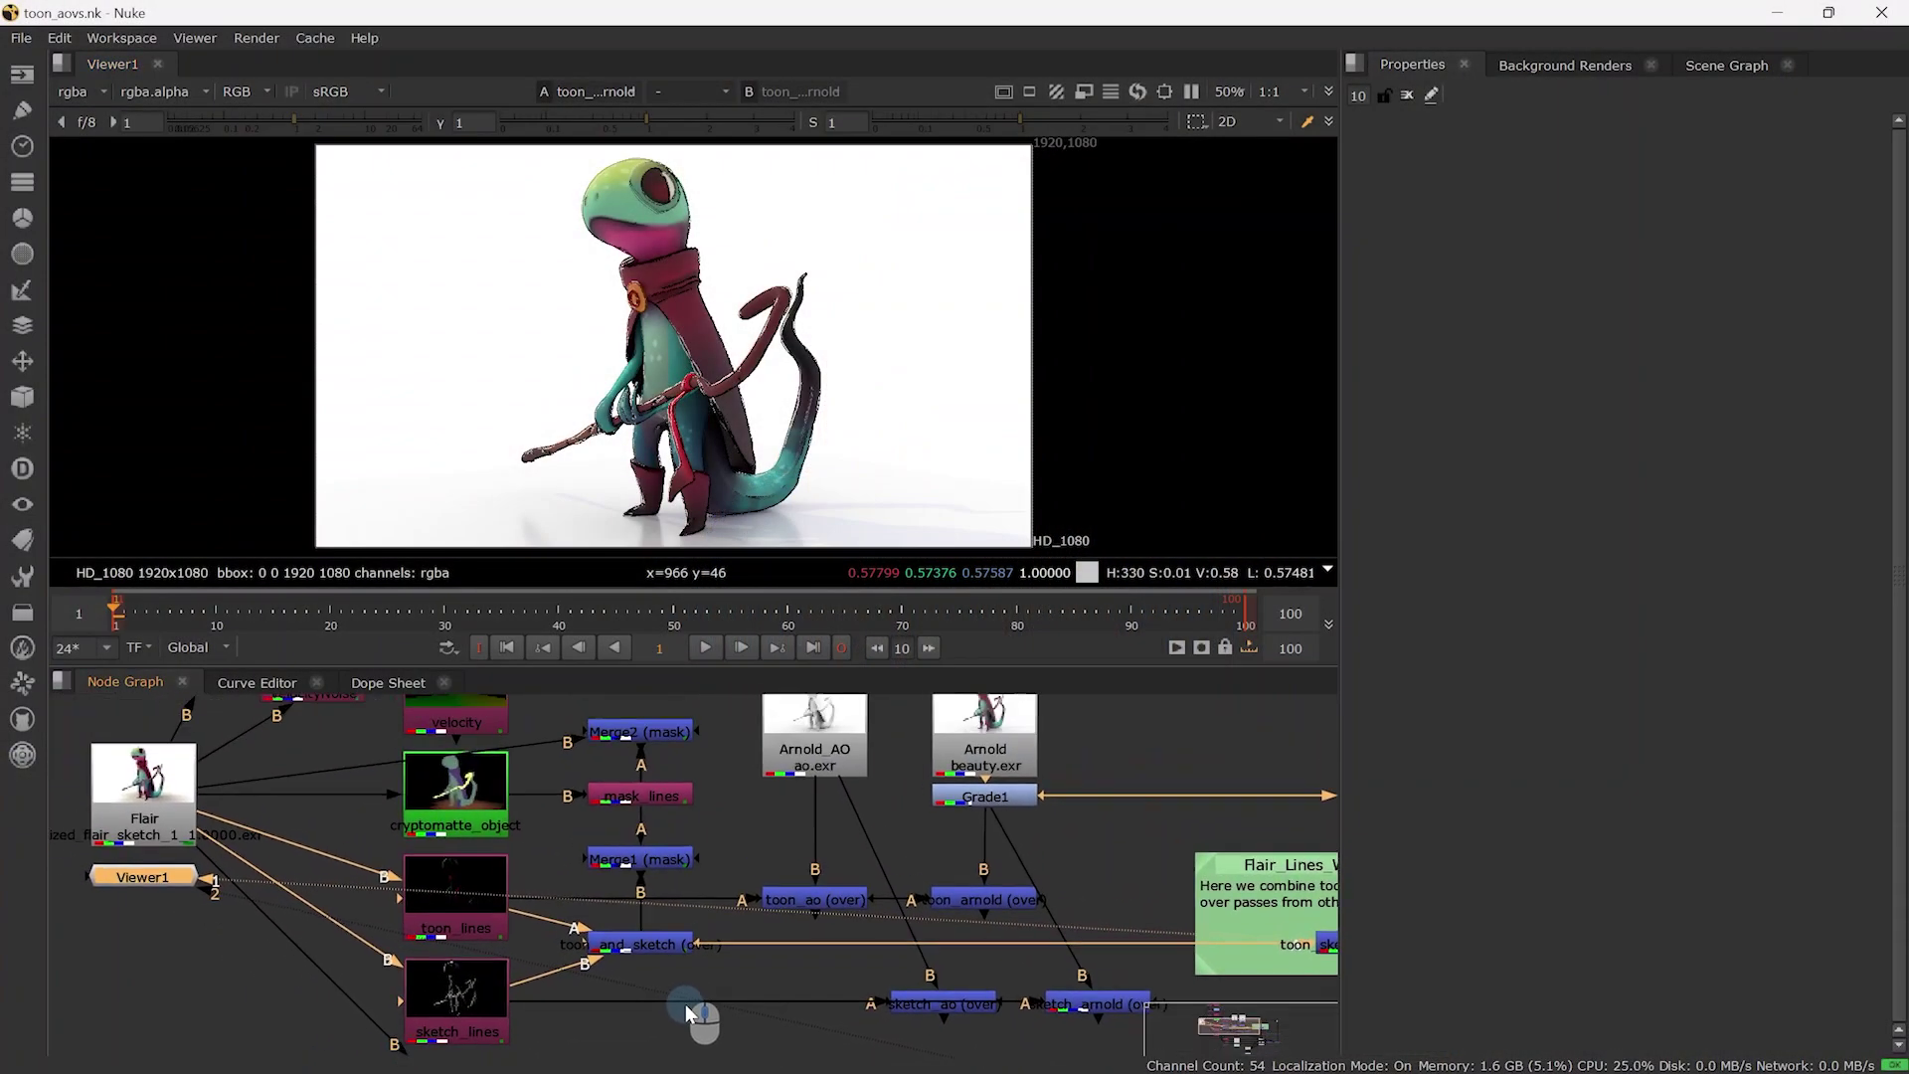
{"action": "key", "text": "1"}
{"action": "key", "text": "a"}
{"action": "scroll", "coordinate": [716, 418], "scroll_direction": "up", "scroll_amount": 3}
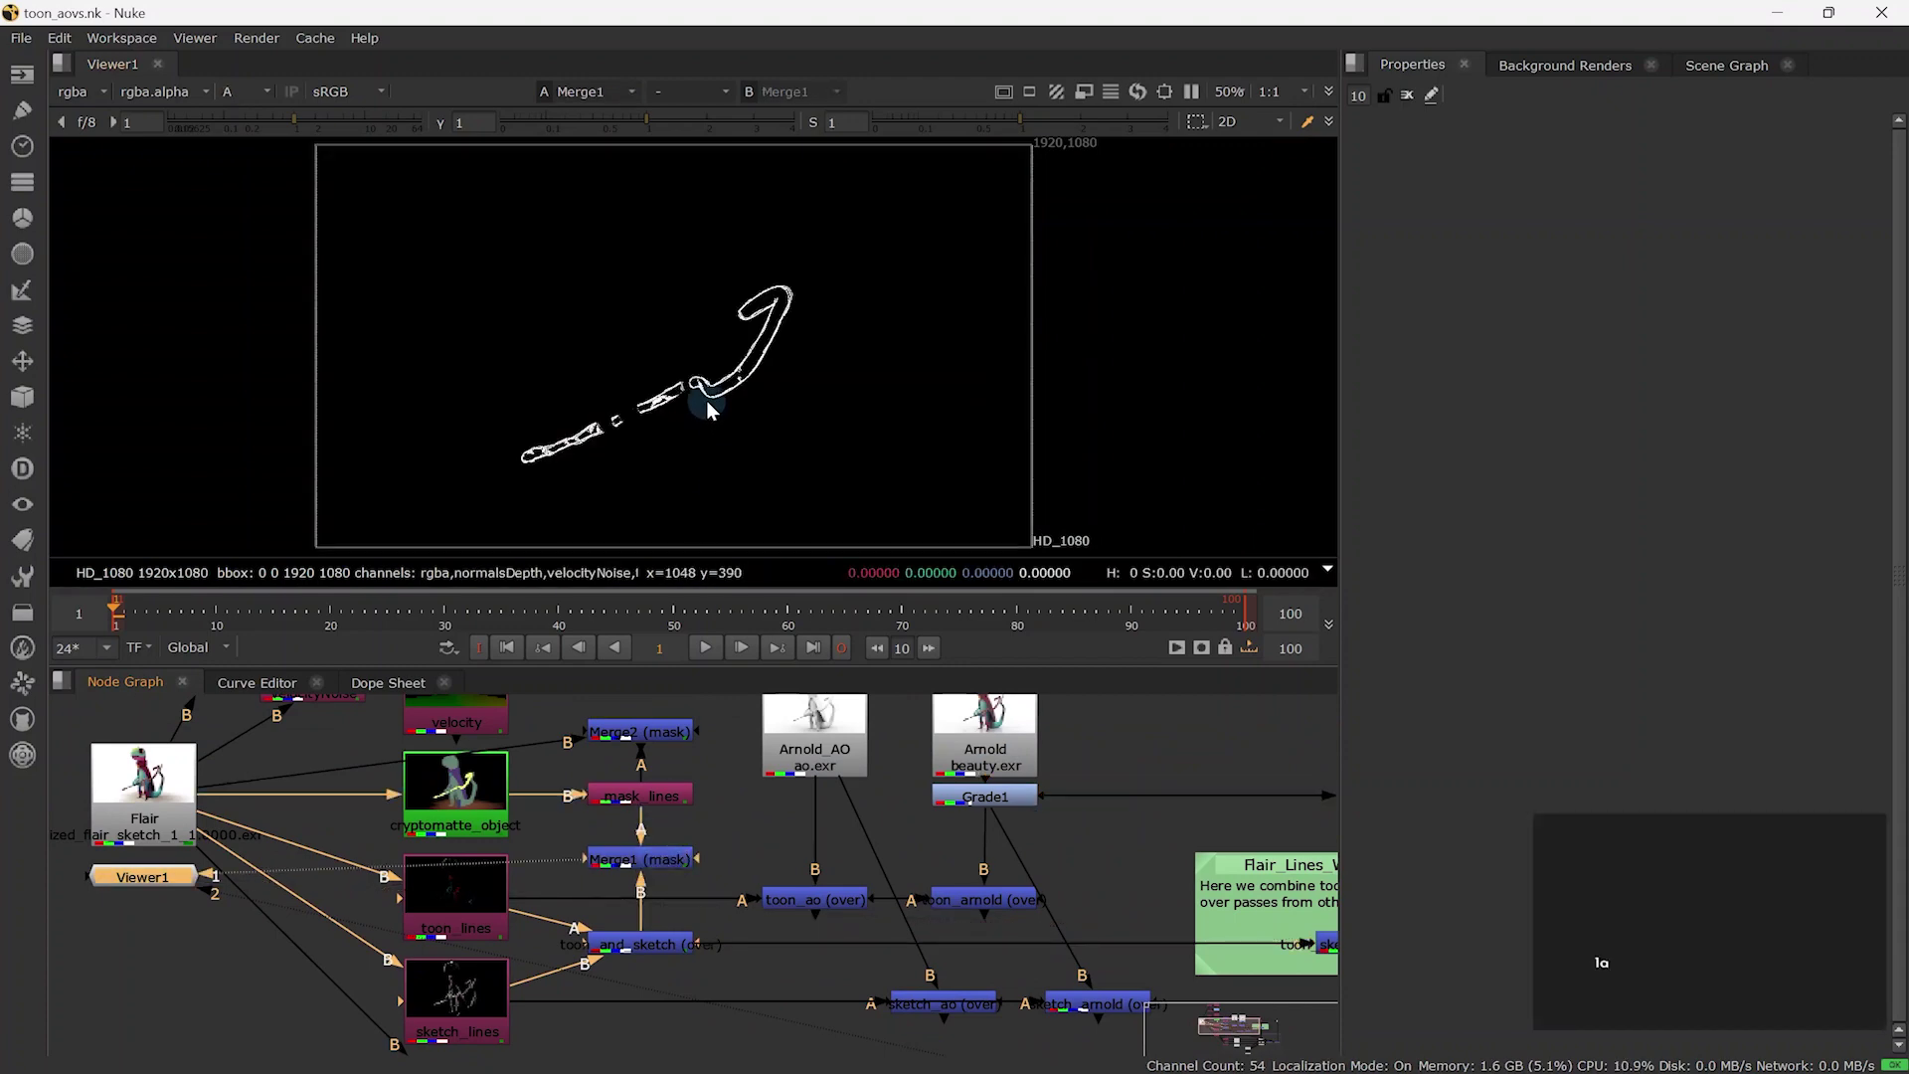
{"action": "key", "text": "a"}
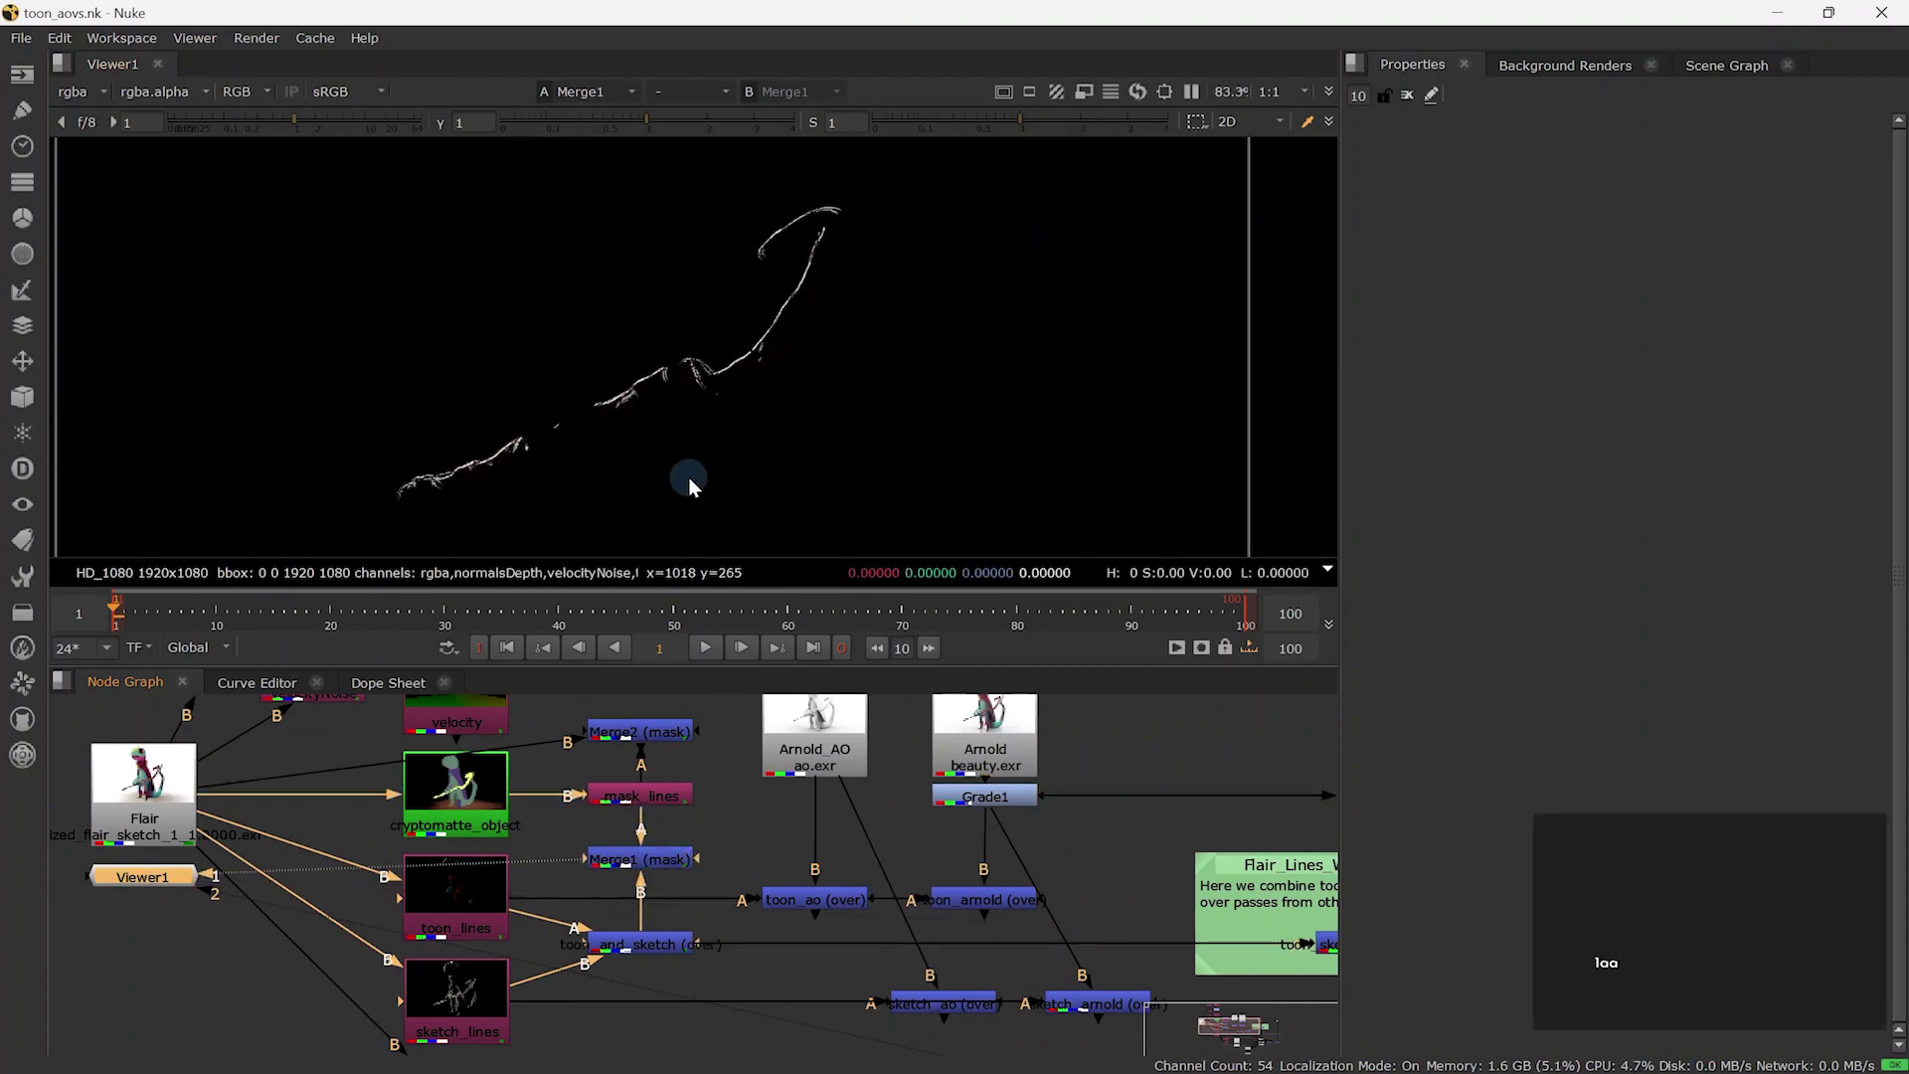
- Display the lineAOVs pass and examine the line data across the whole frame
{"action": "middle_click_drag", "start_coordinate": [608, 1044], "coordinate": [619, 843]}
{"action": "left_click", "coordinate": [486, 867]}
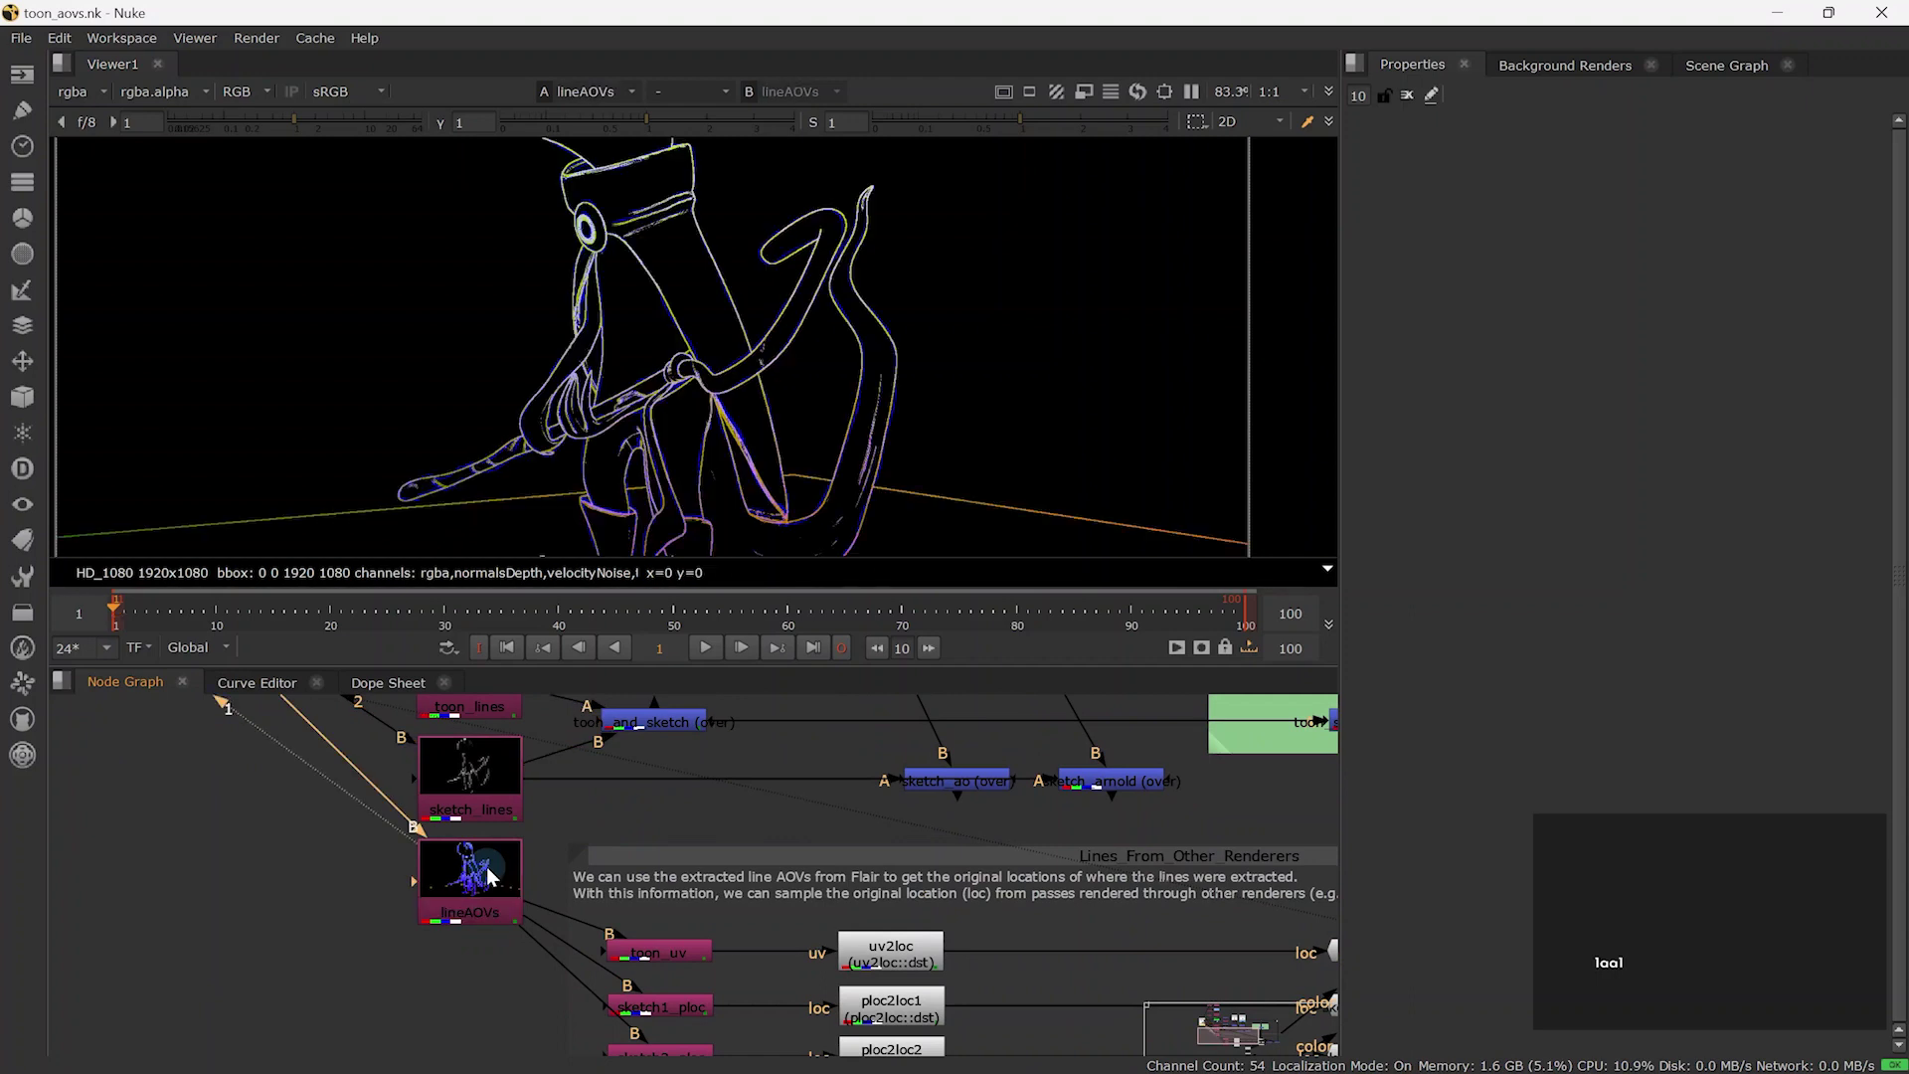
{"action": "key", "text": "1"}
{"action": "scroll", "coordinate": [702, 378], "scroll_direction": "down", "scroll_amount": 3}
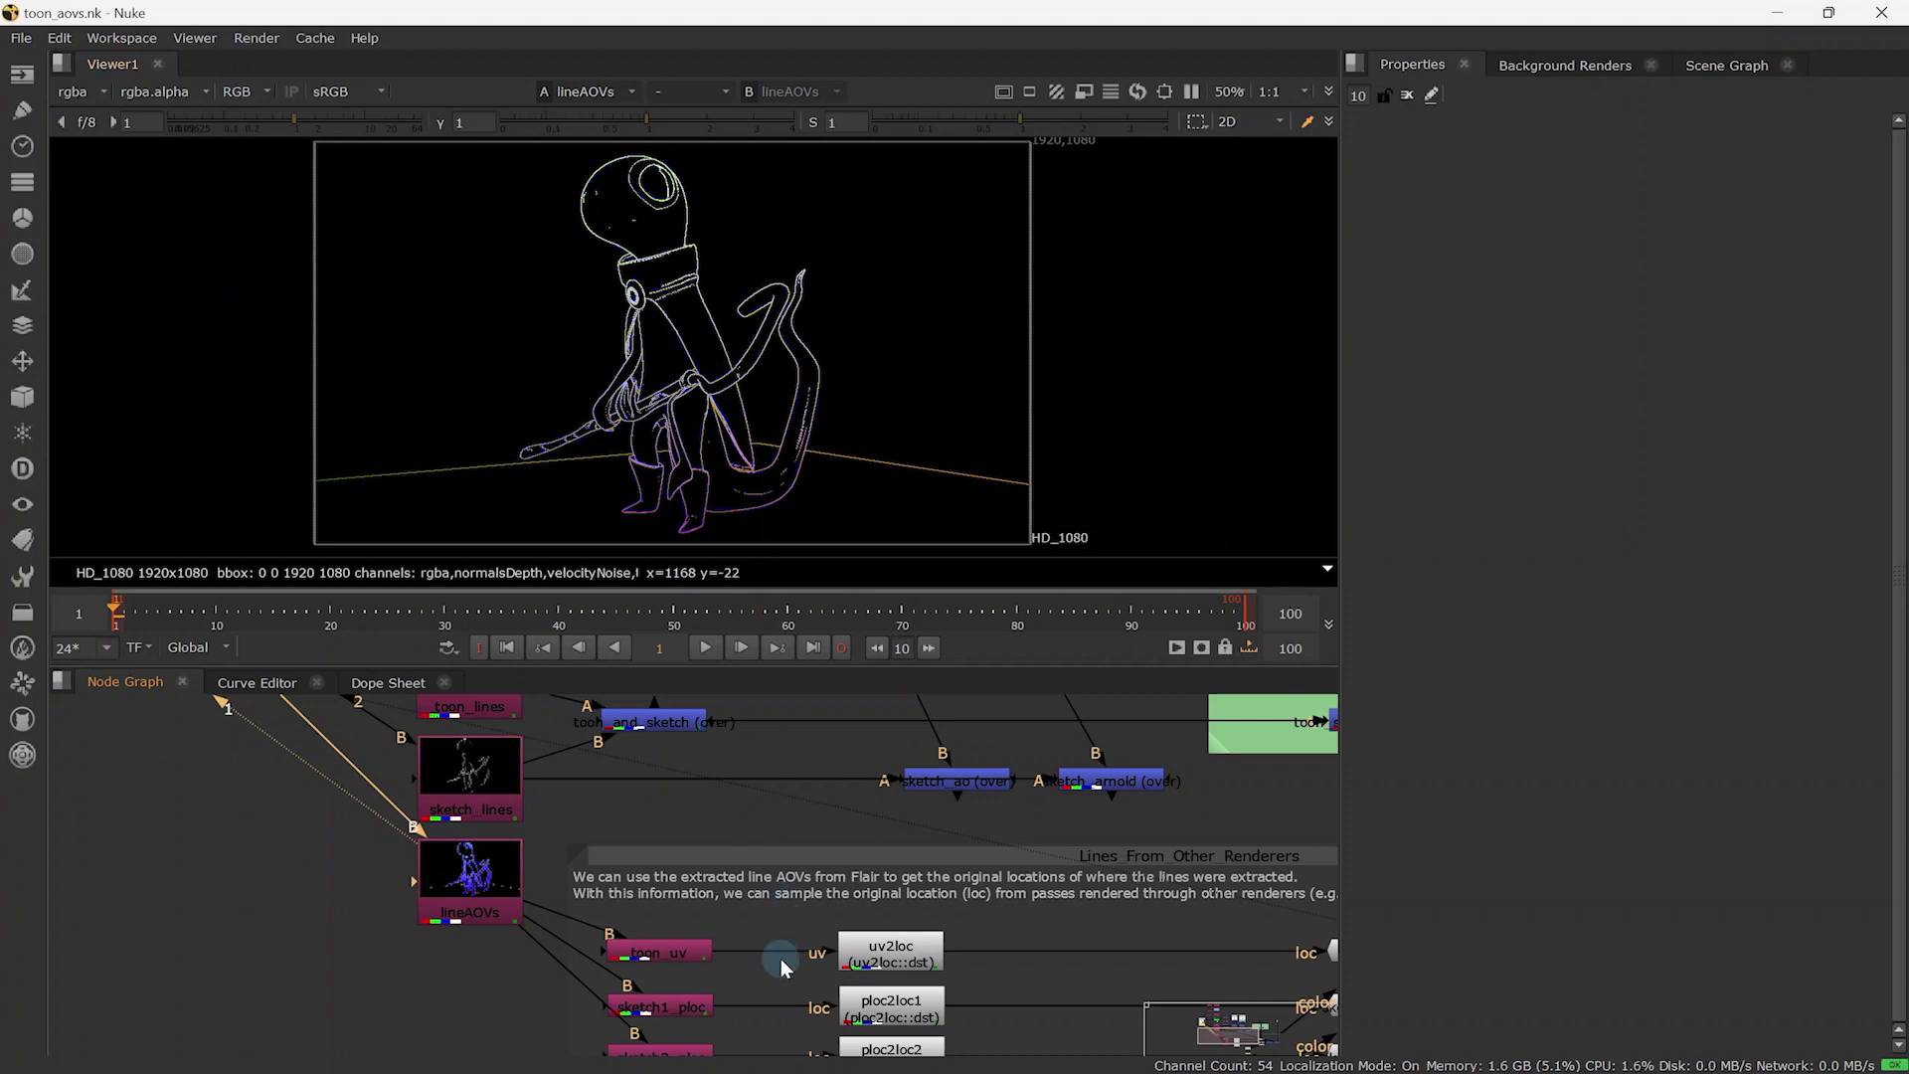
- Compare the uv2loc conversion with its toon_uv source in the viewer
{"action": "left_click", "coordinate": [895, 954]}
{"action": "key", "text": "1"}
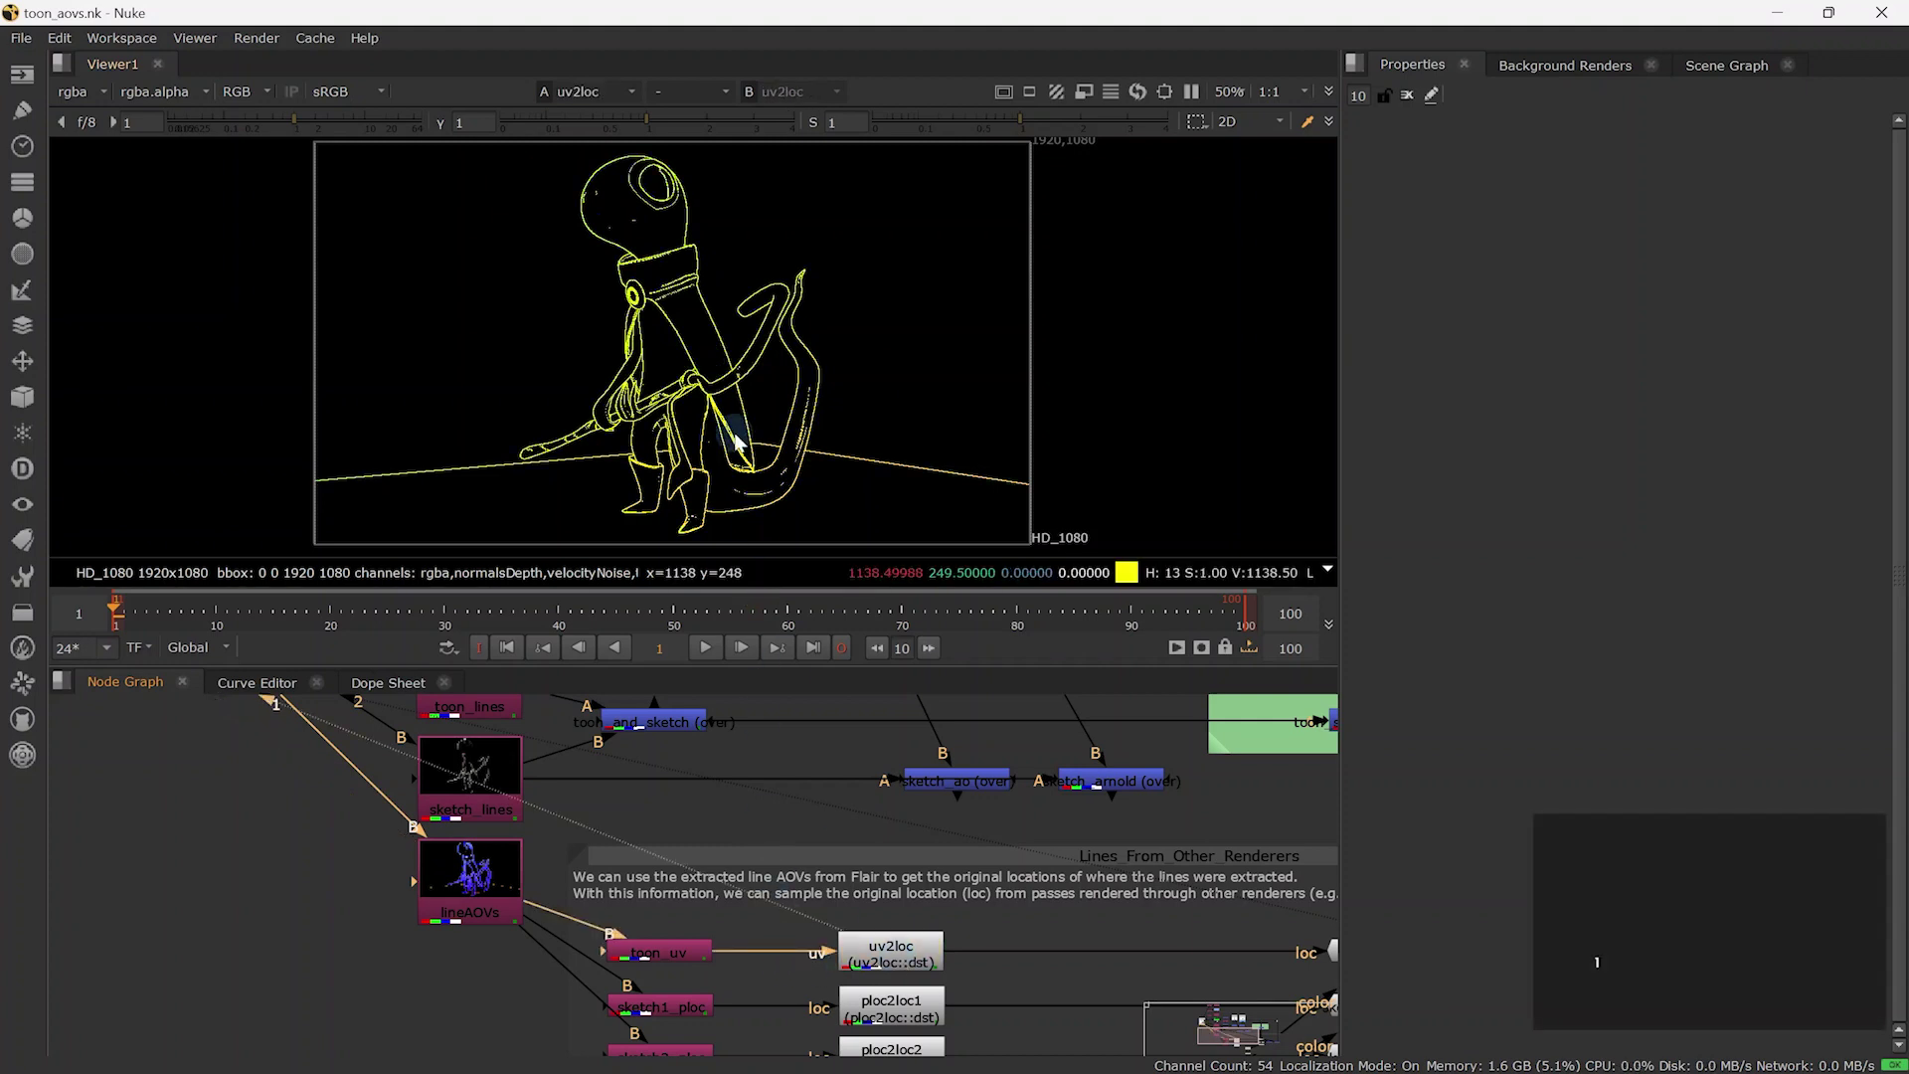
{"action": "left_click", "coordinate": [676, 955]}
{"action": "key", "text": "1"}
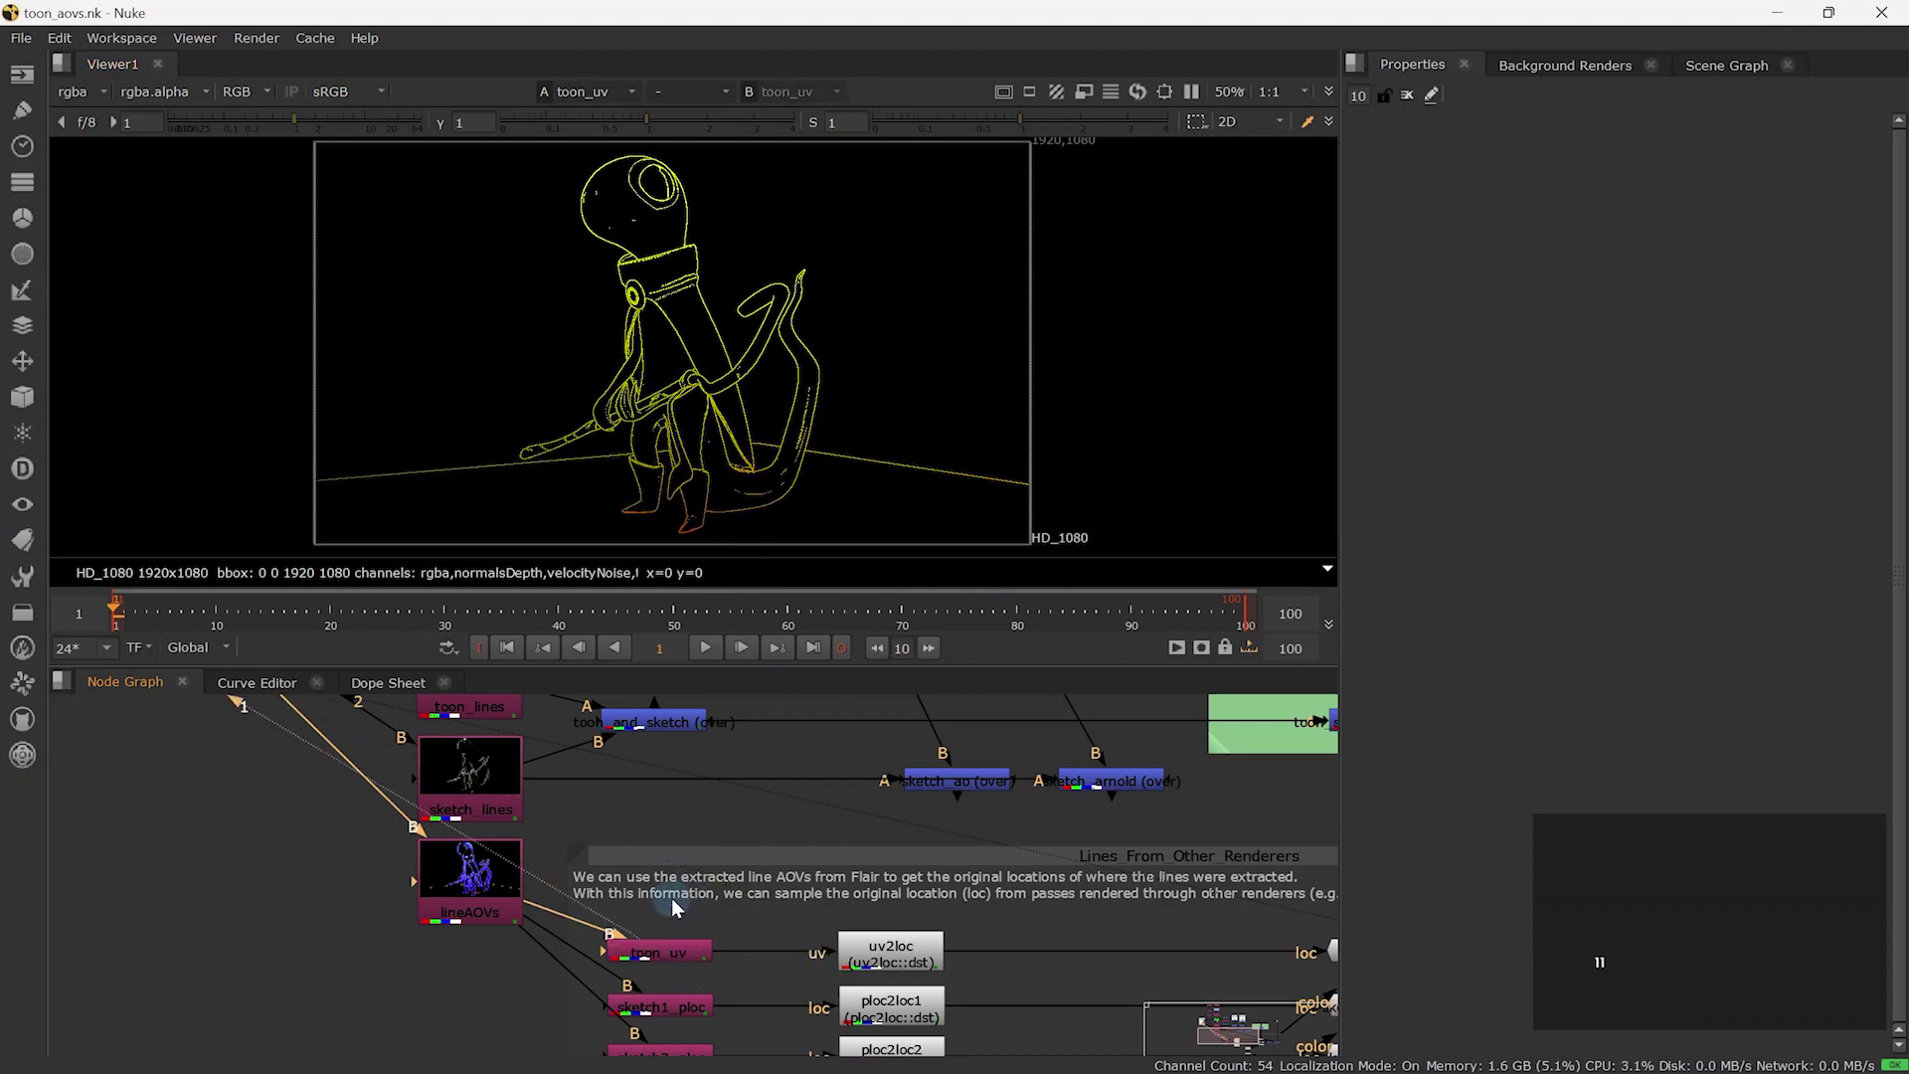
- Display the lineAOVs pass again and inspect its blue and alpha channels
{"action": "left_click", "coordinate": [467, 867]}
{"action": "key", "text": "1"}
{"action": "key", "text": "b"}
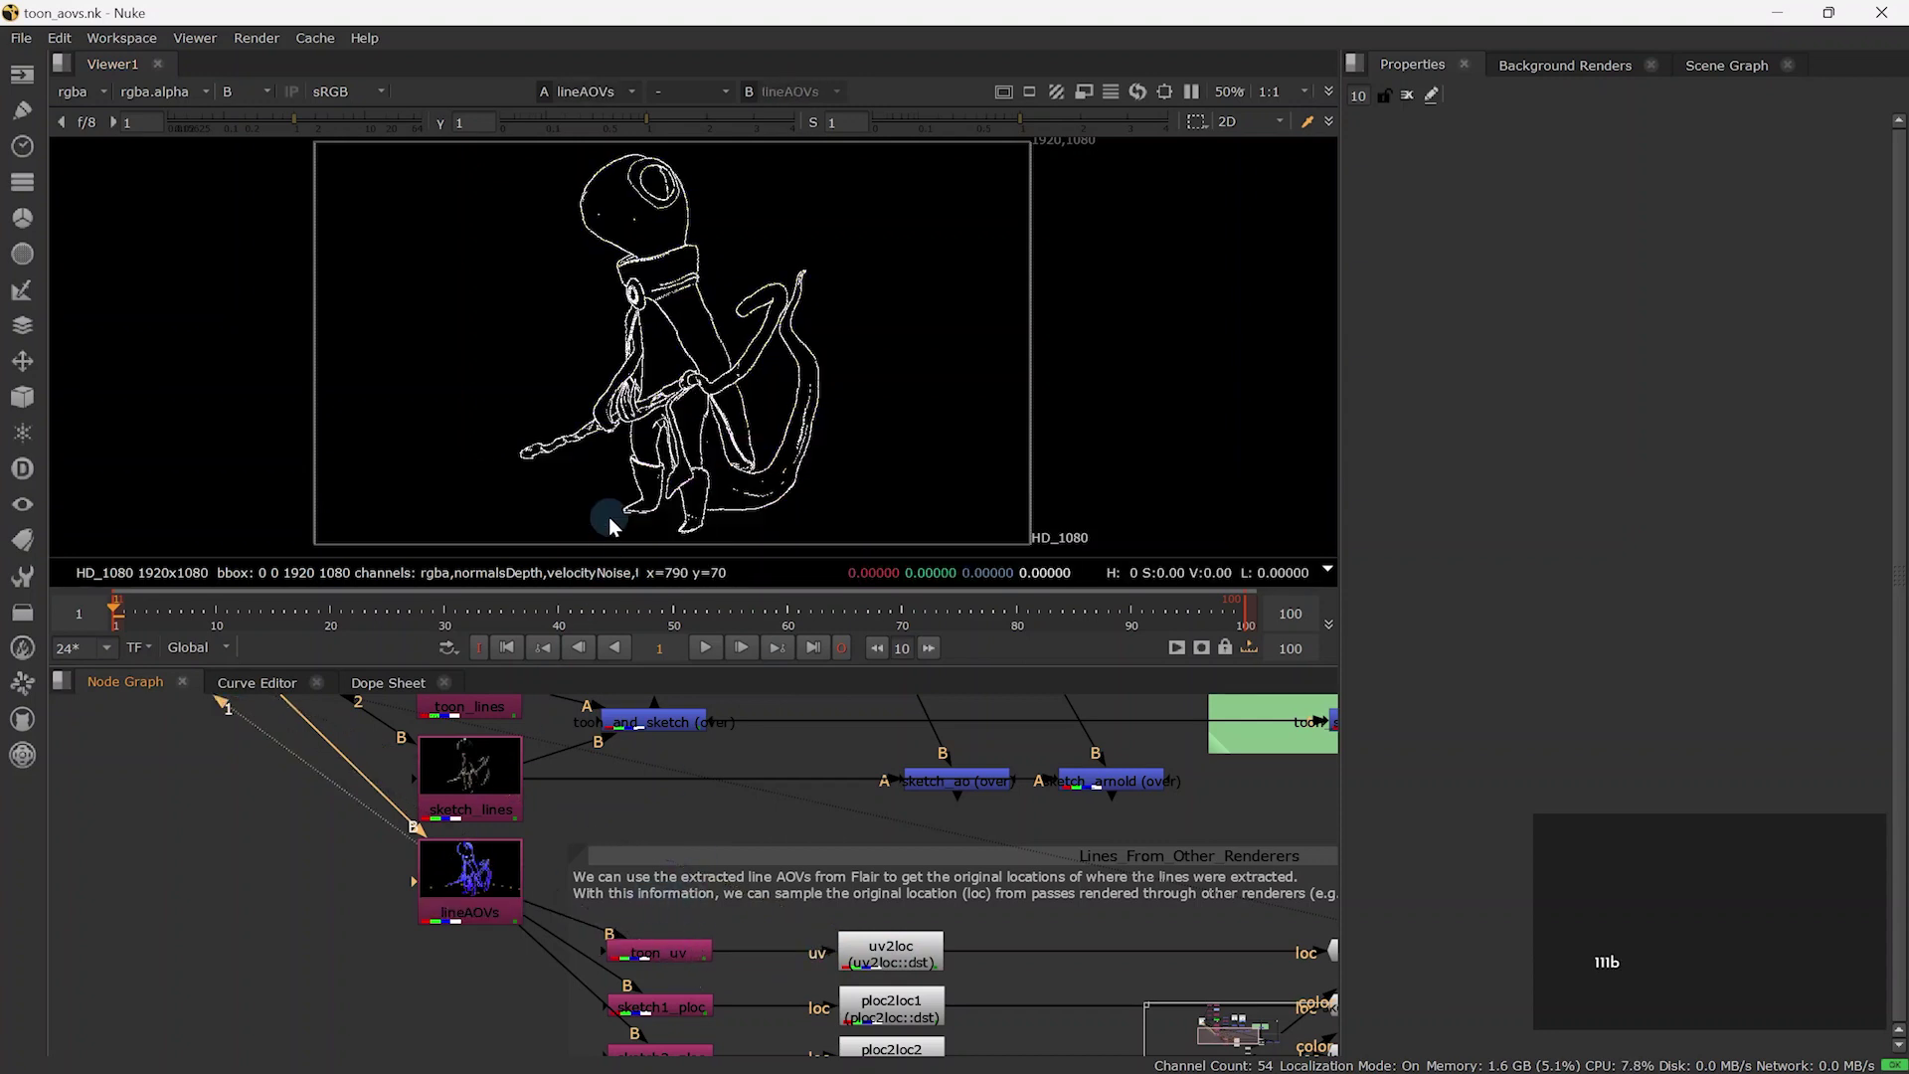
{"action": "key", "text": "a"}
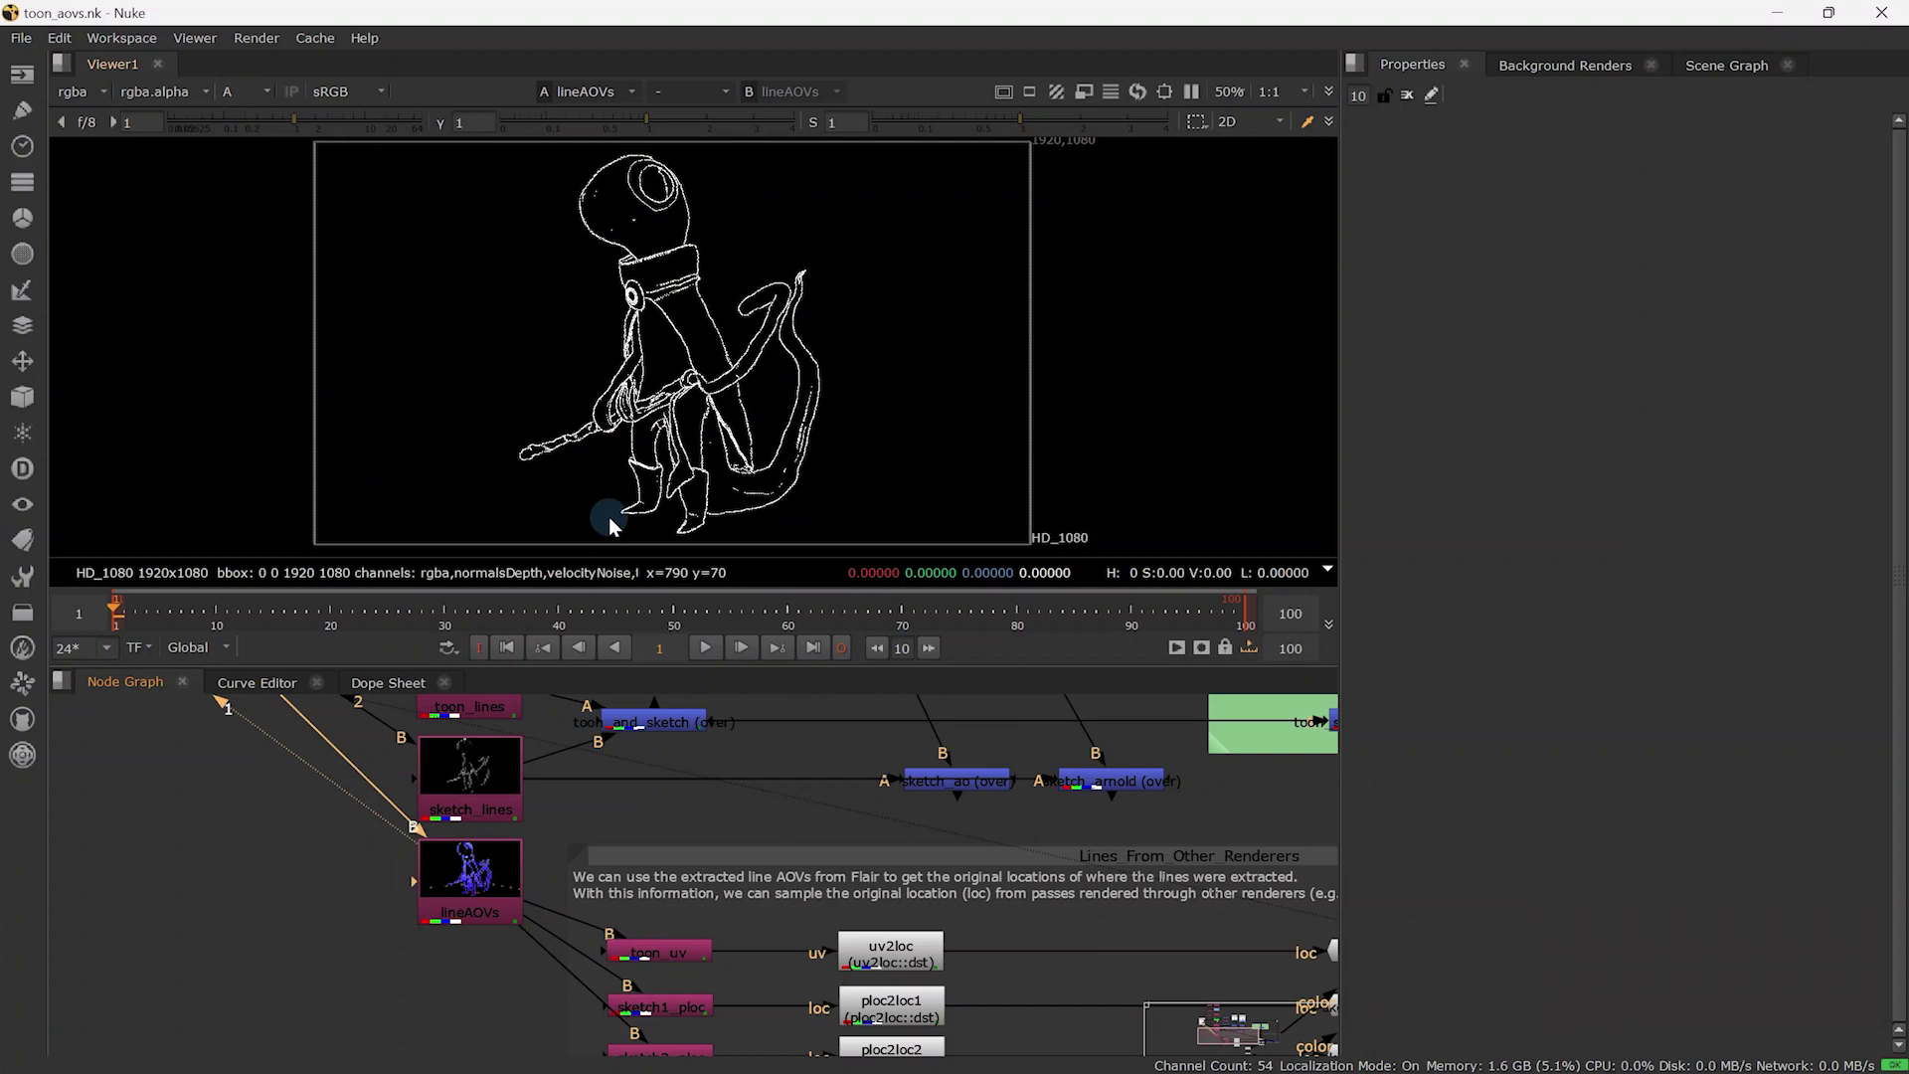
- Select the uv2loc, ploc2loc1 and ploc2loc2 nodes, and display the lineColoration result in full color
{"action": "middle_click_drag", "start_coordinate": [1134, 899], "coordinate": [815, 847]}
{"action": "left_click_drag", "start_coordinate": [507, 857], "coordinate": [684, 1037]}
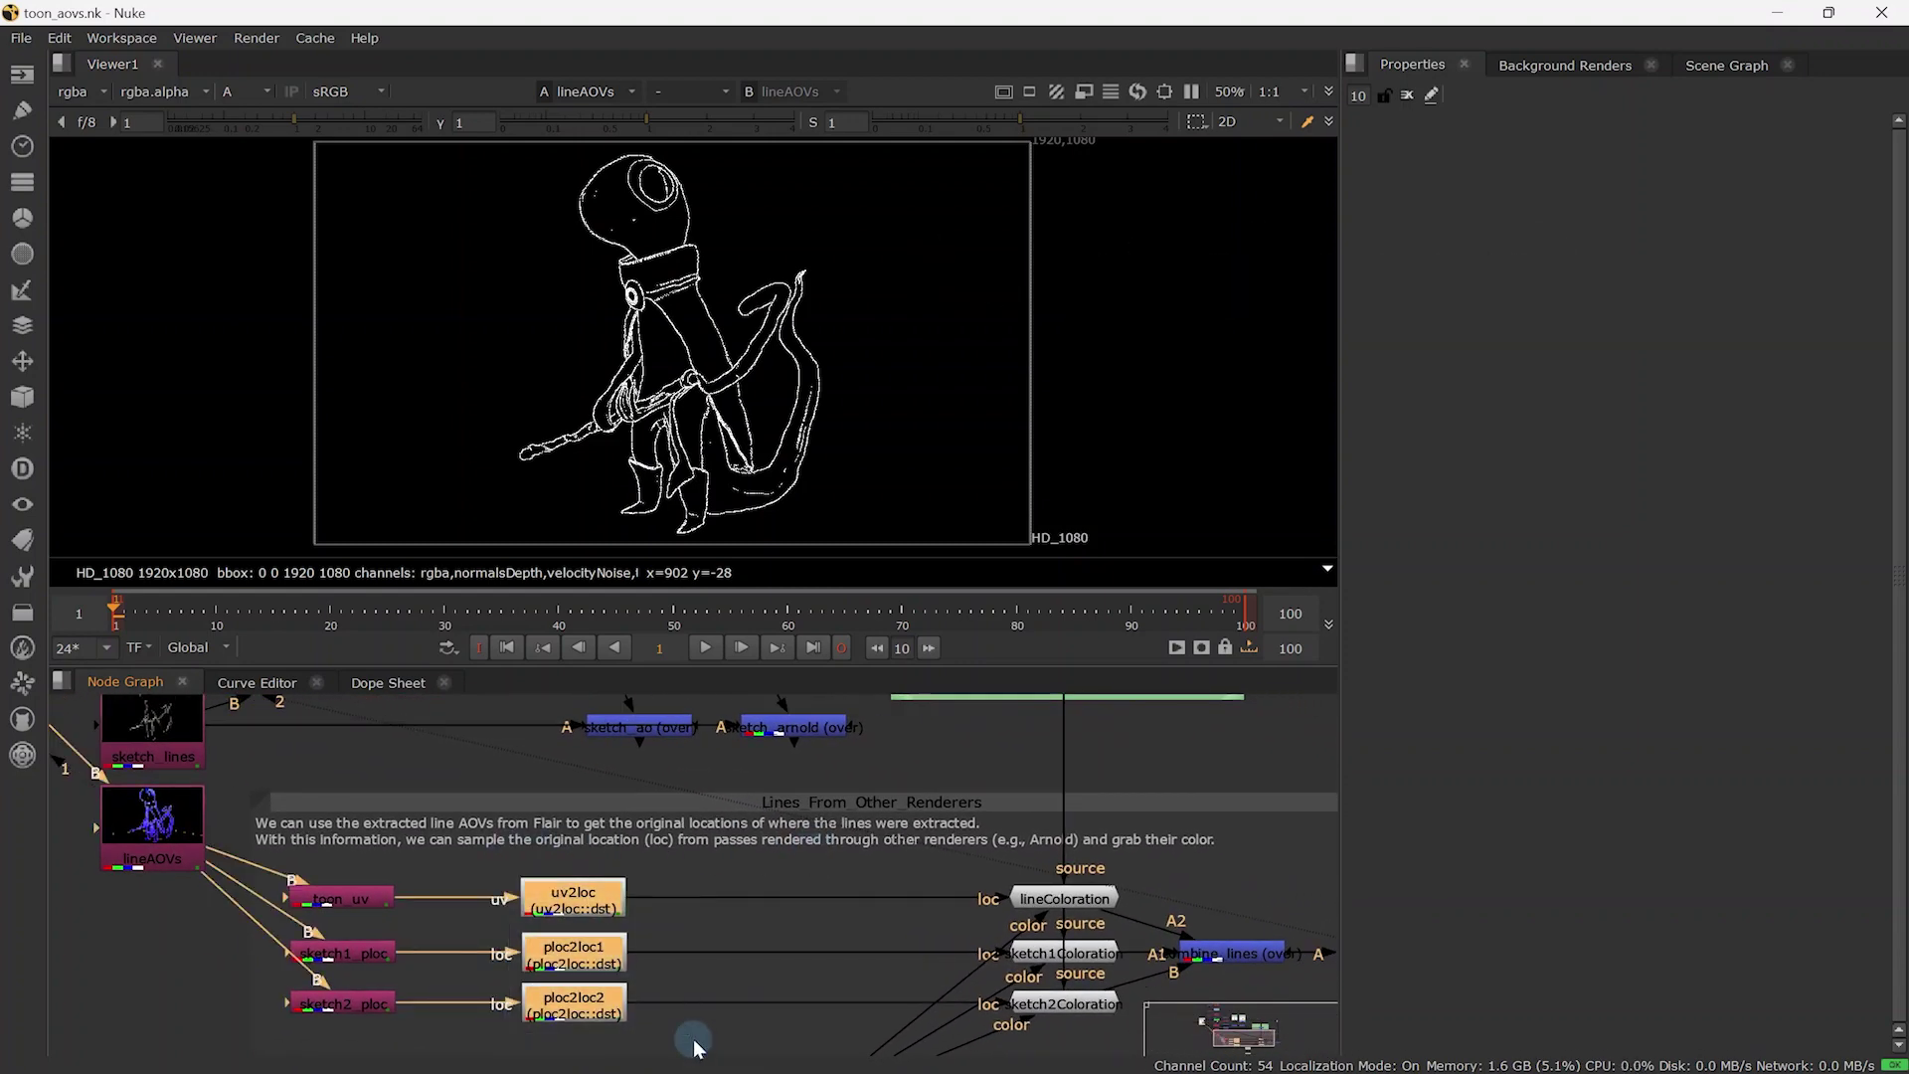
{"action": "left_click", "coordinate": [1062, 899]}
{"action": "key", "text": "1"}
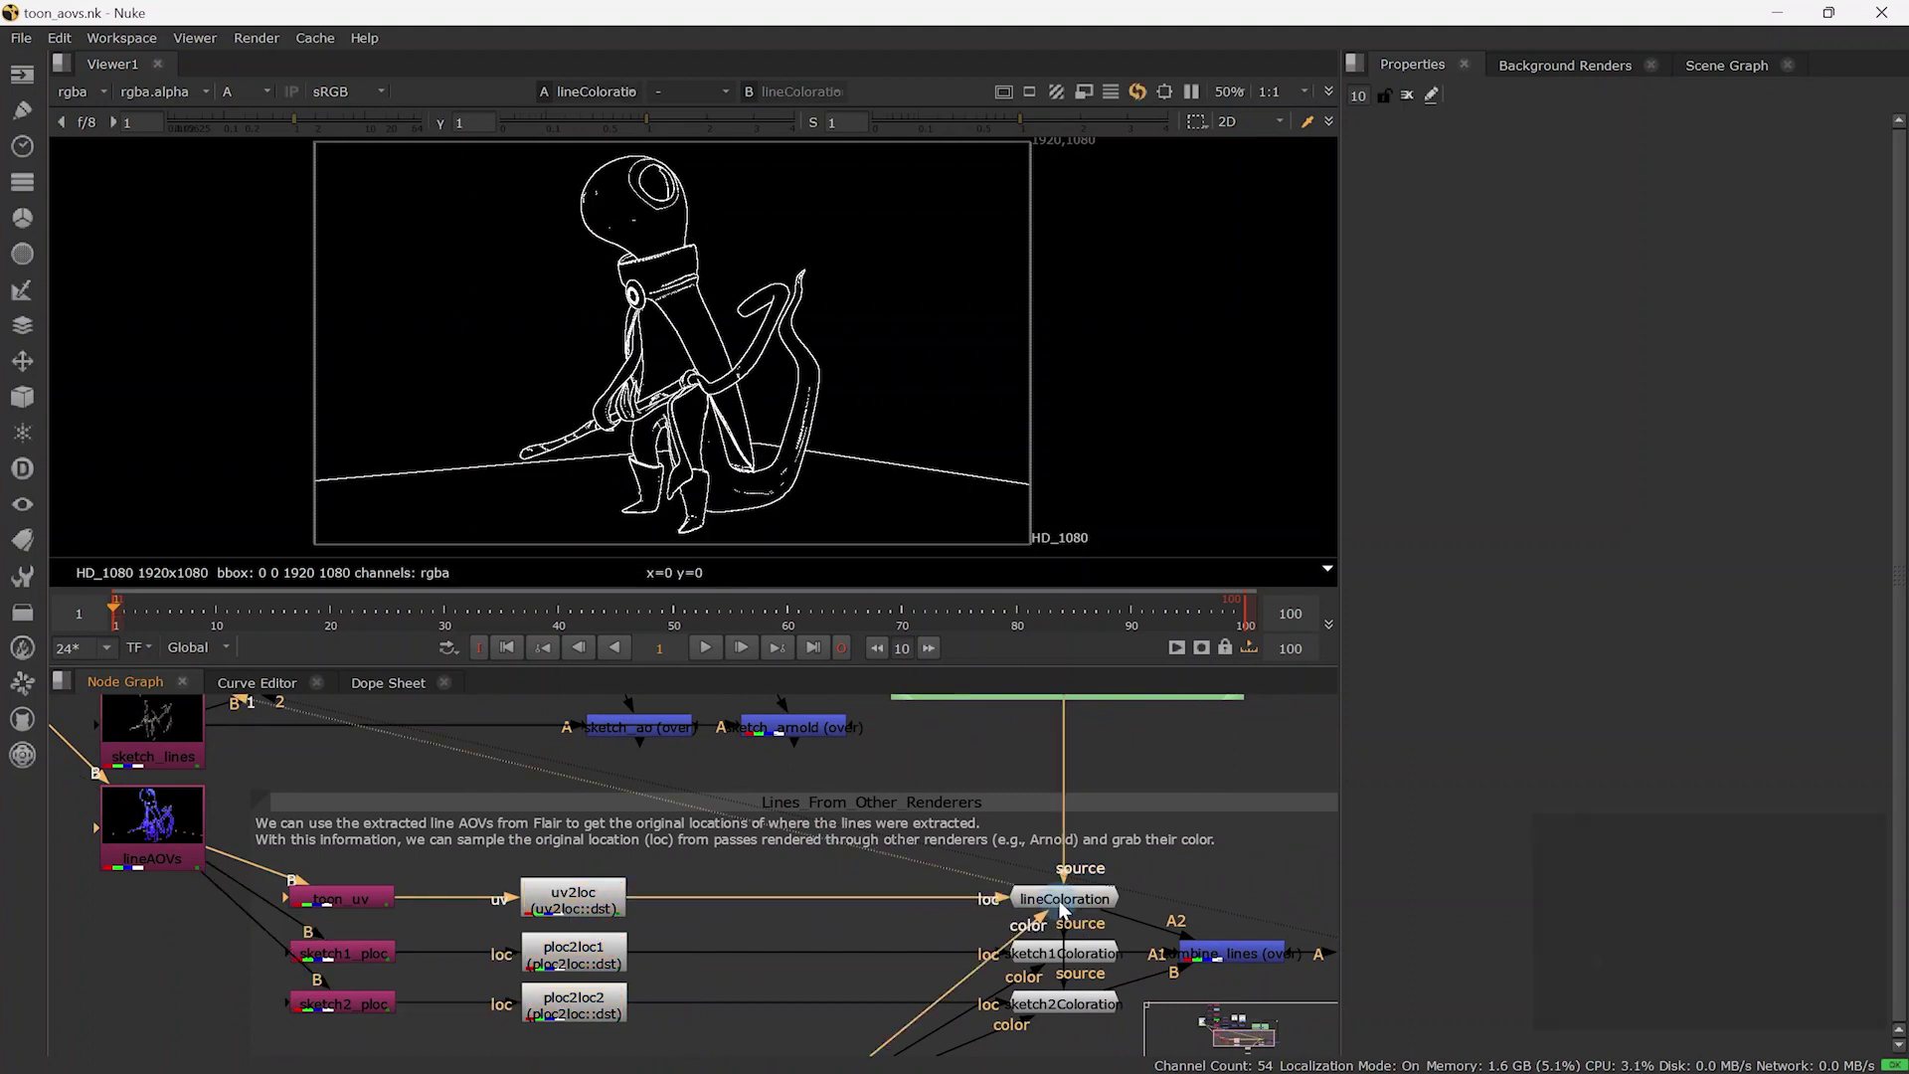
{"action": "key", "text": "a"}
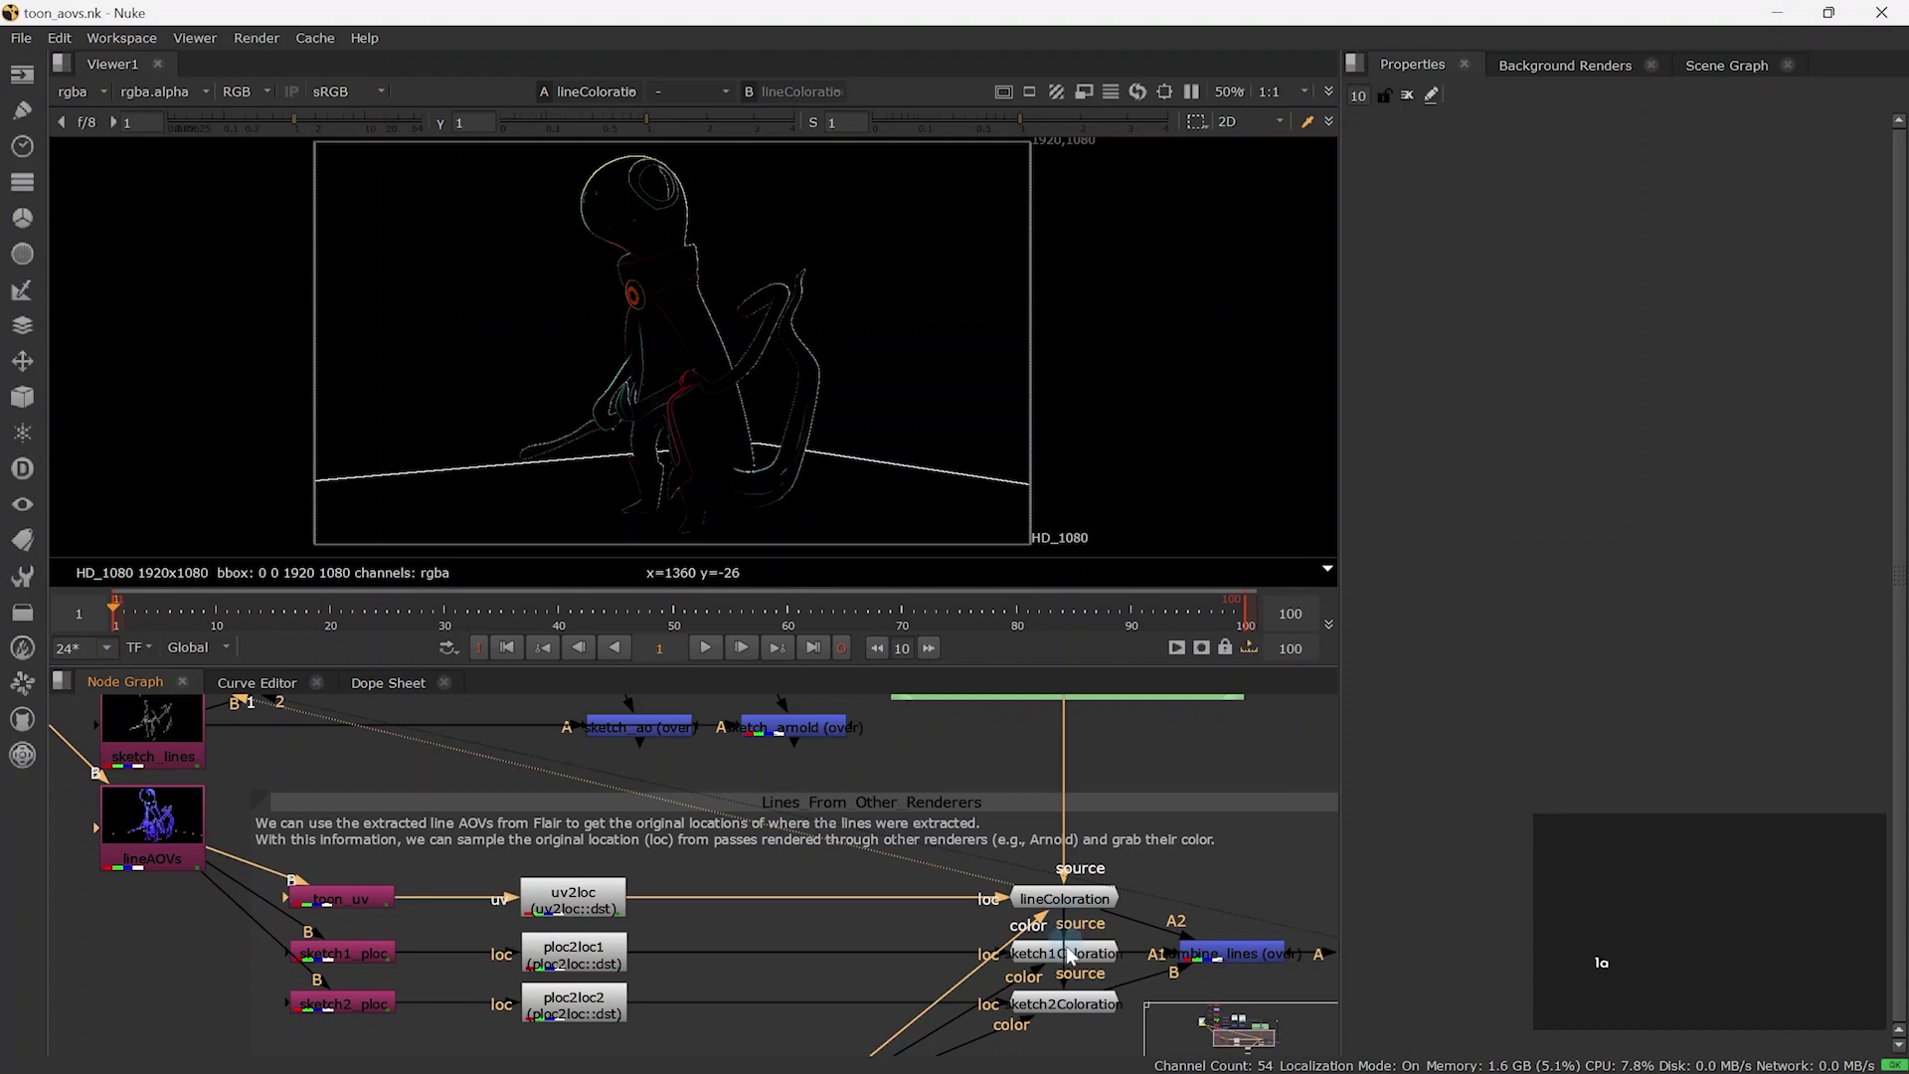
- Display the sketch1Coloration and sketch2Coloration results in the viewer
{"action": "left_click", "coordinate": [1069, 954]}
{"action": "key", "text": "1"}
{"action": "left_click", "coordinate": [1072, 1002]}
{"action": "key", "text": "1"}
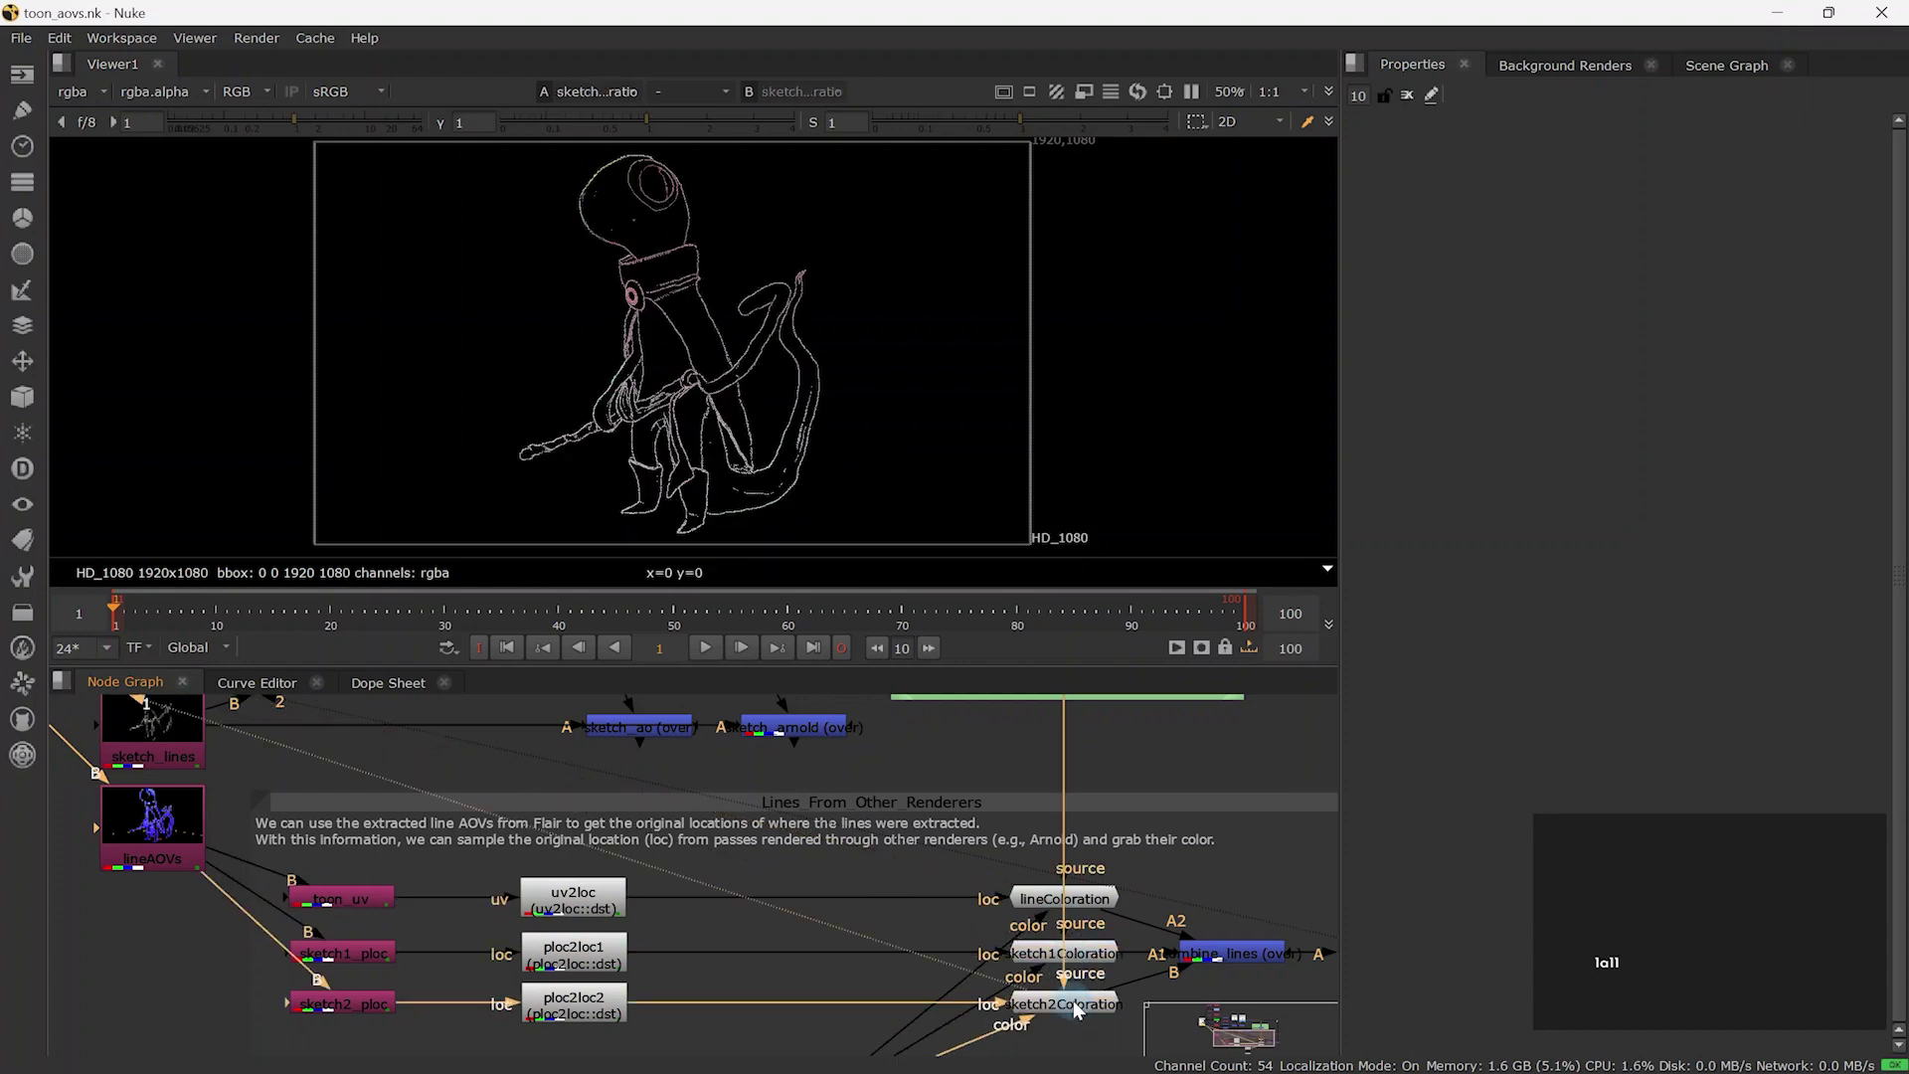
- Display the combine_lines merge result in the viewer and inspect the combined colored lines up close
{"action": "middle_click_drag", "start_coordinate": [1072, 1002], "coordinate": [914, 956]}
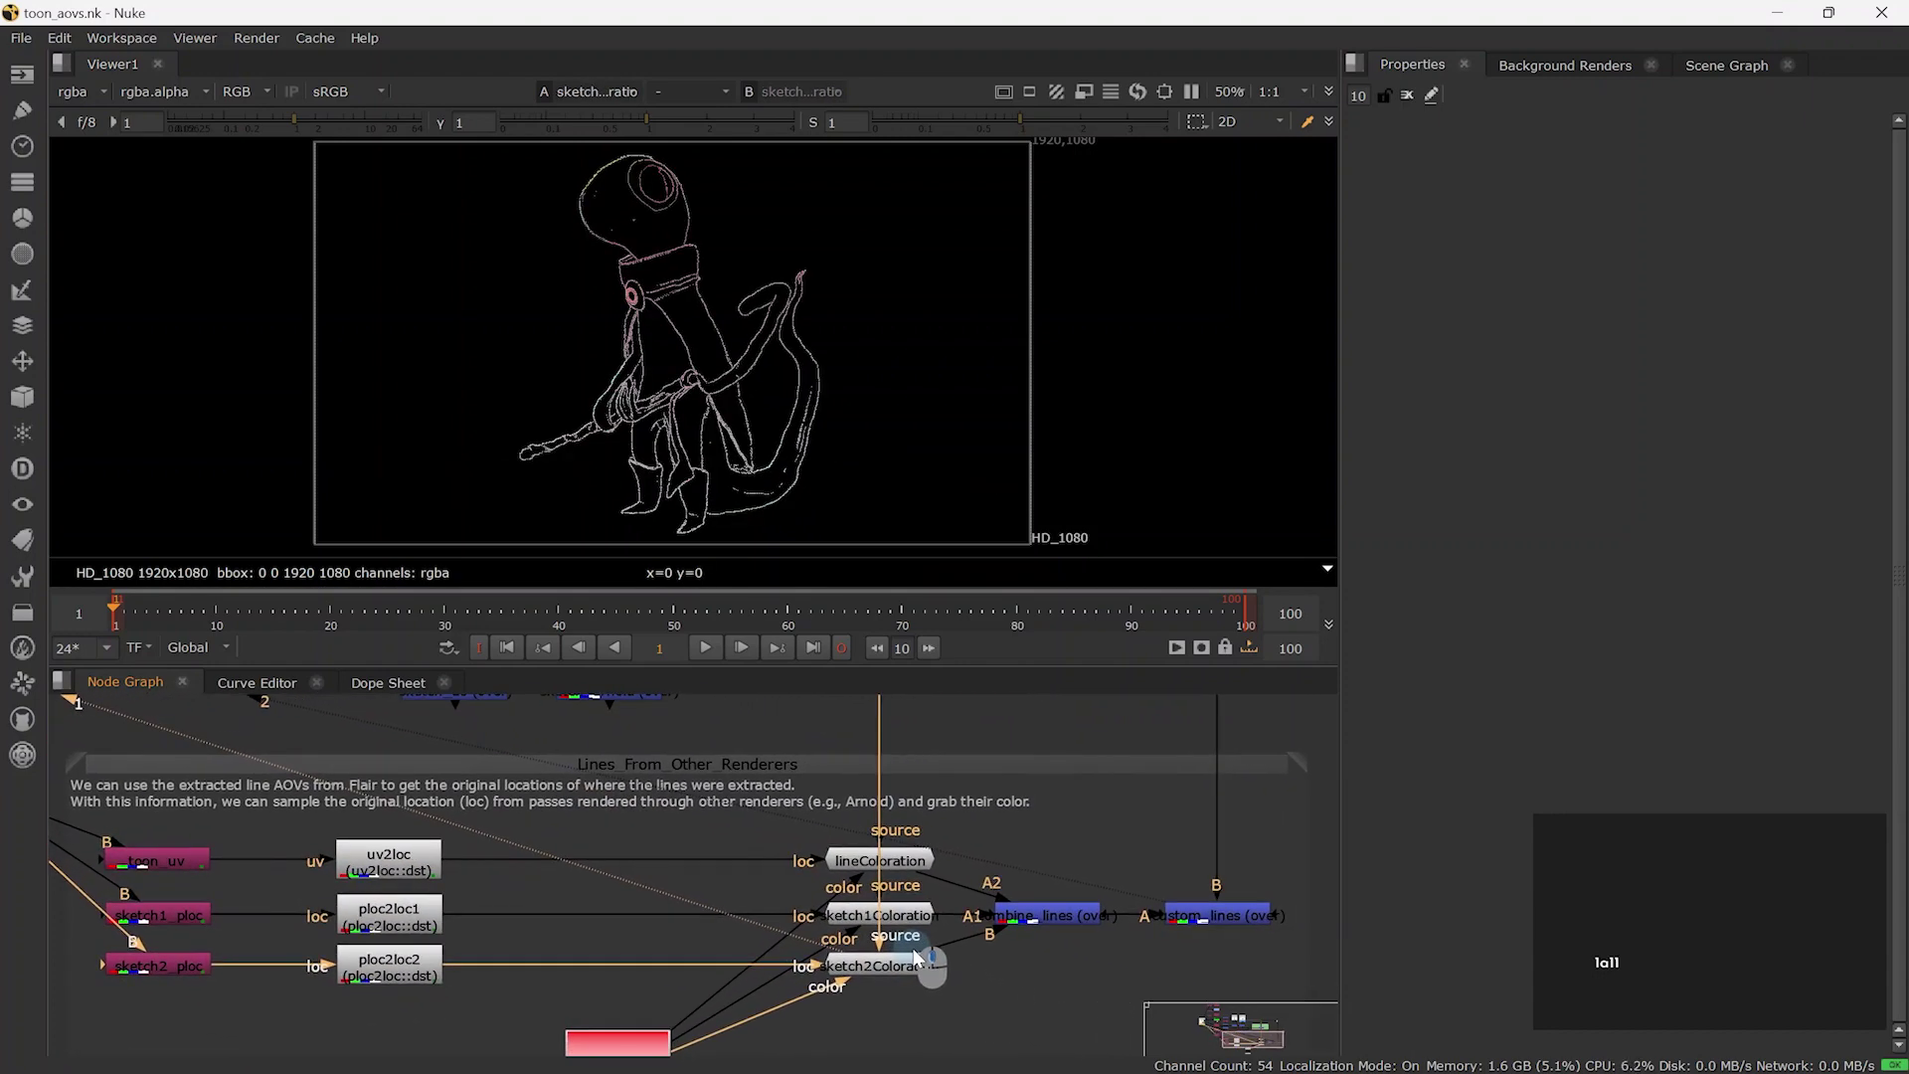
{"action": "scroll", "coordinate": [897, 768], "scroll_direction": "down", "scroll_amount": 3}
{"action": "middle_click_drag", "start_coordinate": [897, 762], "coordinate": [906, 928]}
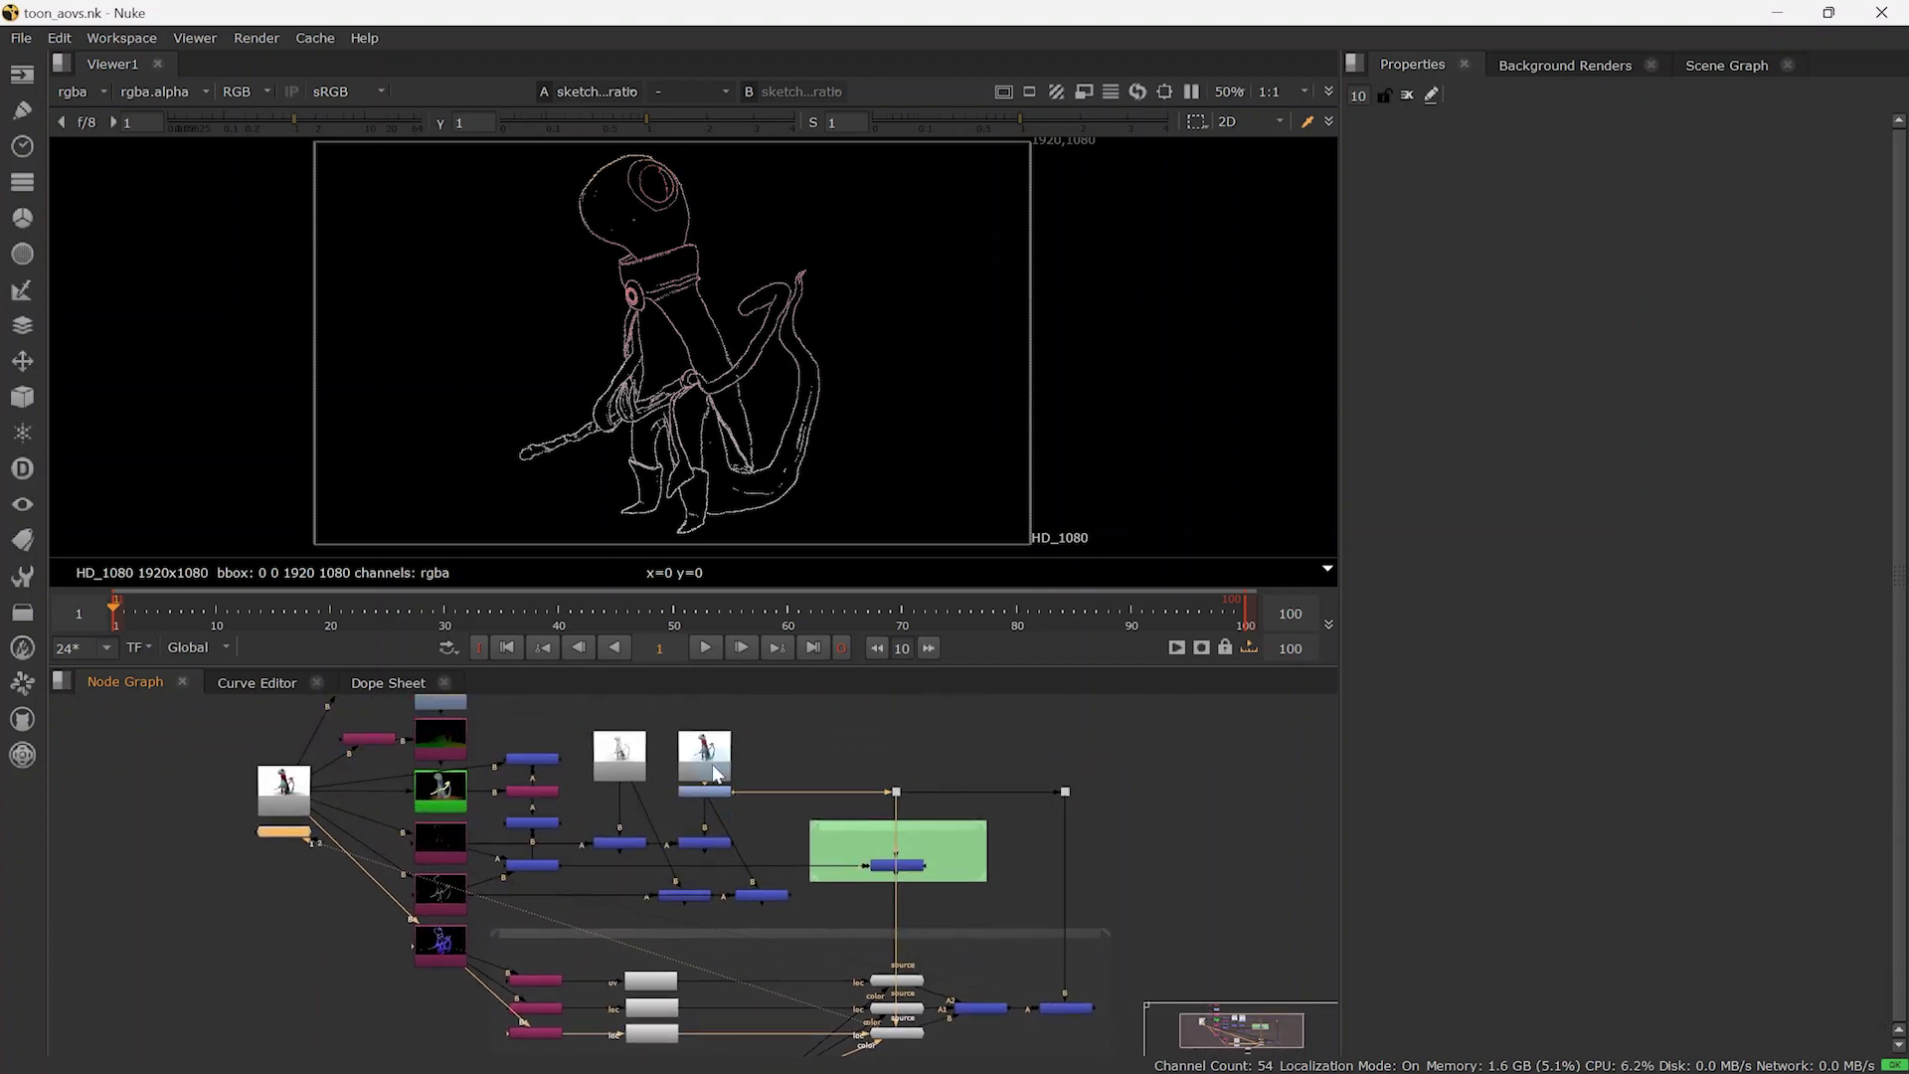
{"action": "scroll", "coordinate": [875, 938], "scroll_direction": "up", "scroll_amount": 5}
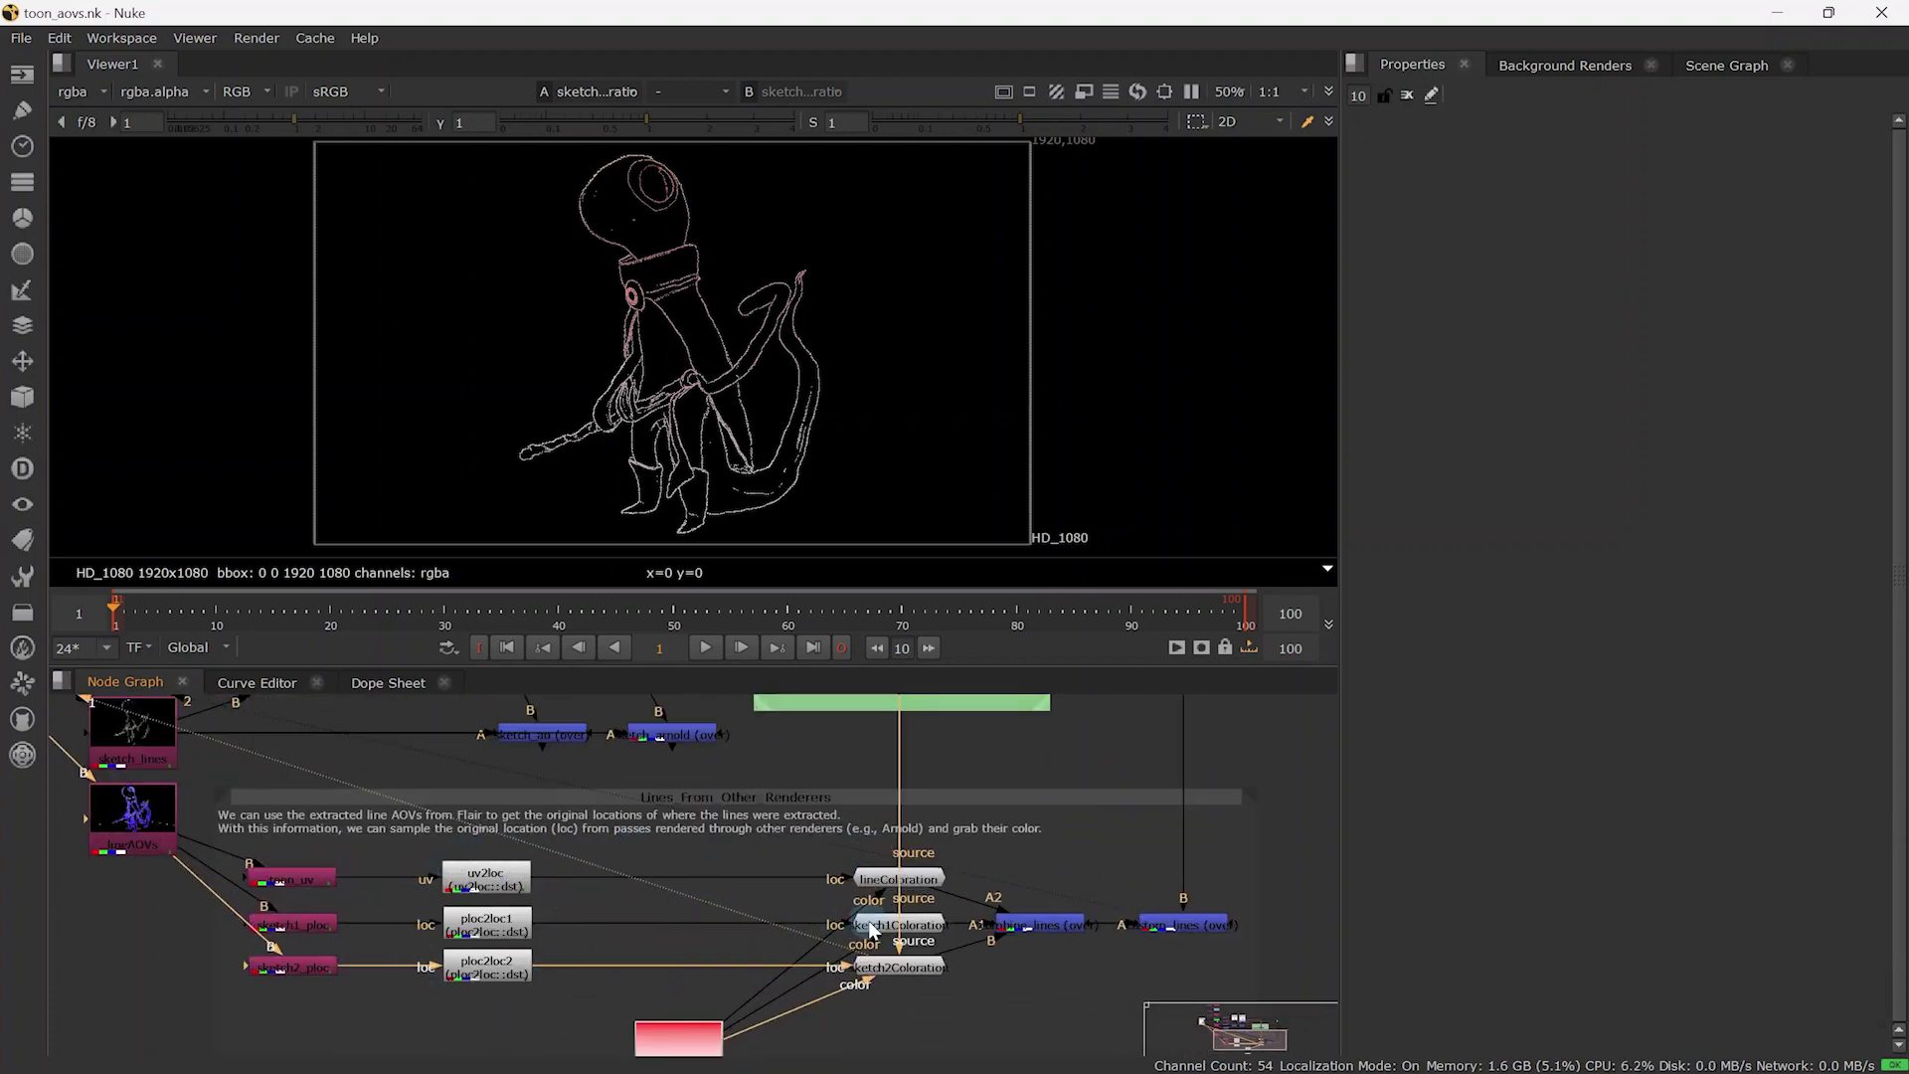
{"action": "middle_click_drag", "start_coordinate": [871, 930], "coordinate": [701, 944]}
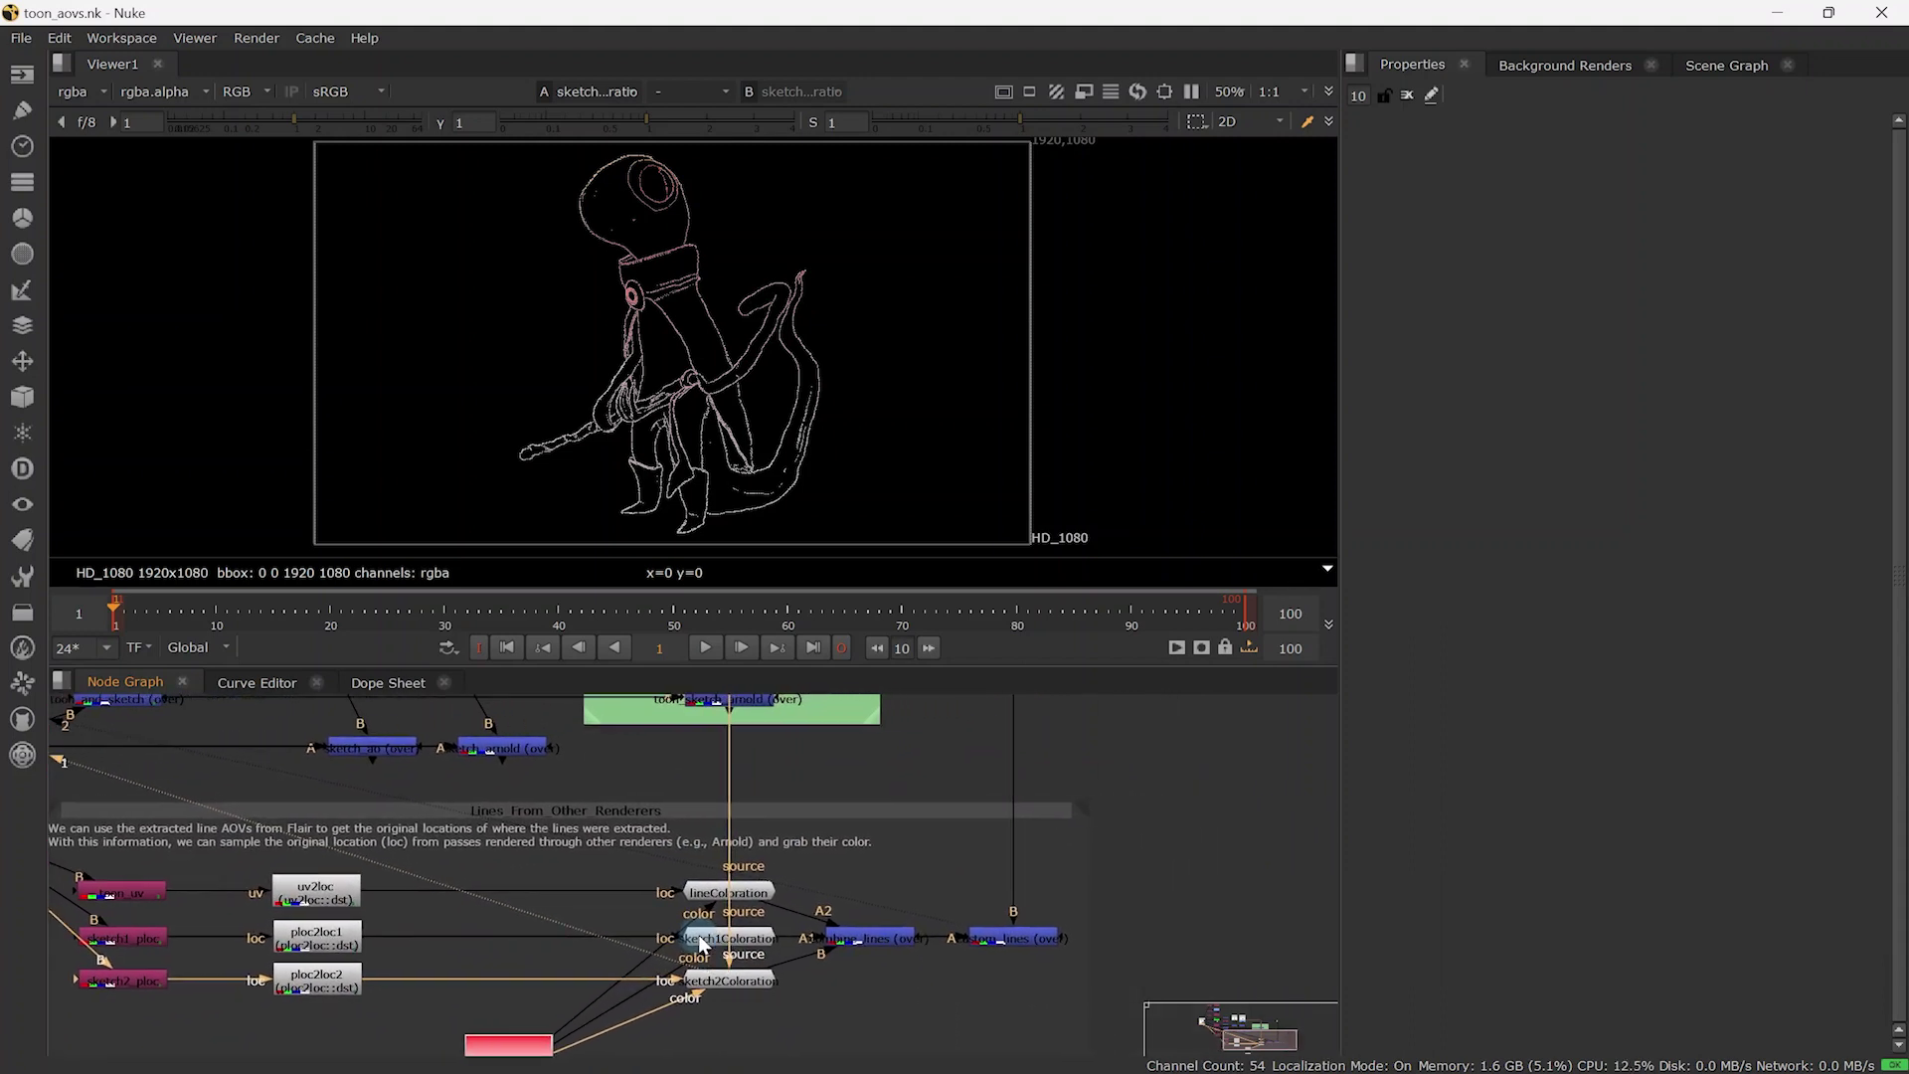
{"action": "left_click", "coordinate": [870, 939]}
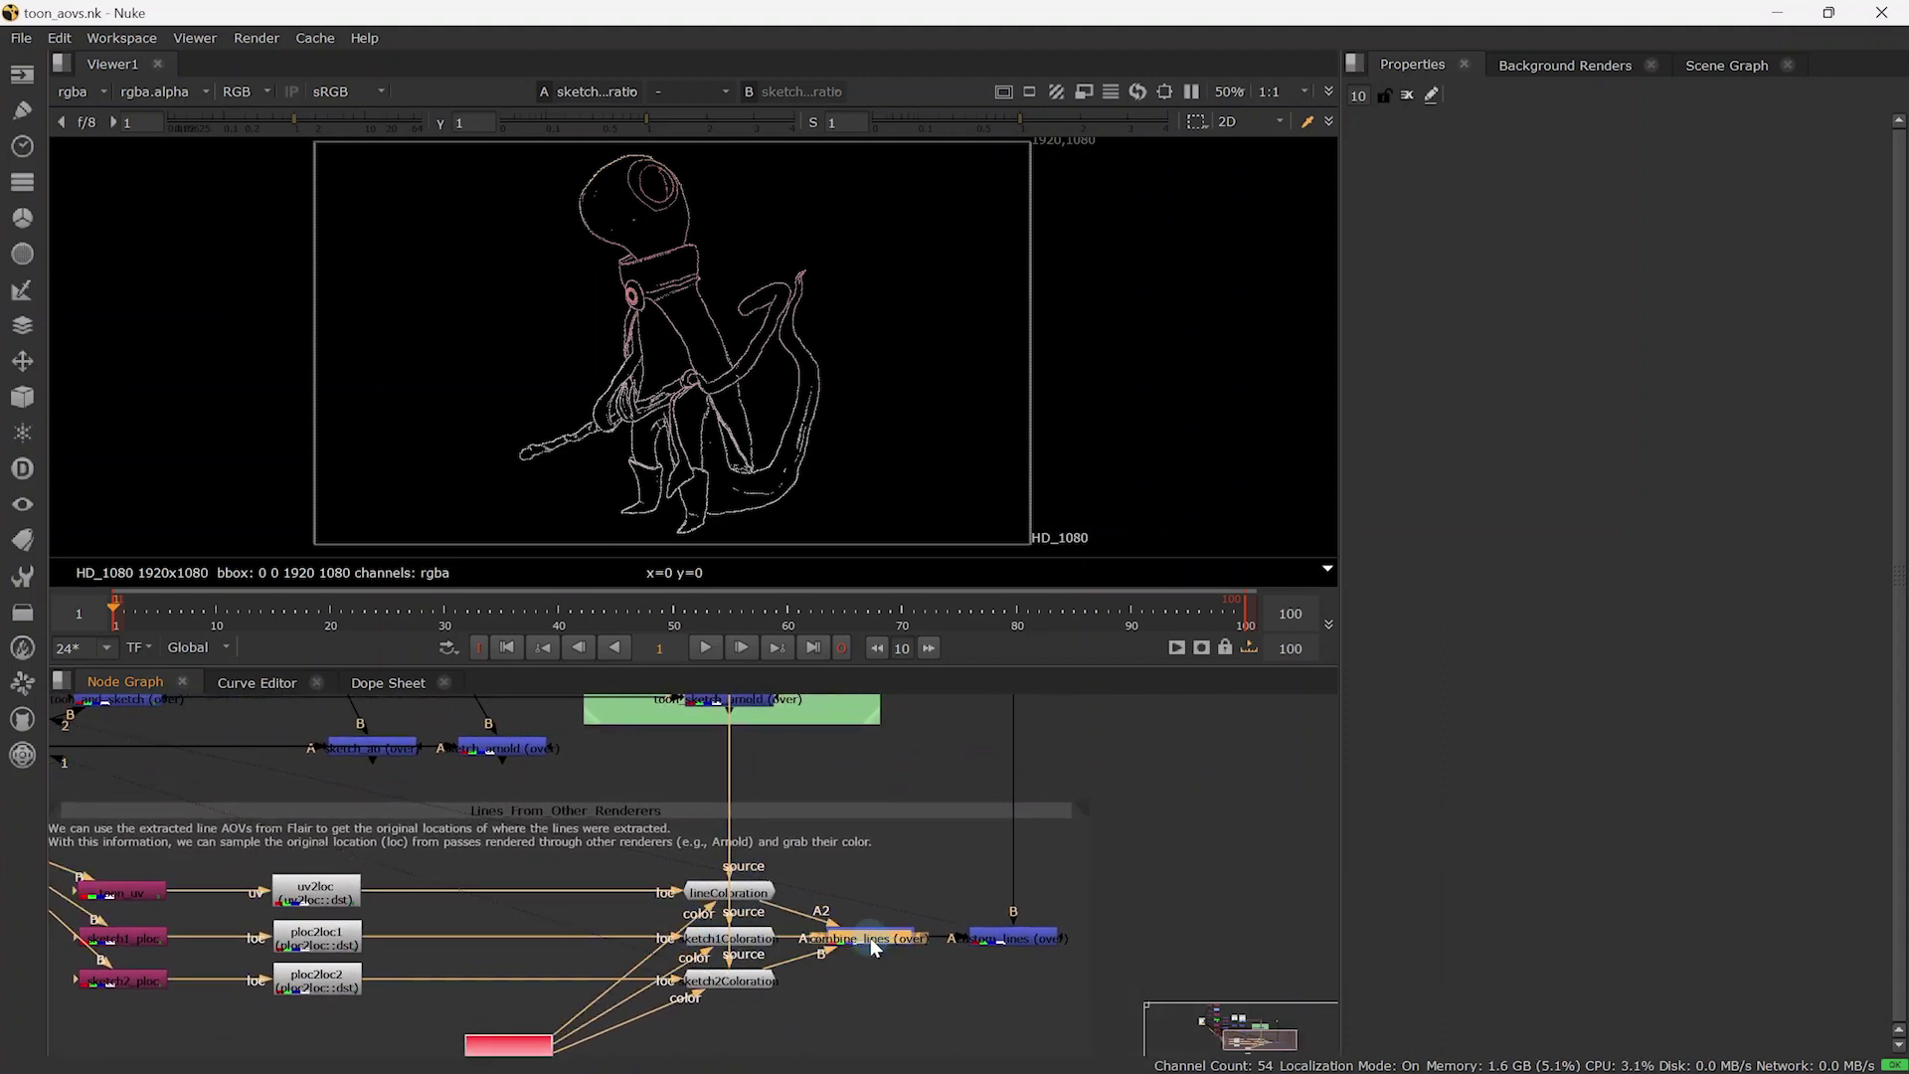
{"action": "key", "text": "1"}
{"action": "scroll", "coordinate": [671, 427], "scroll_direction": "up", "scroll_amount": 1}
{"action": "scroll", "coordinate": [671, 427], "scroll_direction": "up", "scroll_amount": 2}
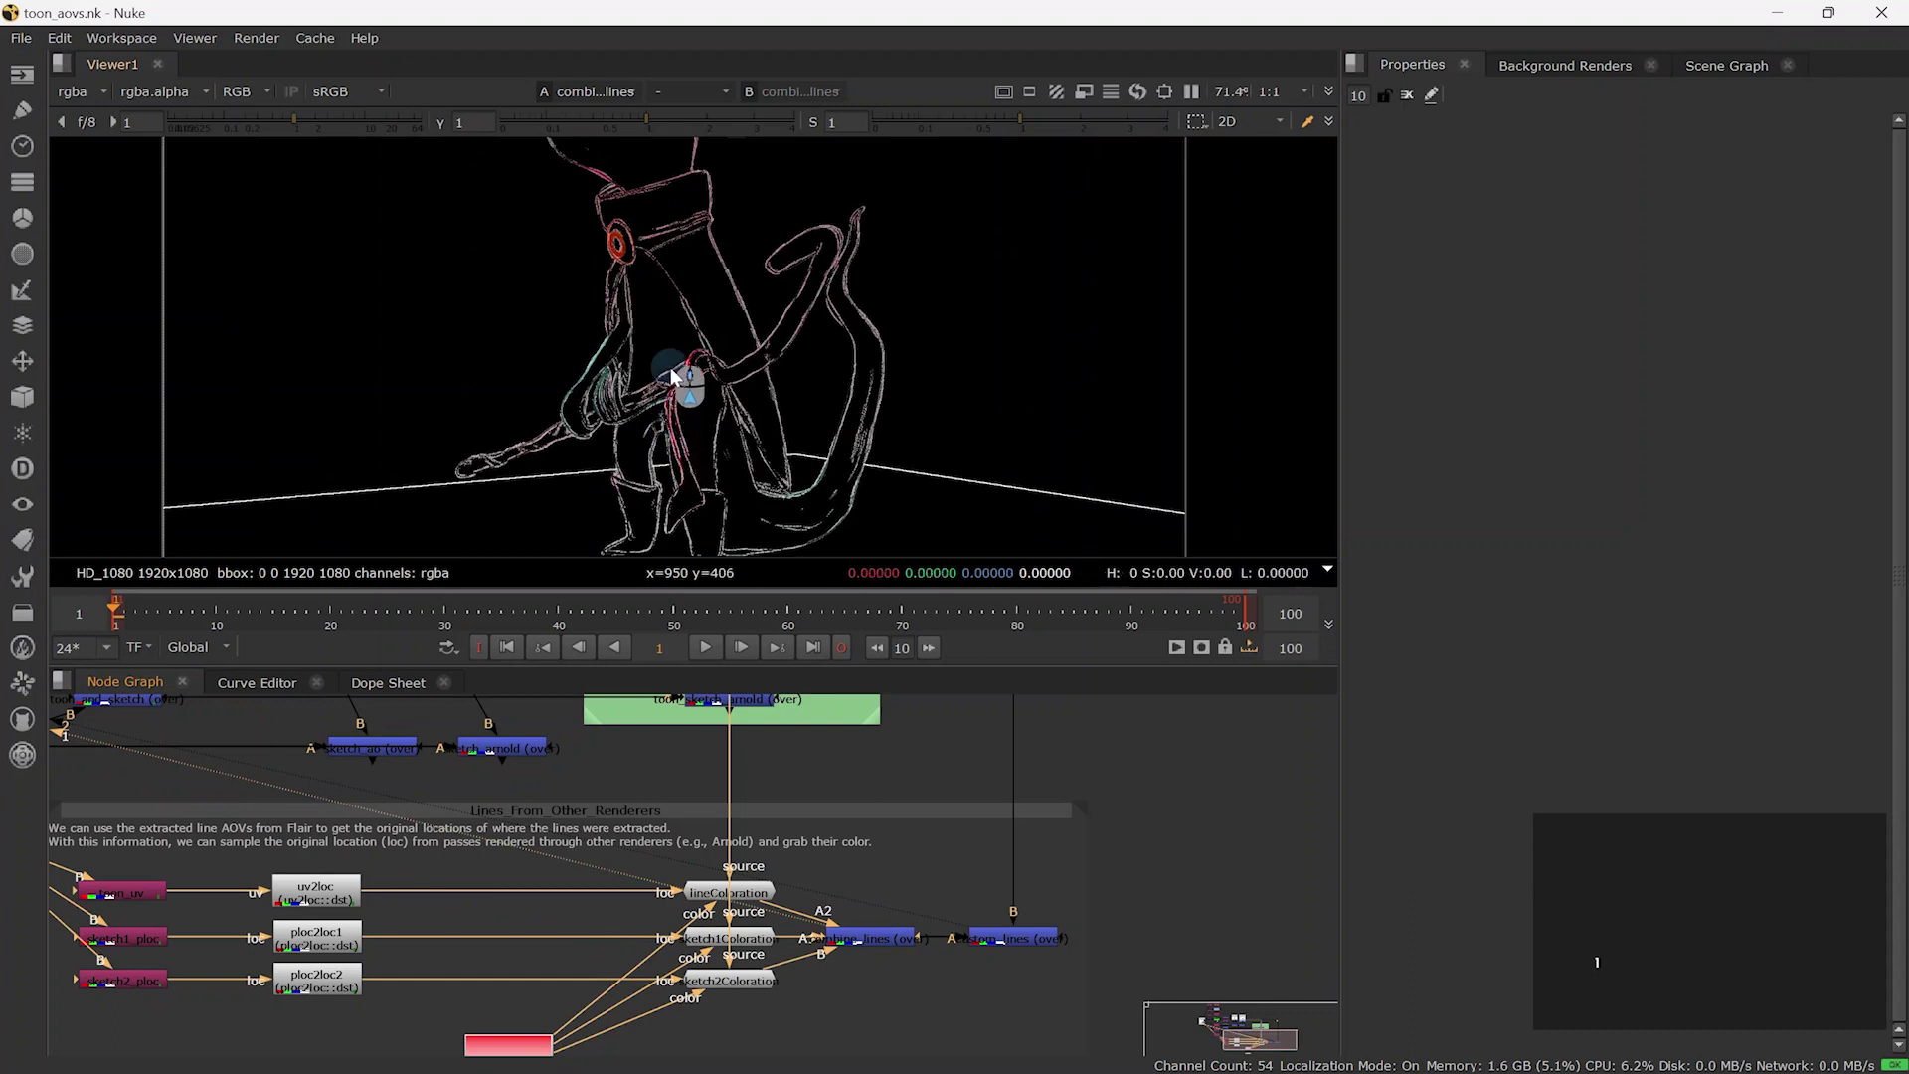
{"action": "scroll", "coordinate": [683, 417], "scroll_direction": "down", "scroll_amount": 2}
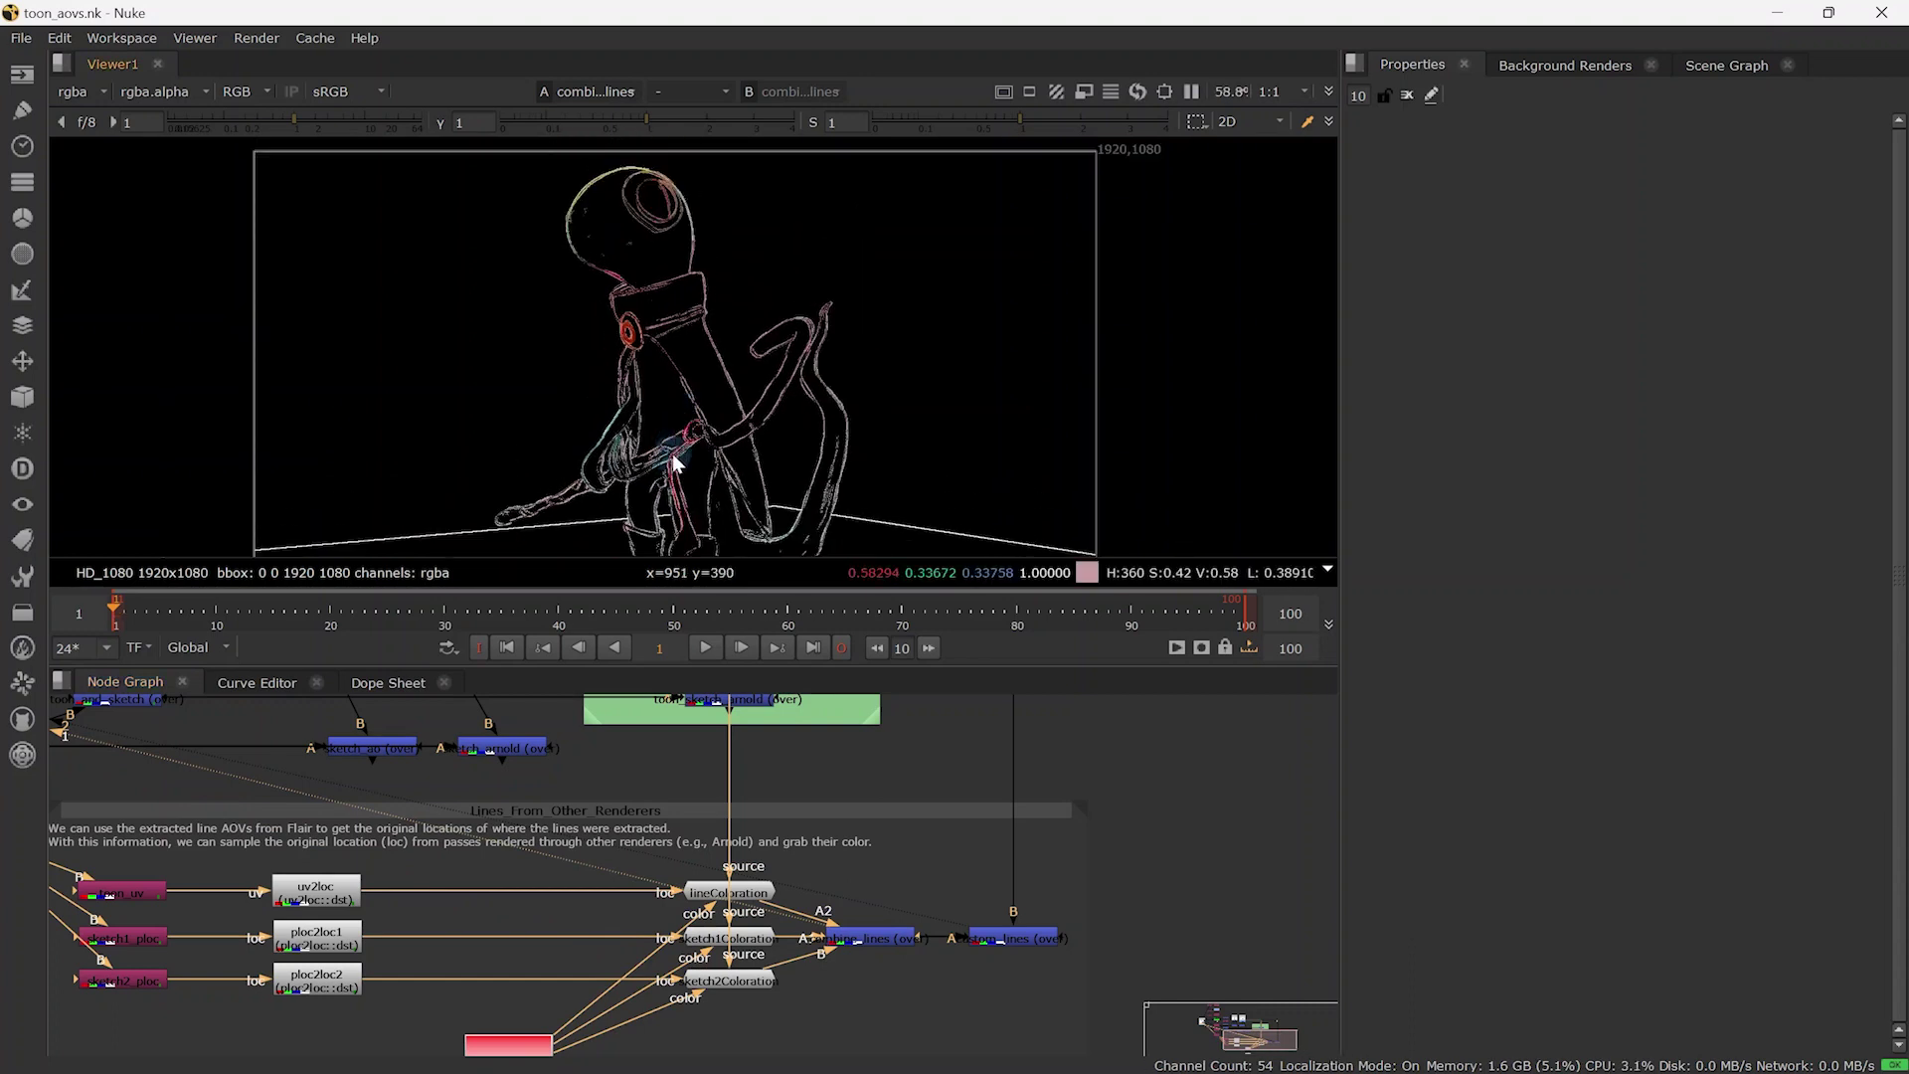
- Open the lineColoration node's properties and display the custom_lines composite in the viewer
{"action": "double_click", "coordinate": [750, 895]}
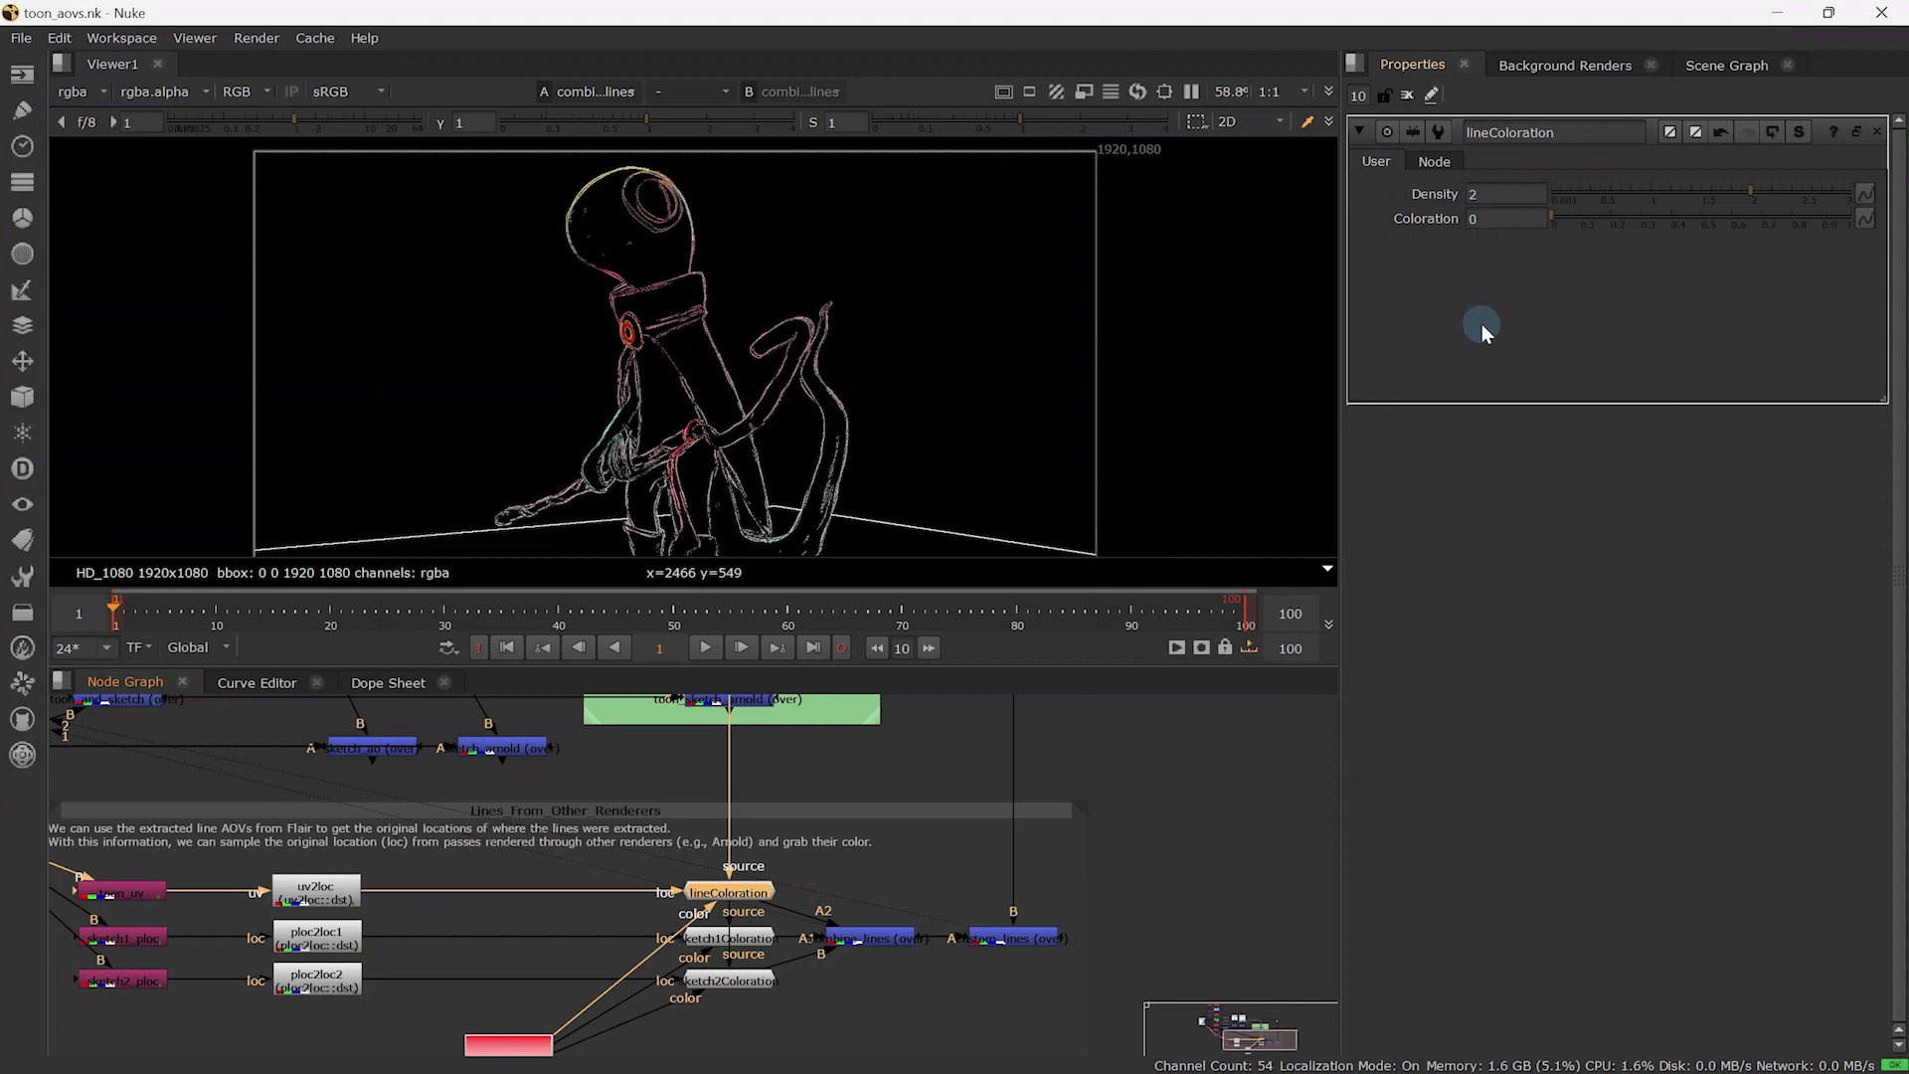
{"action": "left_click", "coordinate": [1023, 950]}
{"action": "key", "text": "1"}
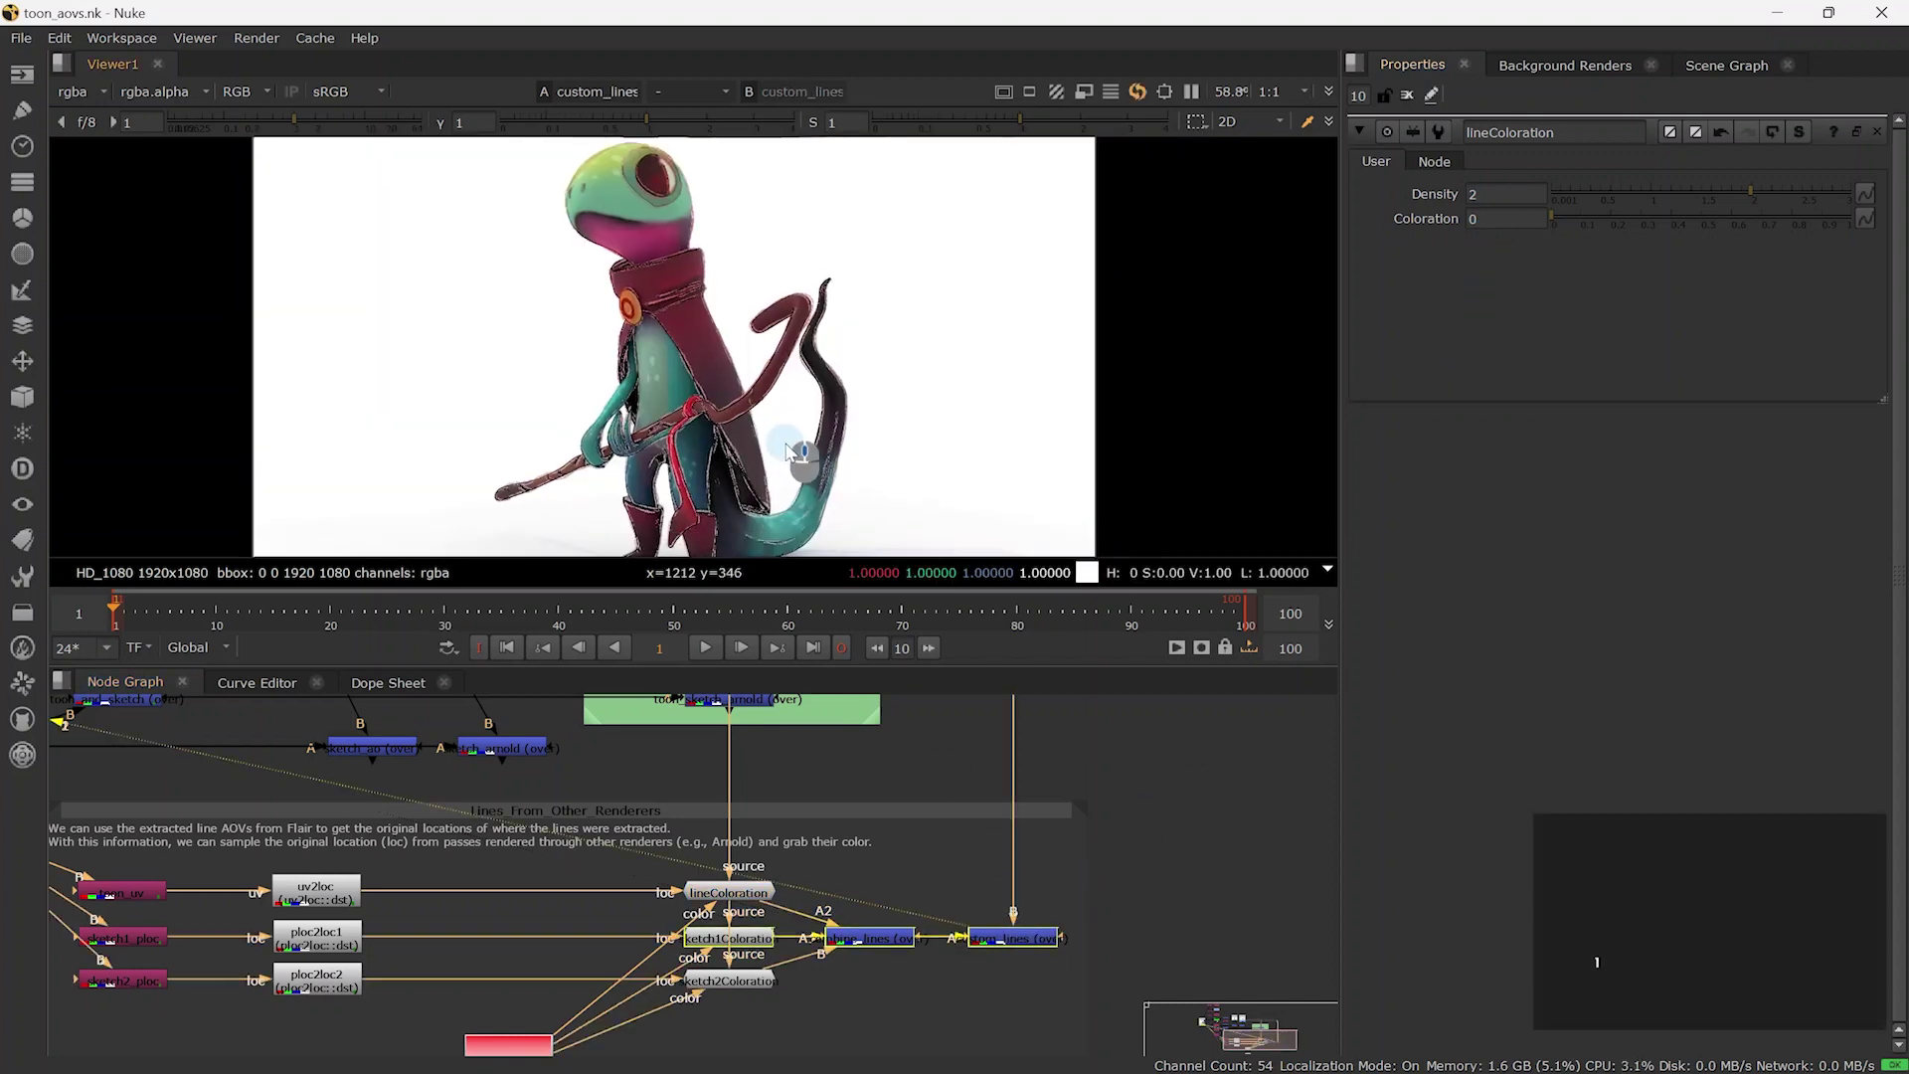
{"action": "scroll", "coordinate": [775, 423], "scroll_direction": "down", "scroll_amount": 1}
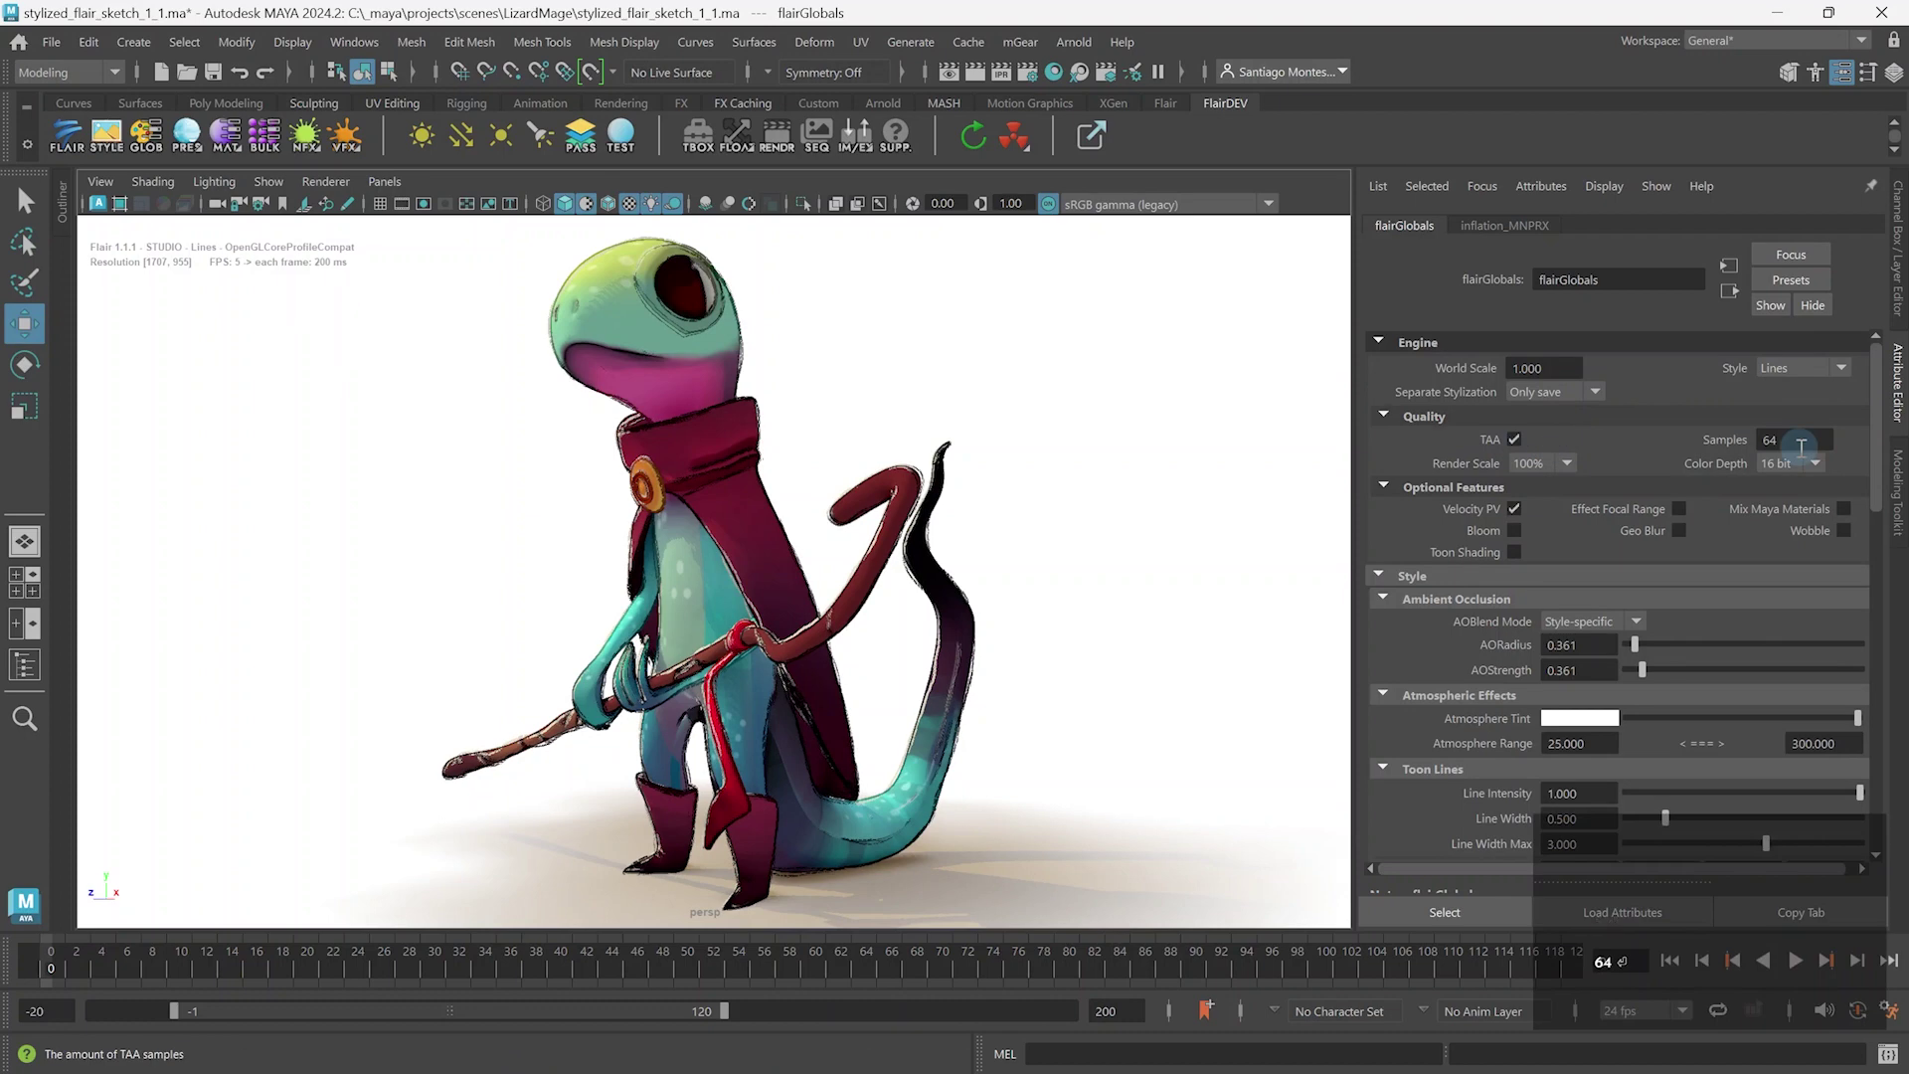
- Switch to Maya, open a custom floating viewport with a width of 1920, and show the Flair Renderer's advanced options
{"action": "left_click", "coordinate": [1551, 465]}
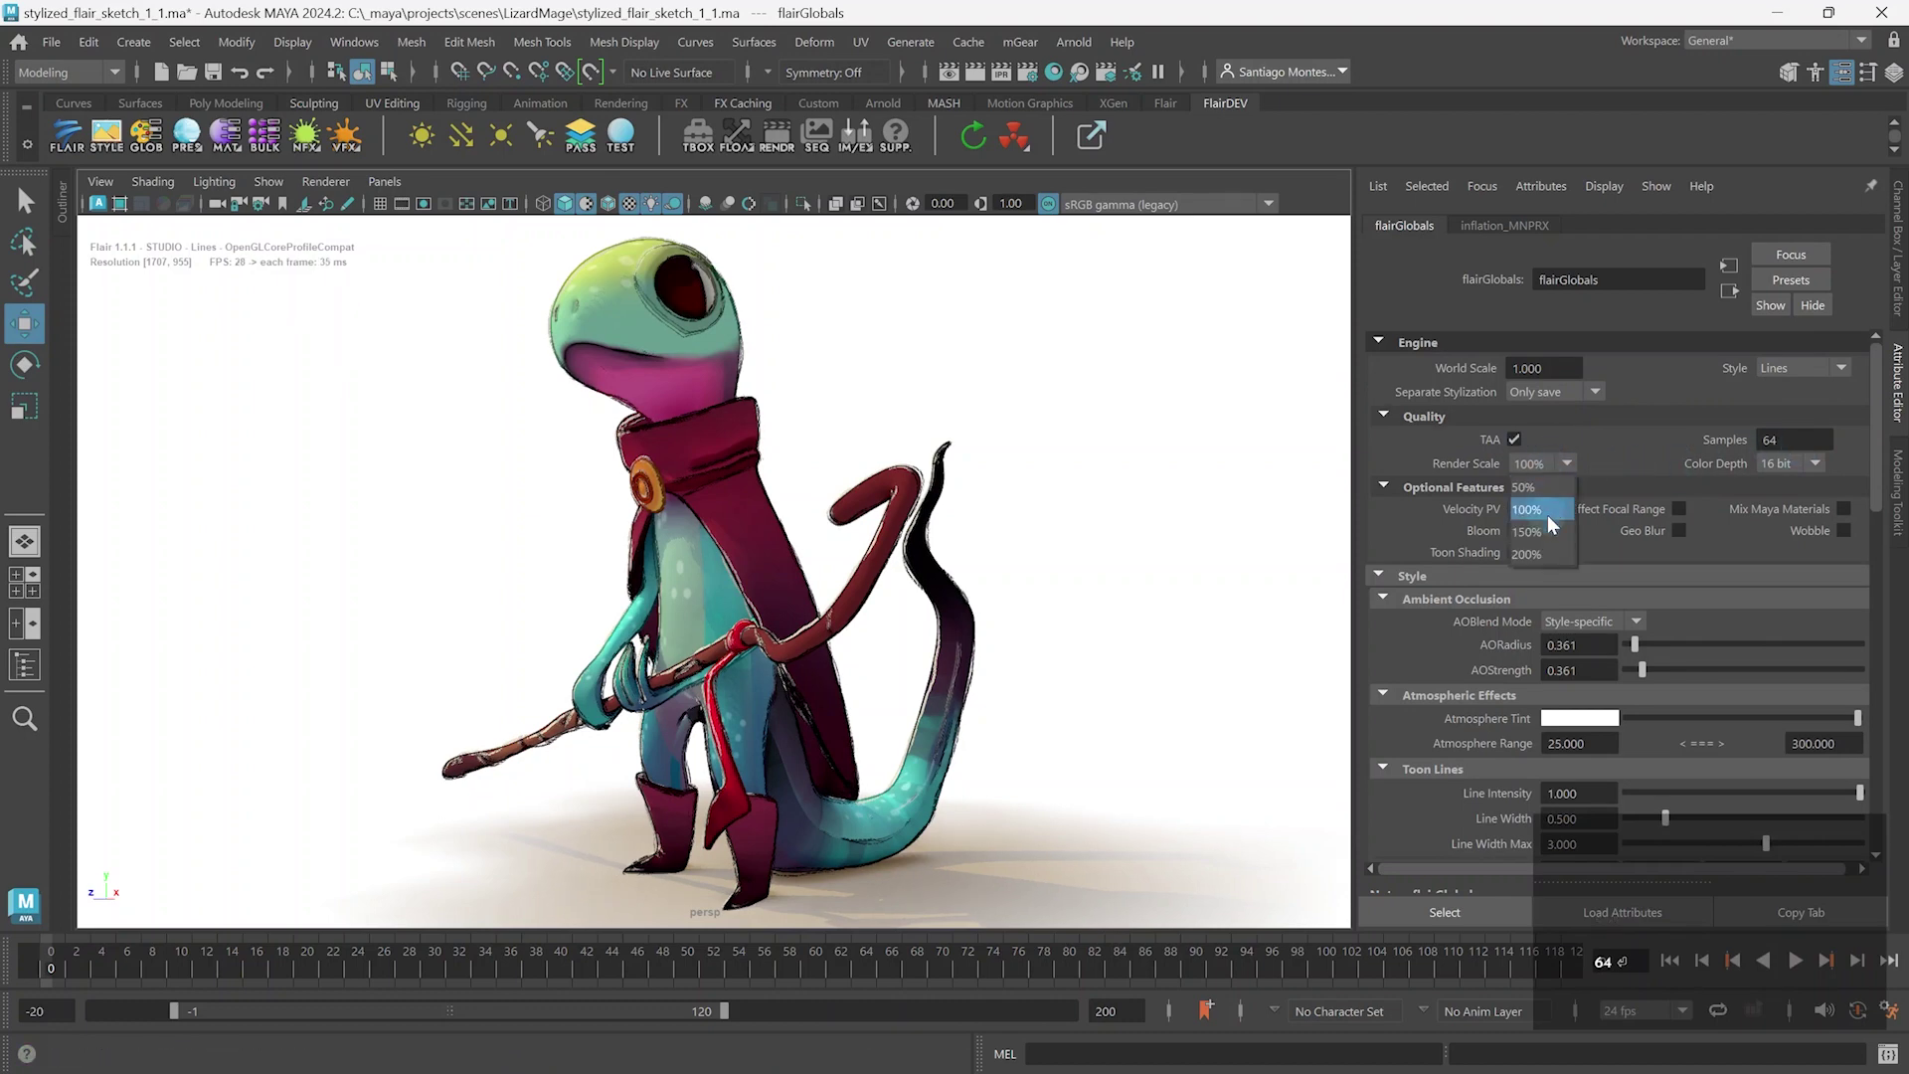
{"action": "key", "text": "Escape"}
{"action": "right_click", "coordinate": [743, 142]}
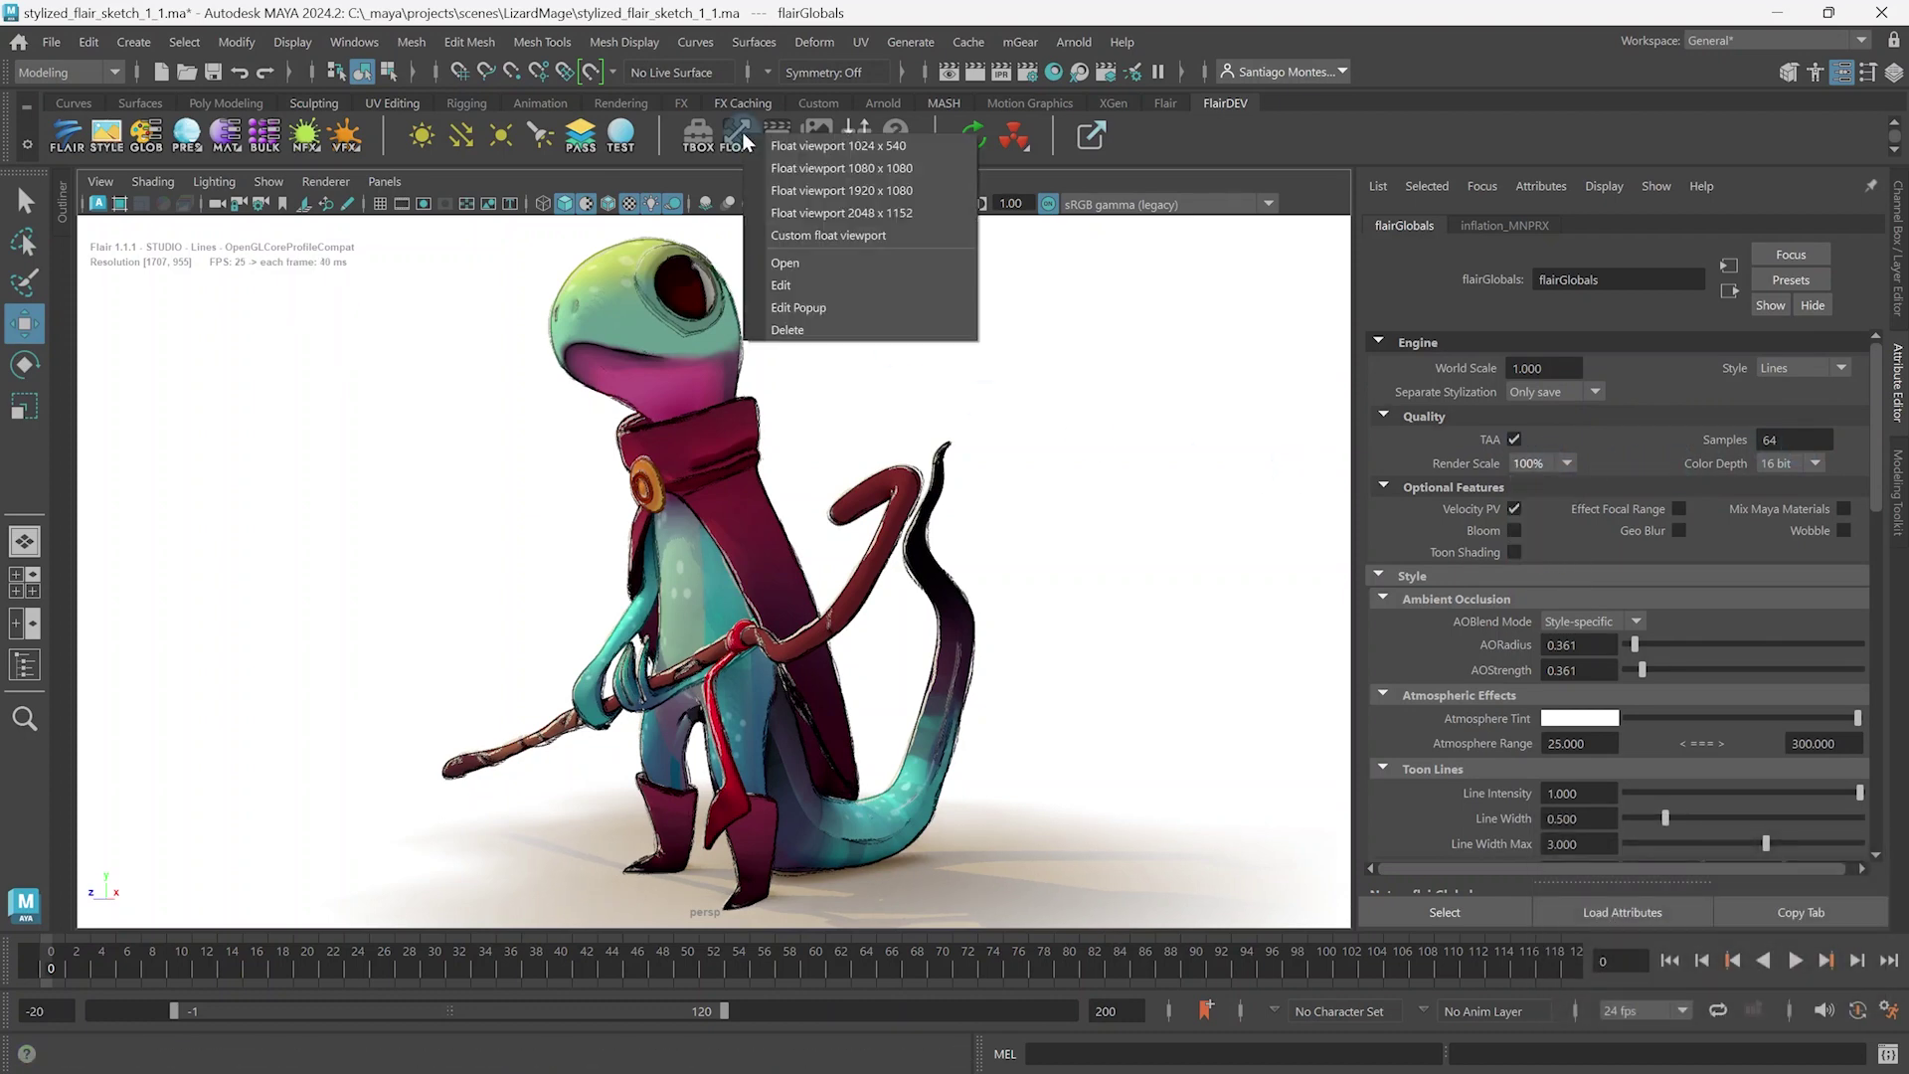
{"action": "left_click", "coordinate": [828, 234]}
{"action": "left_click", "coordinate": [257, 244]}
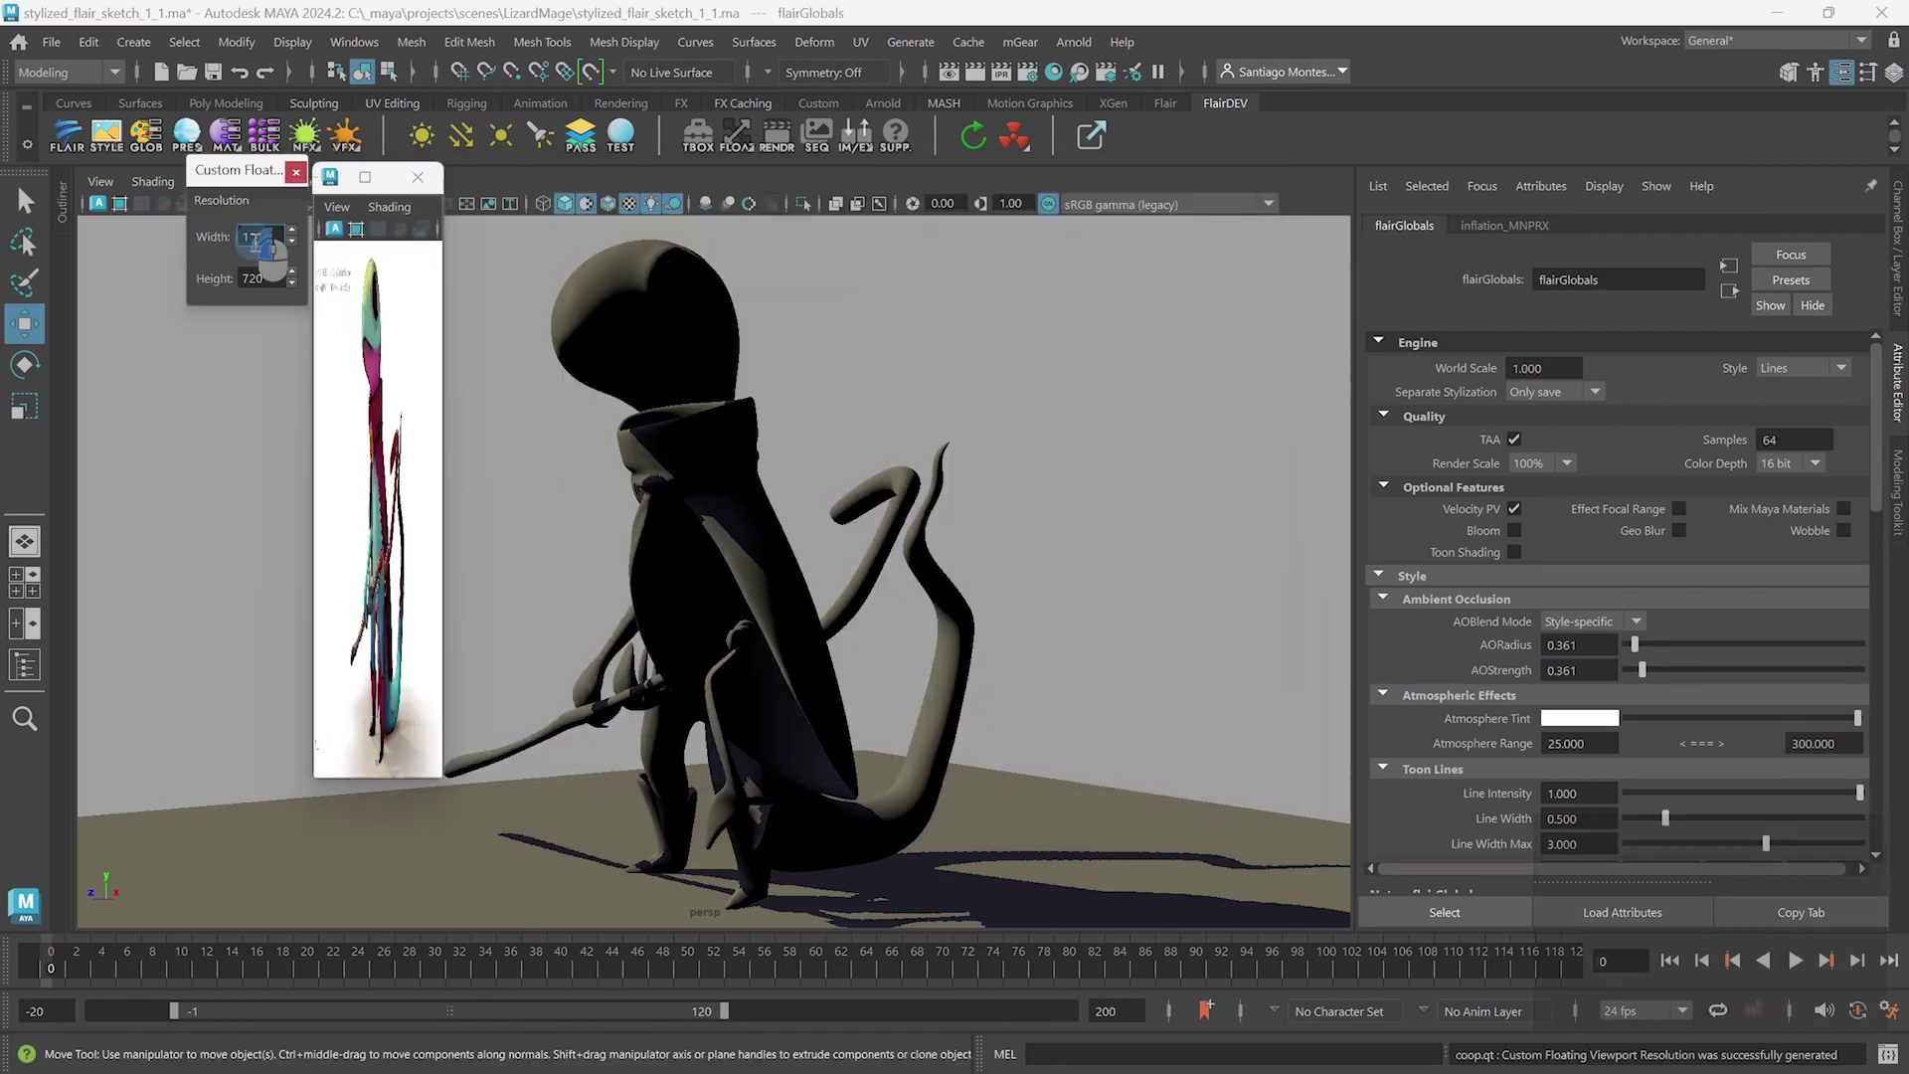
{"action": "type", "text": "1920"}
{"action": "key", "text": "Tab"}
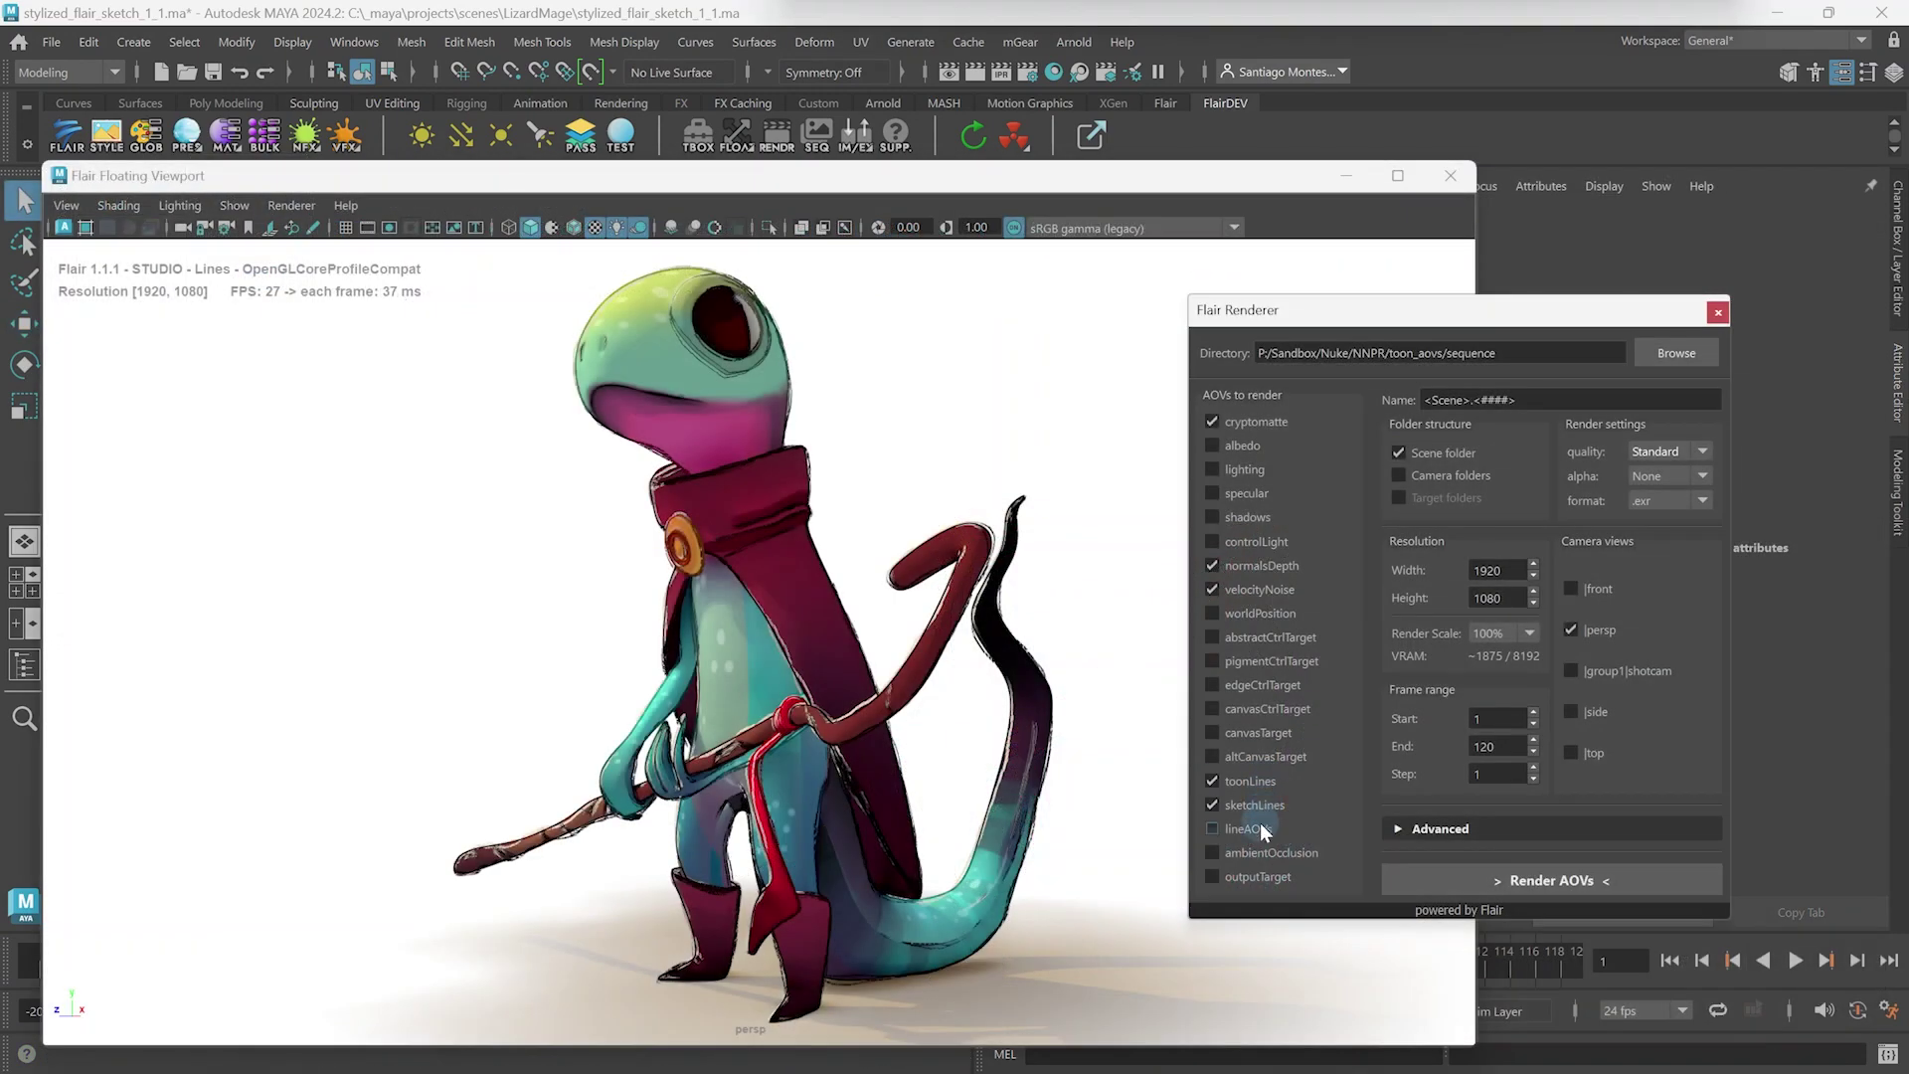
{"action": "left_click", "coordinate": [1423, 829]}
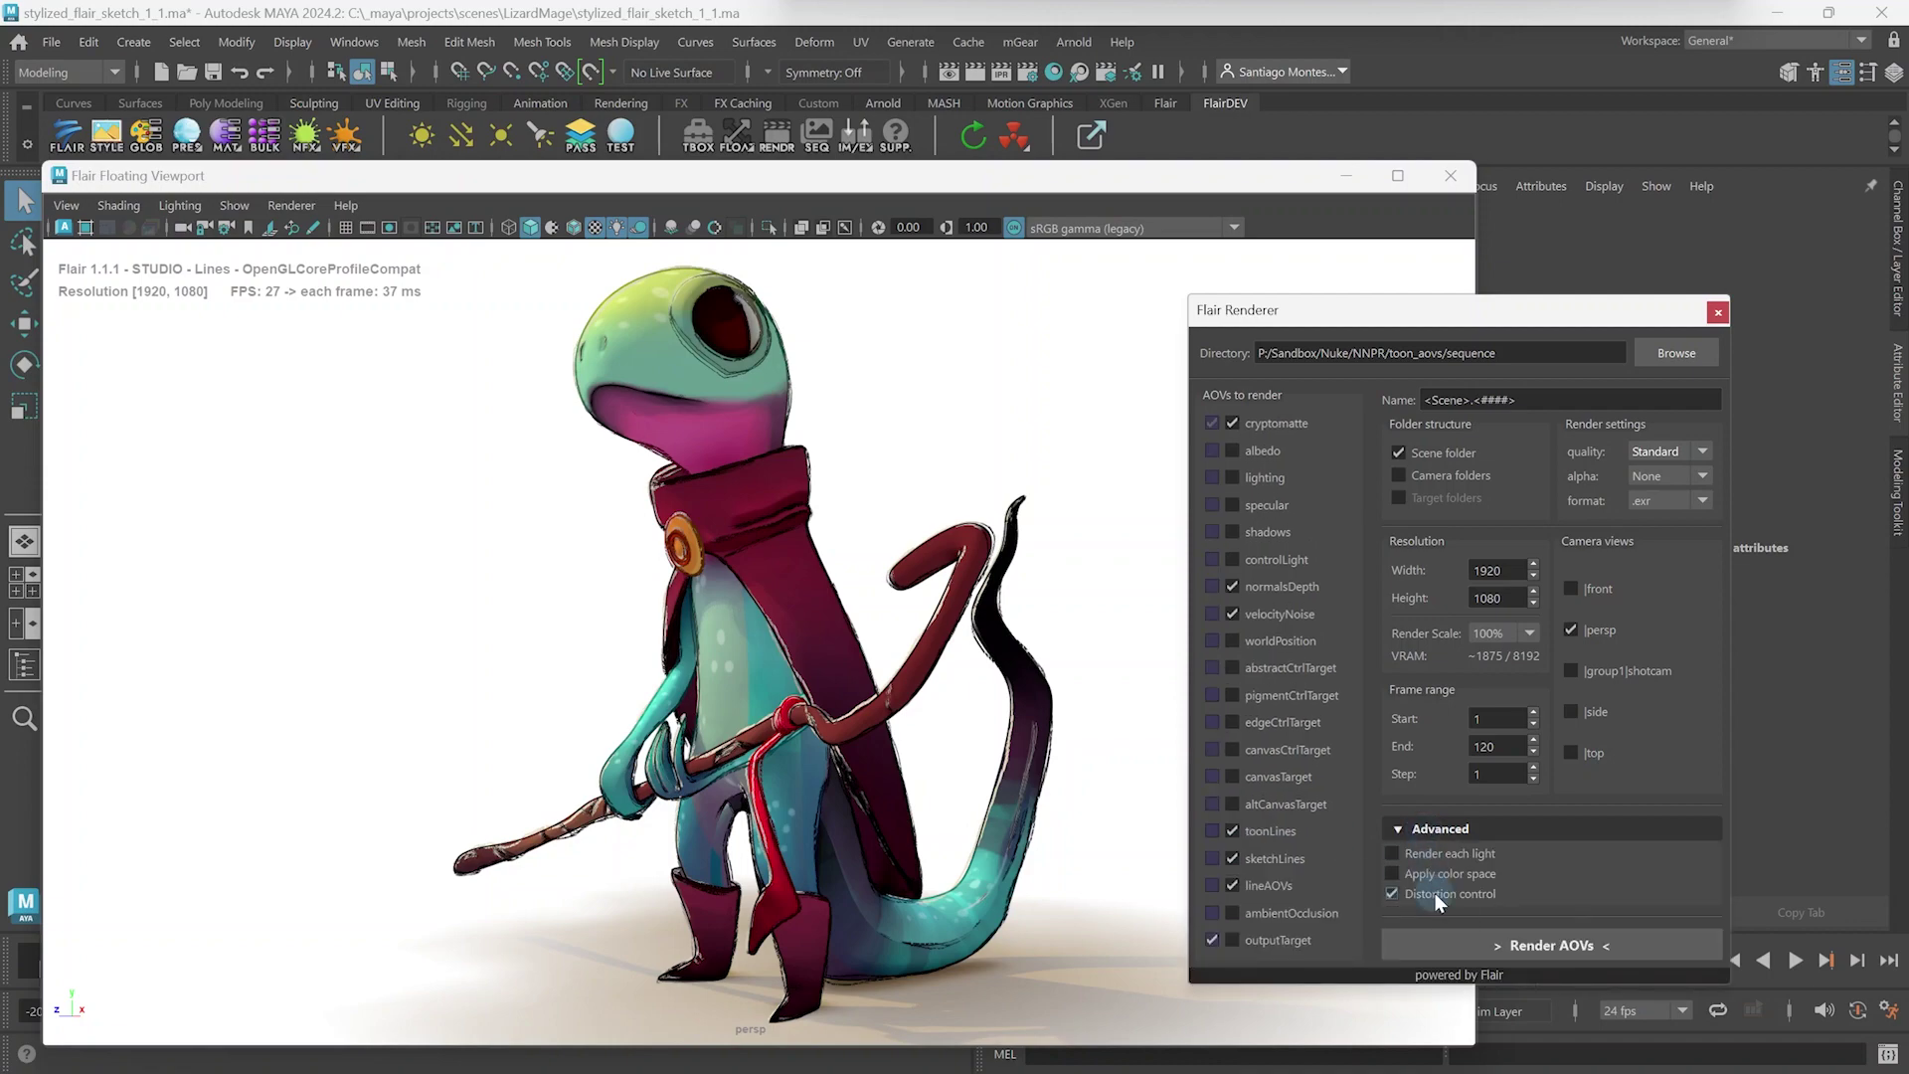
- Switch to Nuke and display the normals, depth, velocity and cryptomatte_object passes one after another in the viewer
{"action": "left_click_drag", "start_coordinate": [367, 703], "coordinate": [534, 980]}
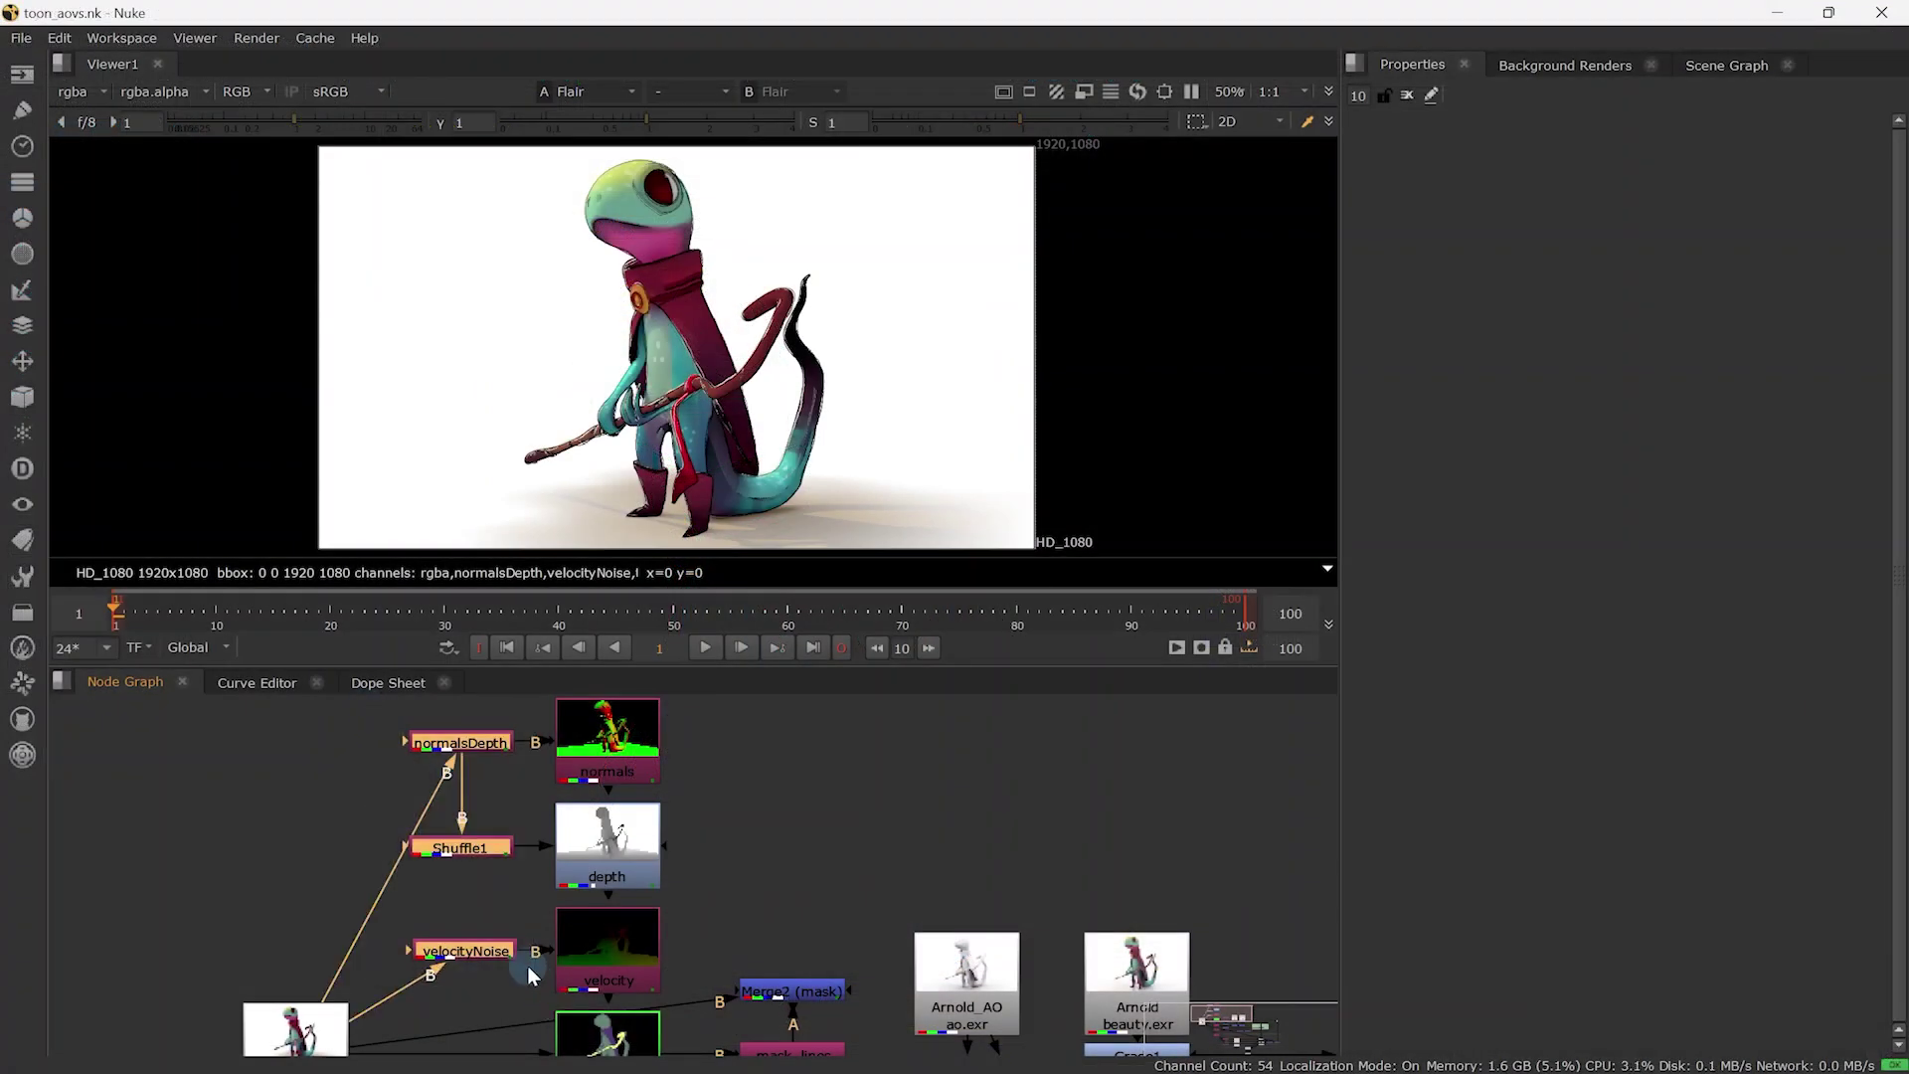
{"action": "left_click", "coordinate": [629, 736]}
{"action": "key", "text": "1"}
{"action": "left_click", "coordinate": [605, 843]}
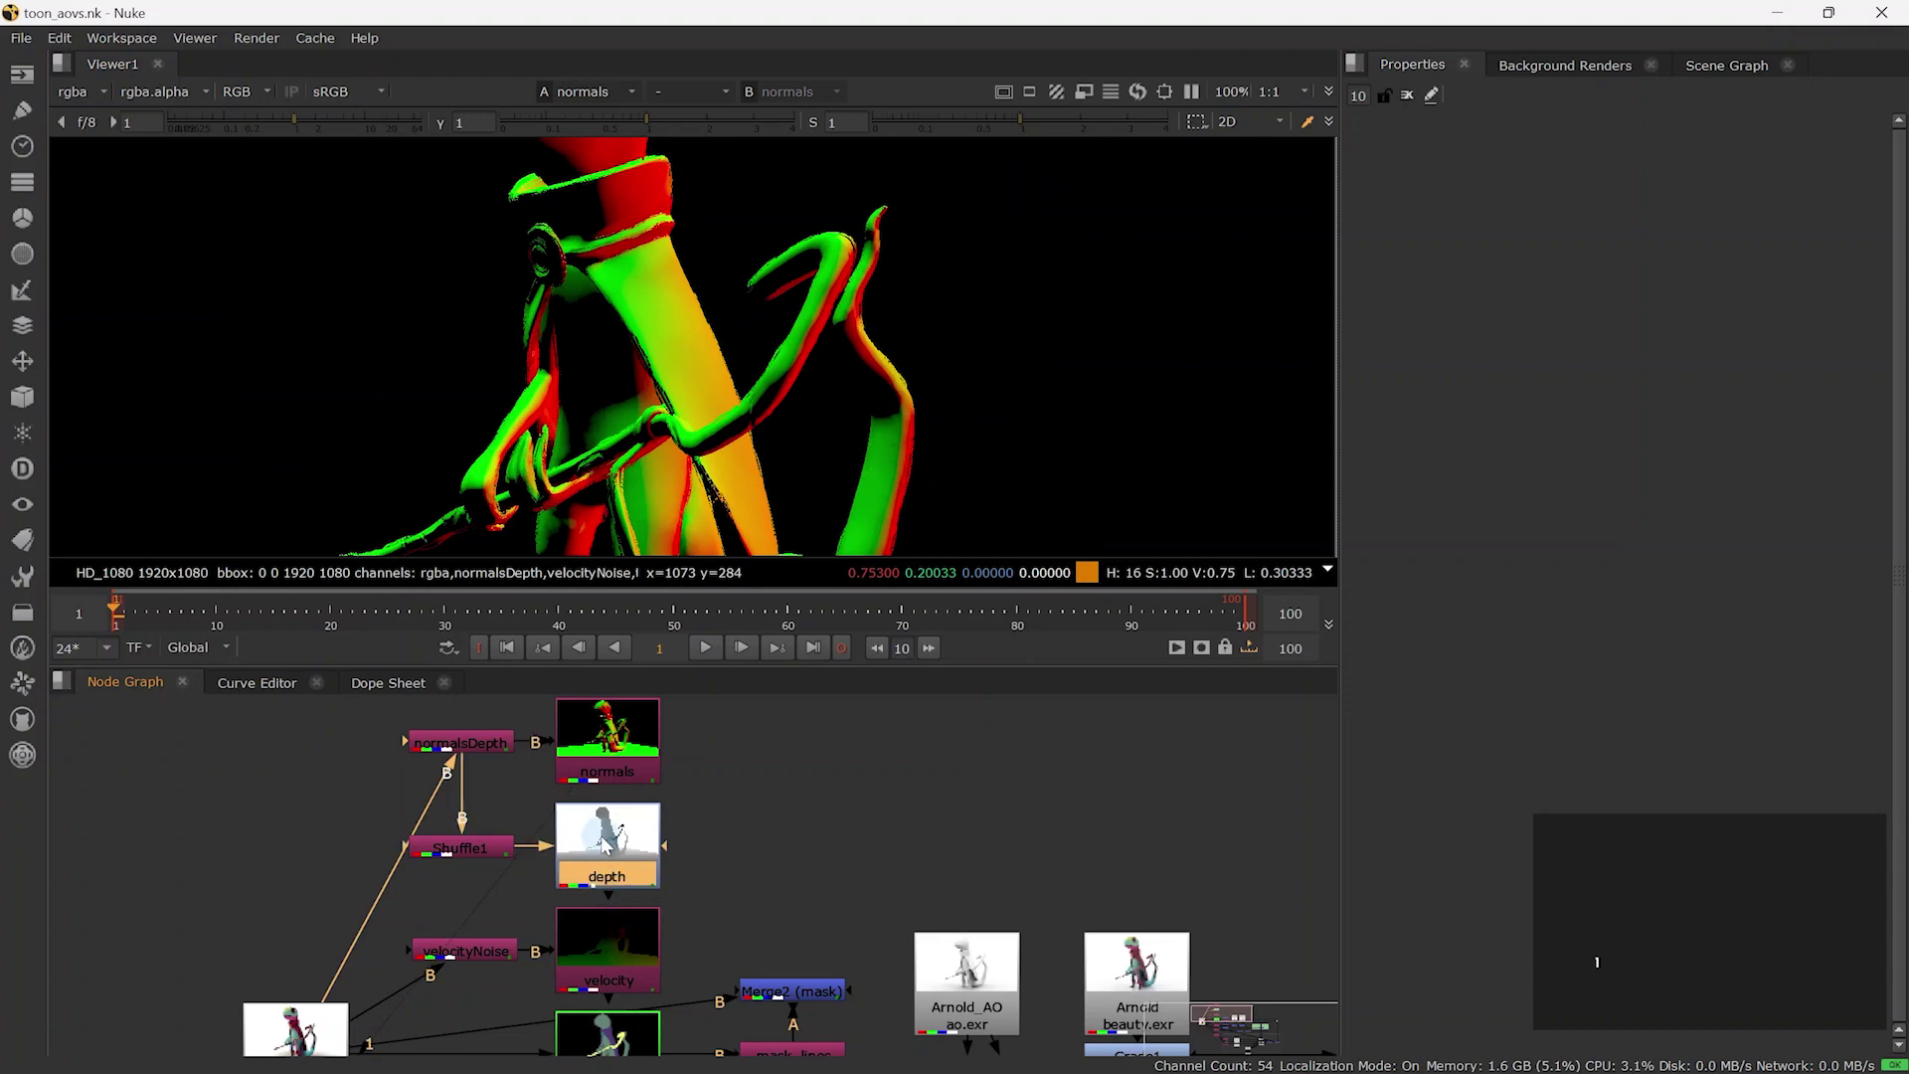
{"action": "key", "text": "1"}
{"action": "left_click", "coordinate": [599, 926]}
{"action": "key", "text": "1"}
{"action": "middle_click_drag", "start_coordinate": [598, 927], "coordinate": [603, 738]}
{"action": "left_click", "coordinate": [611, 855]}
{"action": "key", "text": "1"}
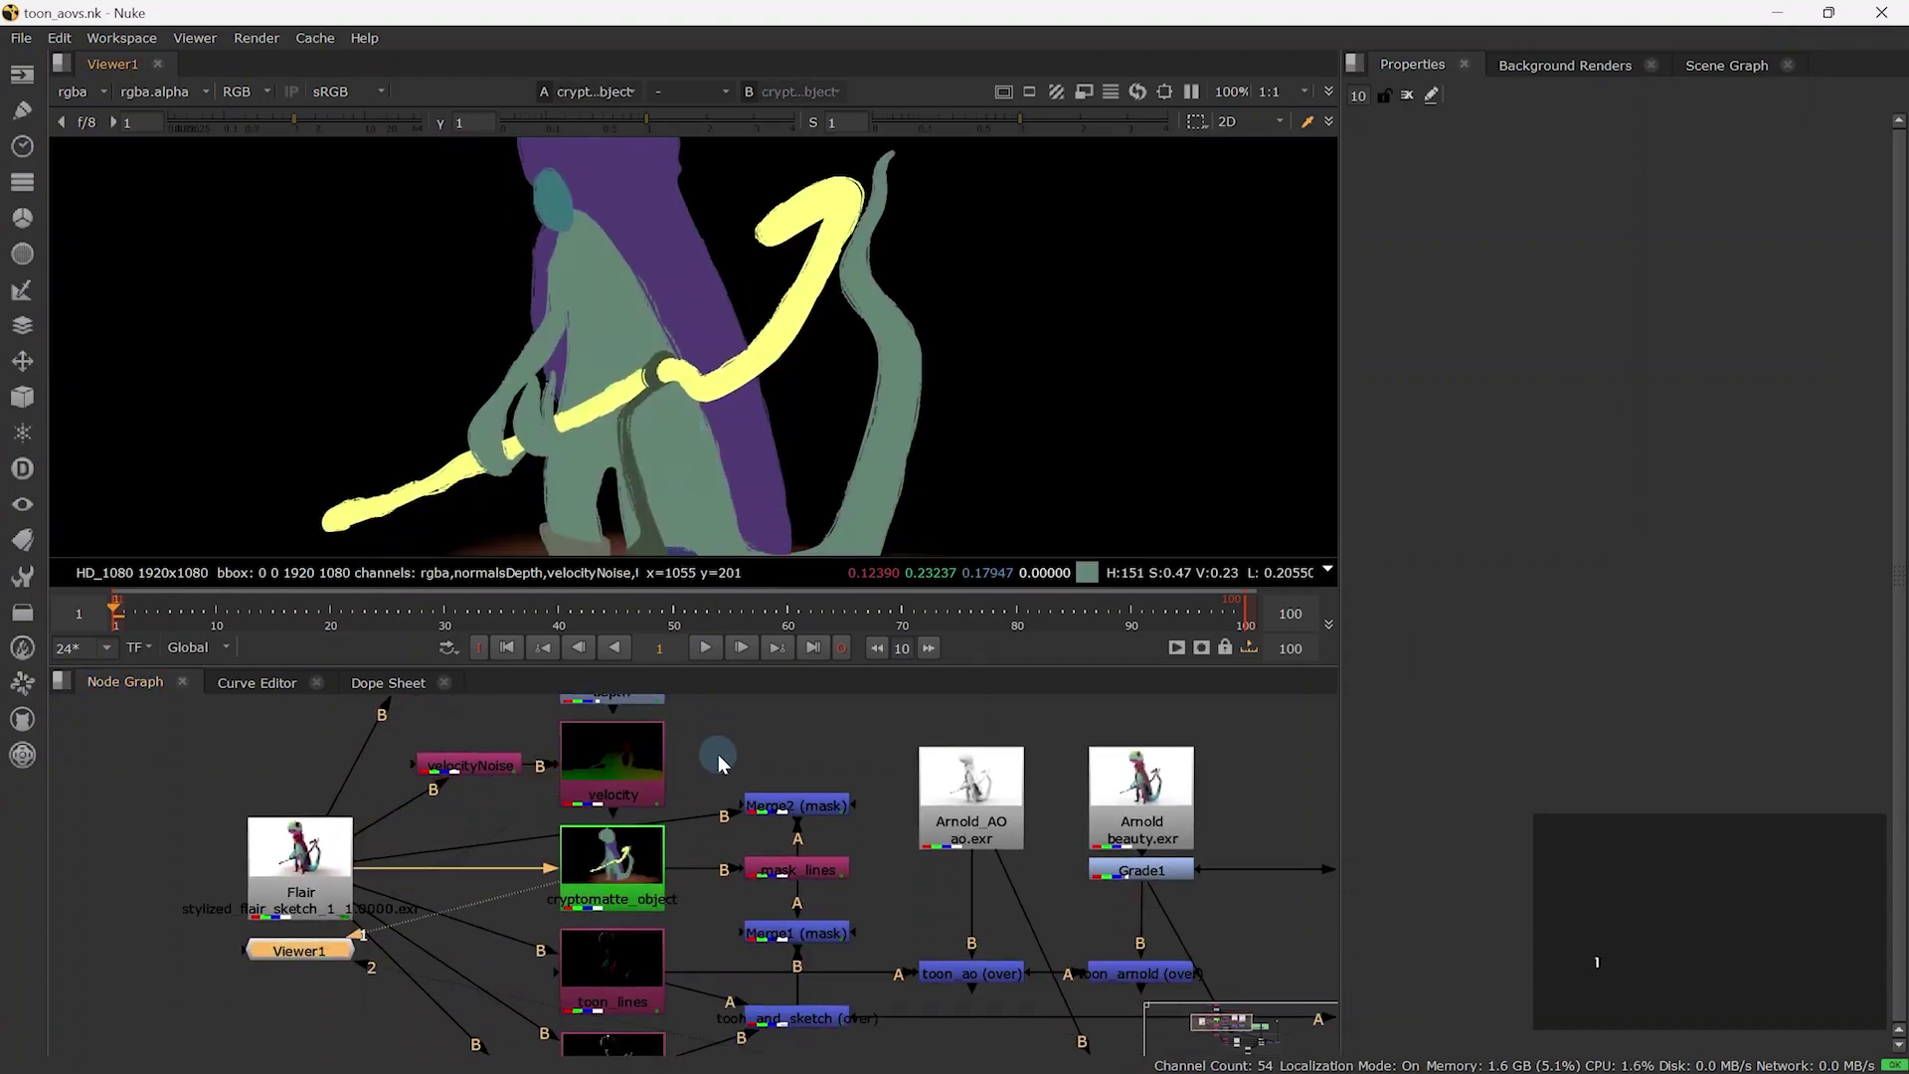
- Display the toon_lines and sketch_lines passes in the viewer and inspect their alpha channels
{"action": "middle_click_drag", "start_coordinate": [718, 754], "coordinate": [716, 648]}
{"action": "left_click", "coordinate": [628, 867]}
{"action": "key", "text": "1"}
{"action": "key", "text": "1"}
{"action": "key", "text": "a"}
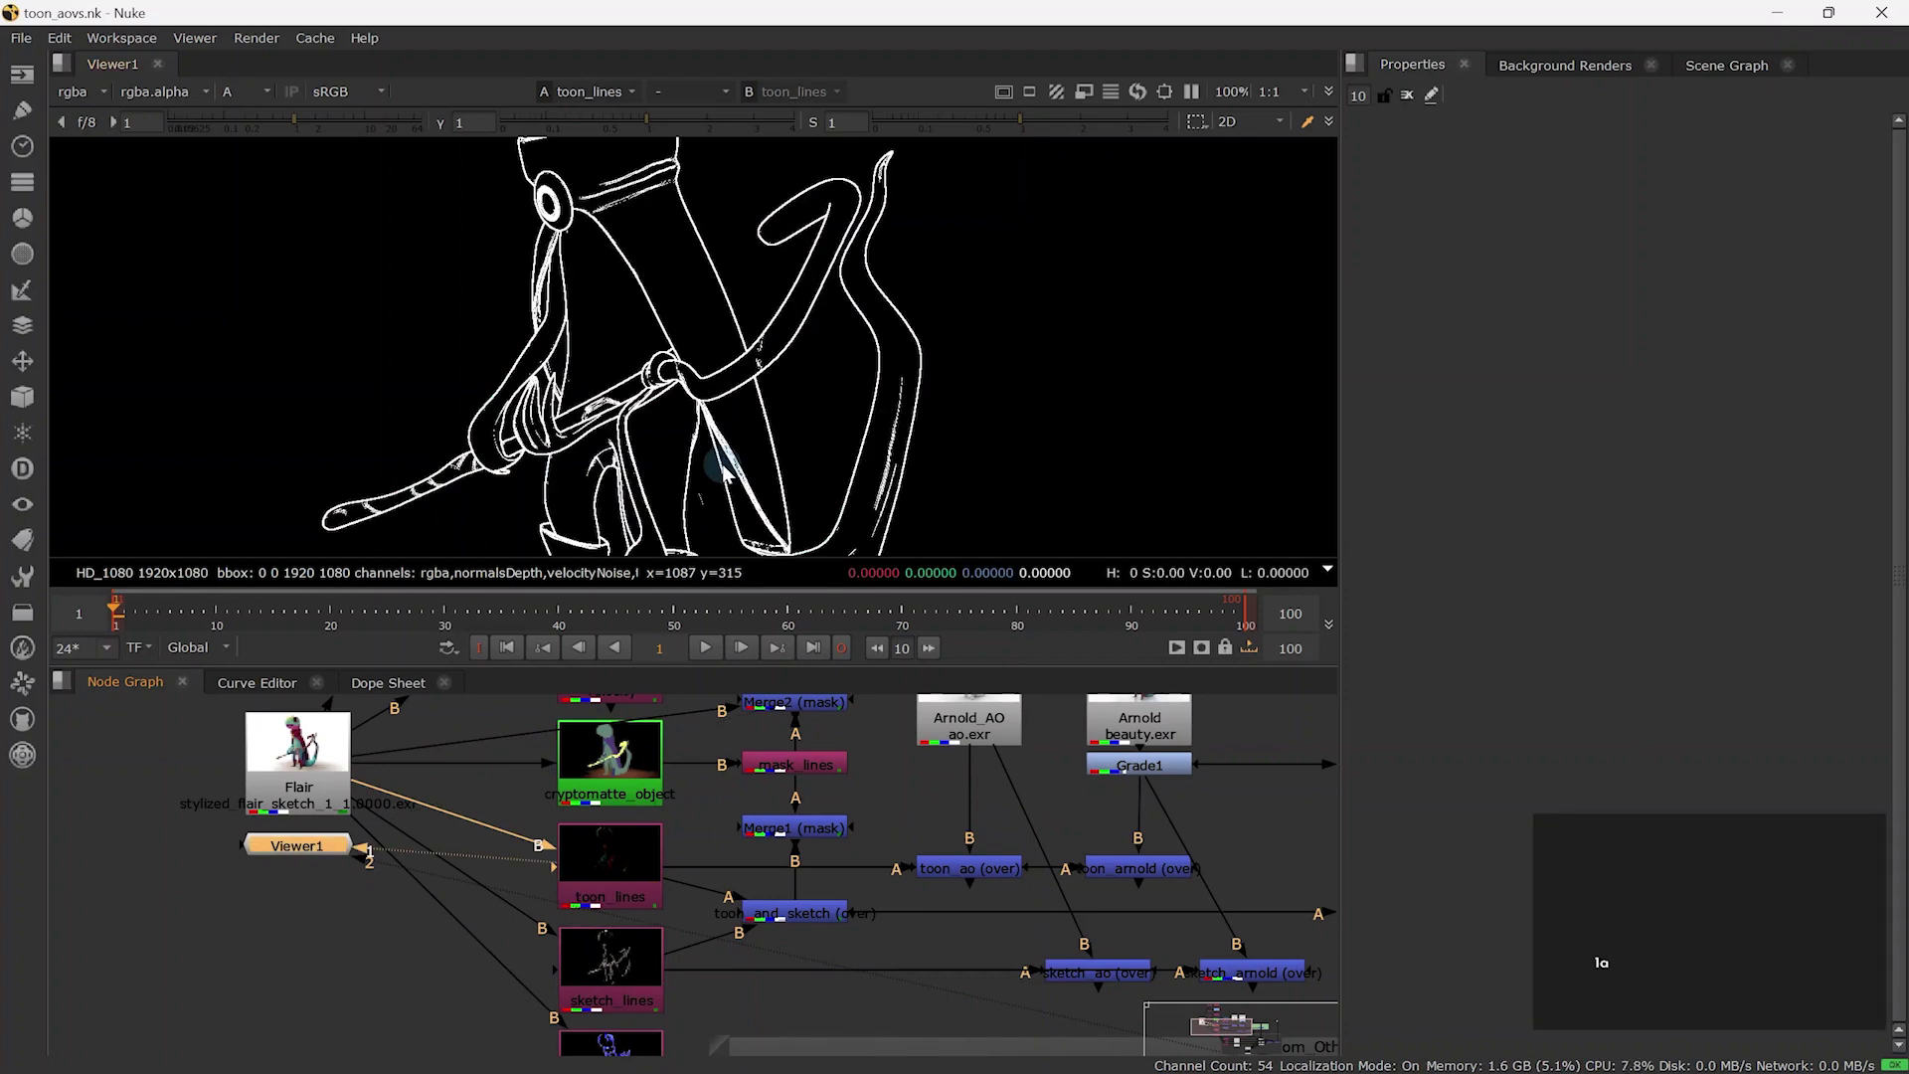
{"action": "key", "text": "a"}
{"action": "left_click", "coordinate": [636, 982]}
{"action": "key", "text": "1"}
{"action": "key", "text": "a"}
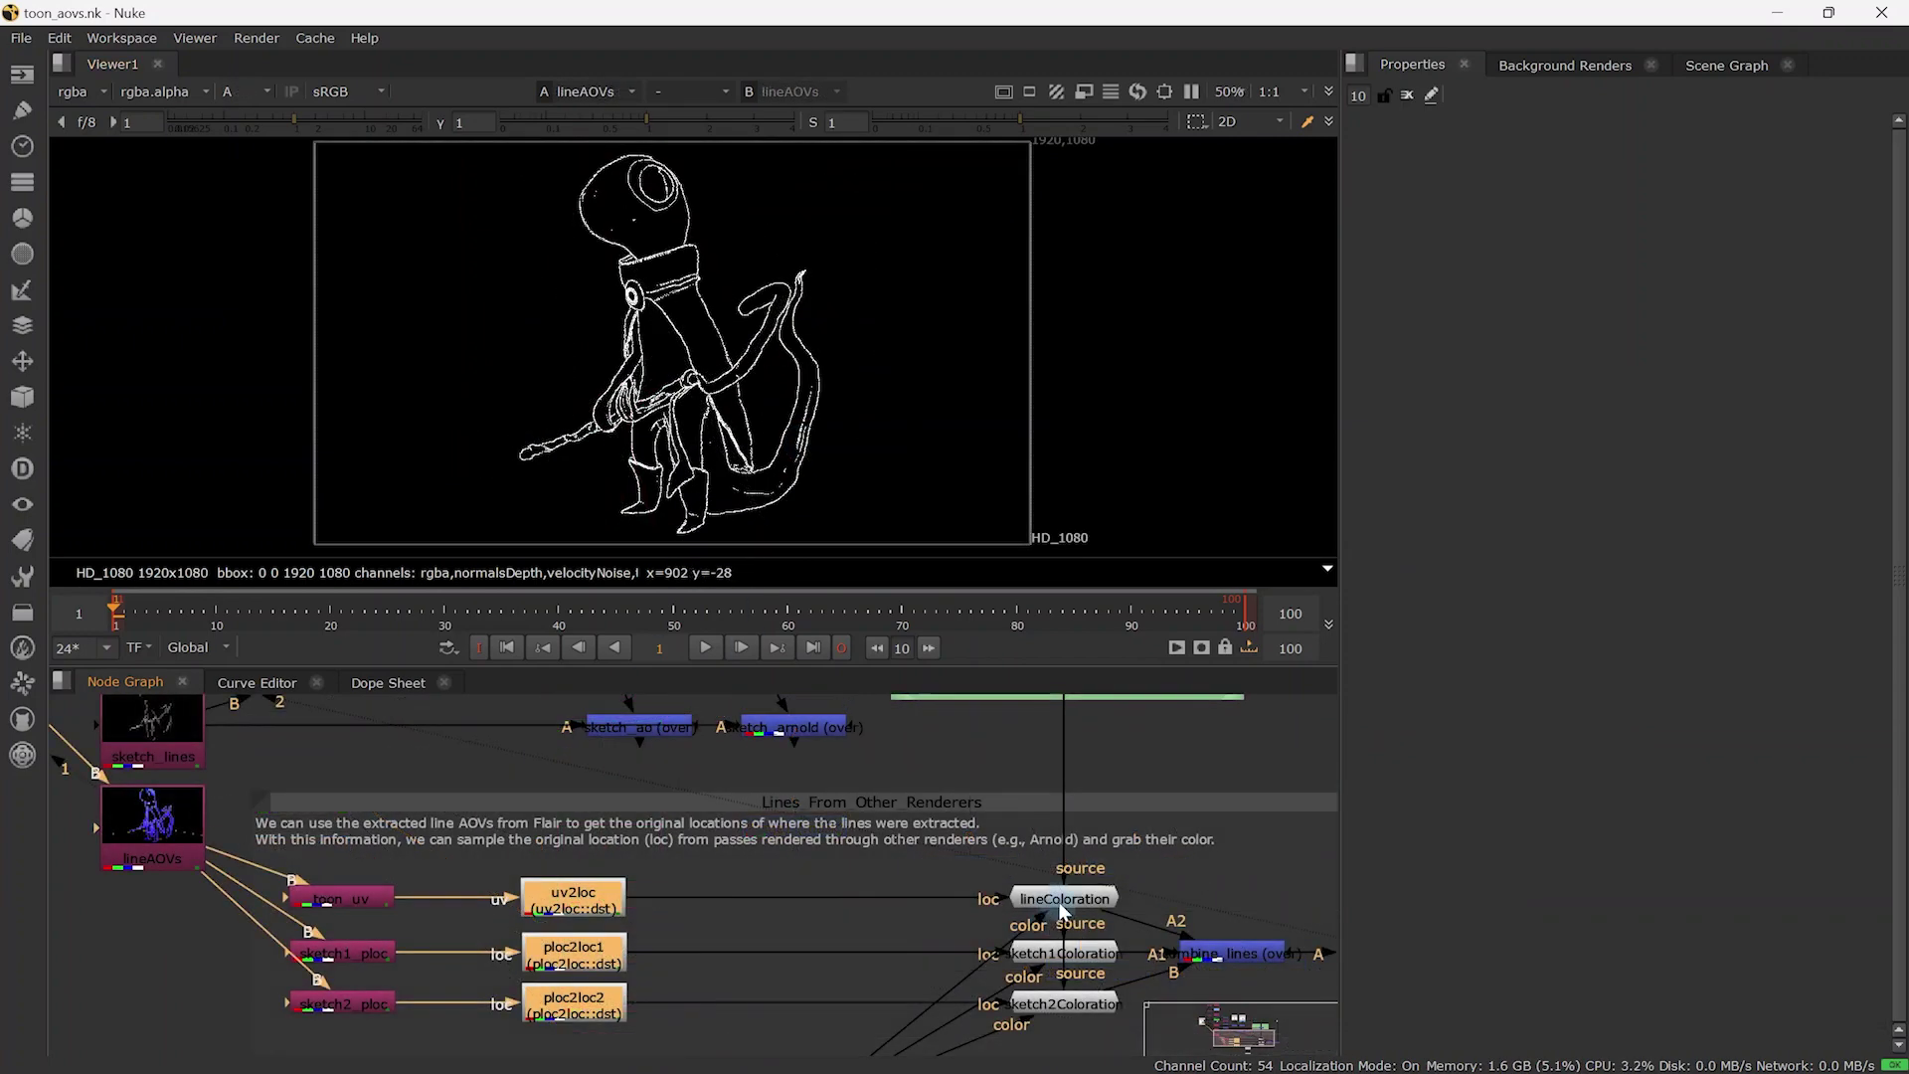
- Display the lineColoration result in full color, followed by the sketch1Coloration result
{"action": "key", "text": "1"}
{"action": "key", "text": "a"}
{"action": "left_click", "coordinate": [1072, 1000]}
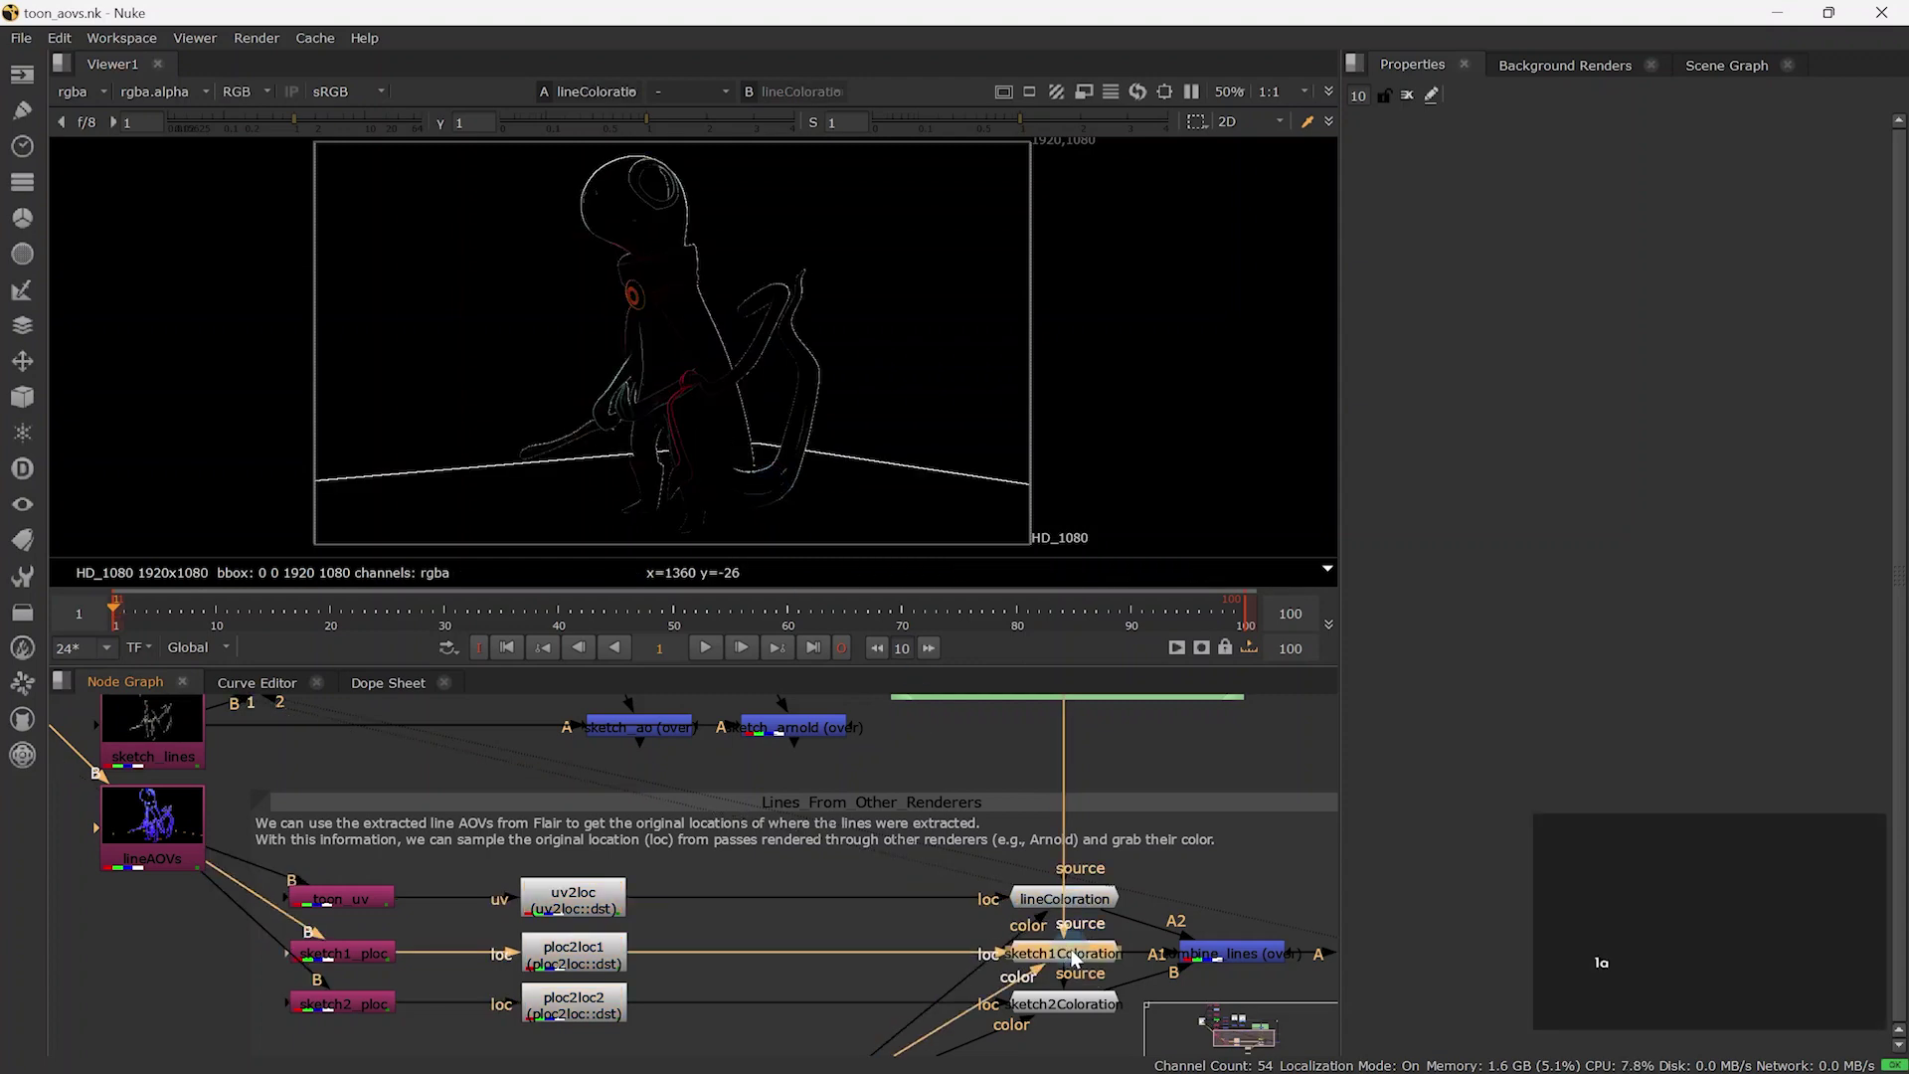
{"action": "key", "text": "1"}
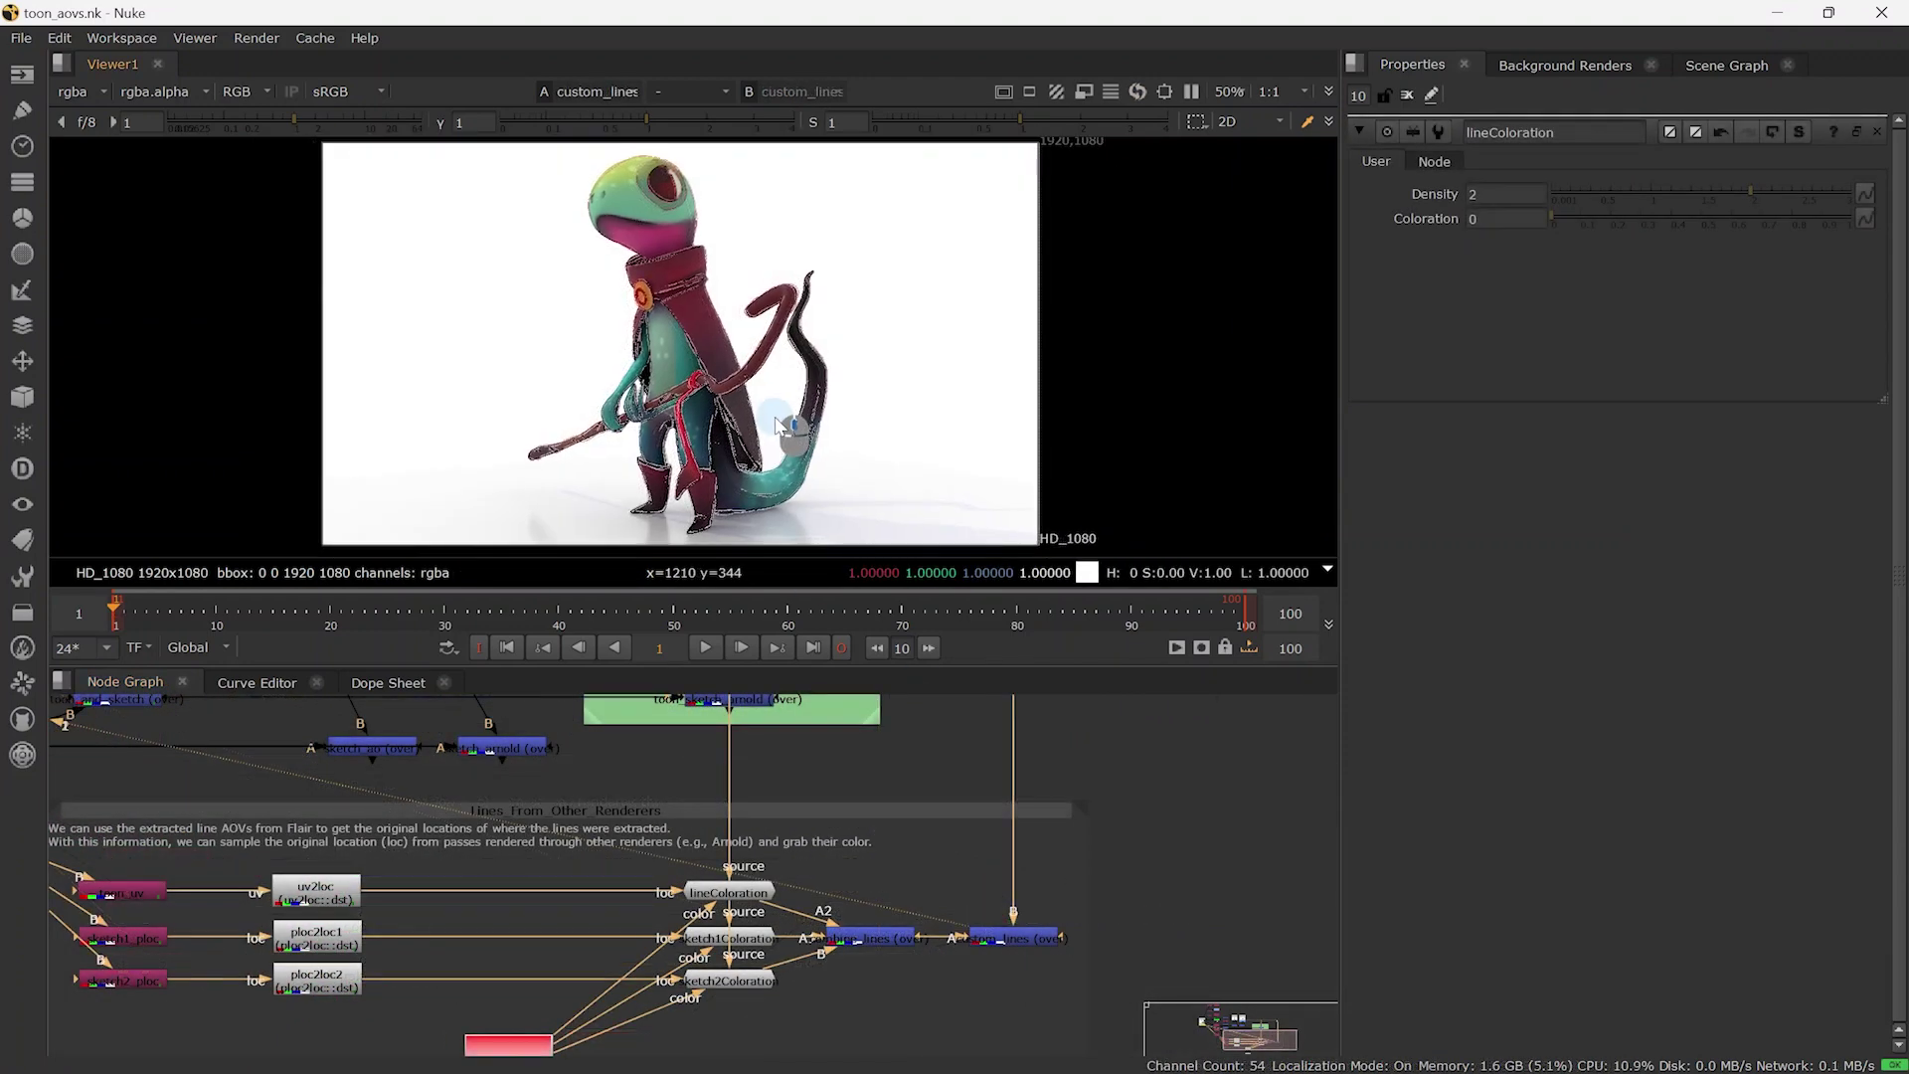